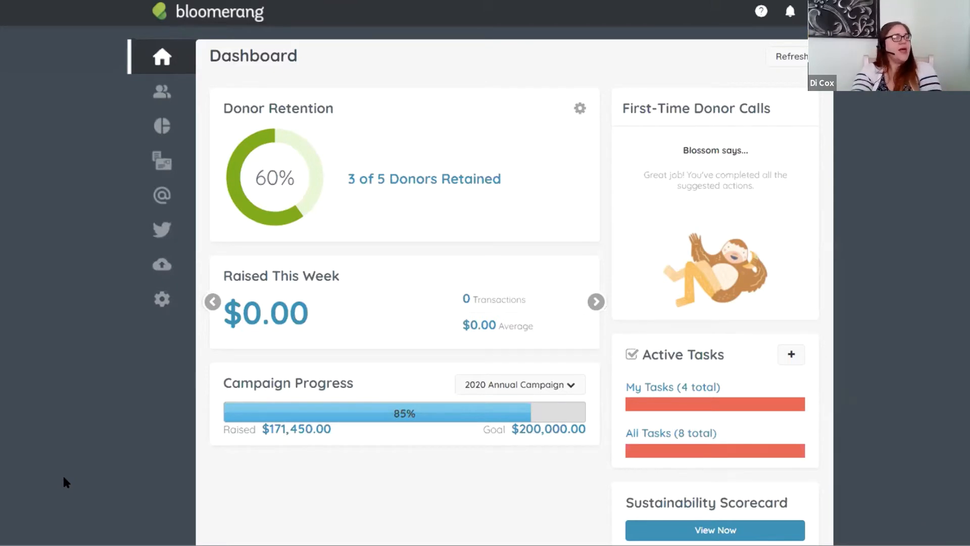
- Review the active appeals in the settings, followed by the custom fields defined for constituents
{"action": "left_click", "coordinate": [163, 308]}
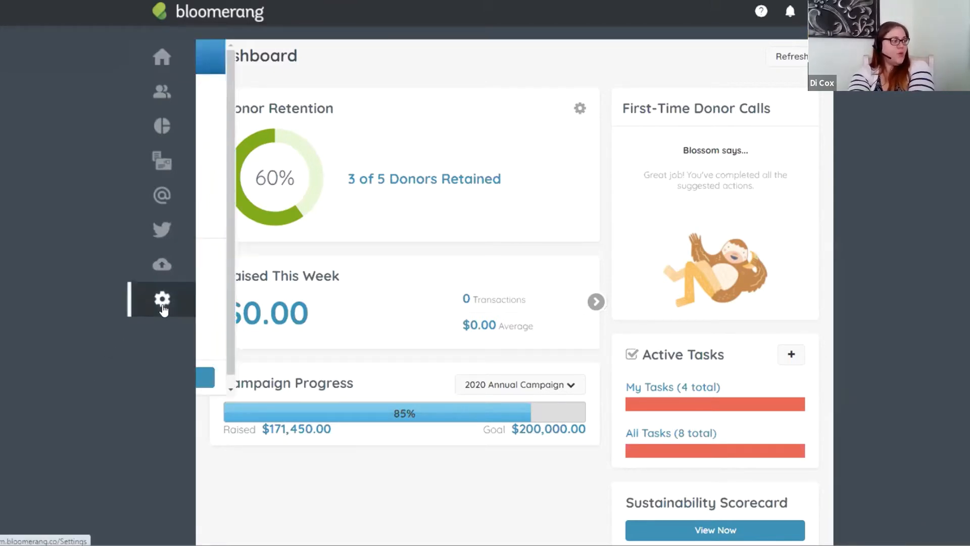
{"action": "left_click", "coordinate": [215, 185]}
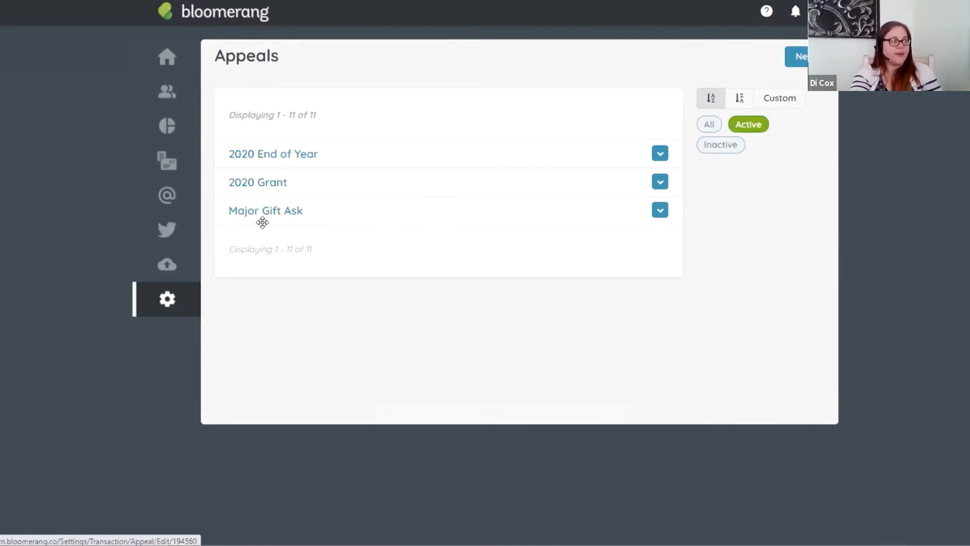
{"action": "left_click", "coordinate": [159, 293]}
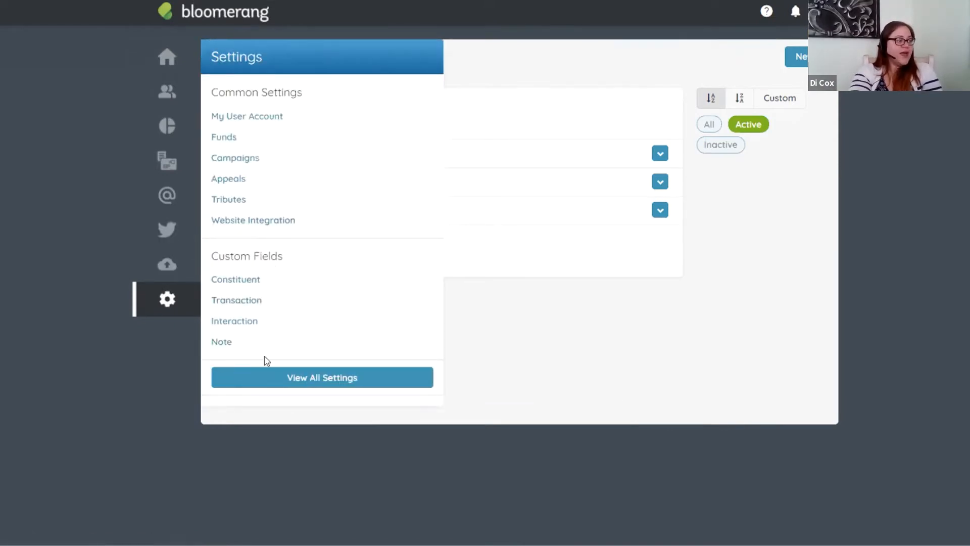
{"action": "left_click", "coordinate": [252, 283]}
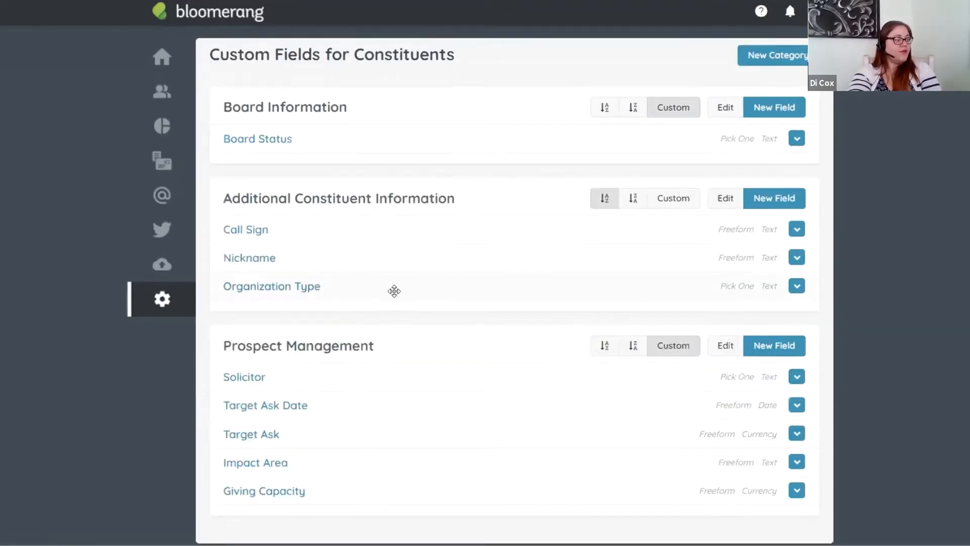
{"action": "scroll", "coordinate": [367, 418], "scroll_direction": "down", "scroll_amount": 1}
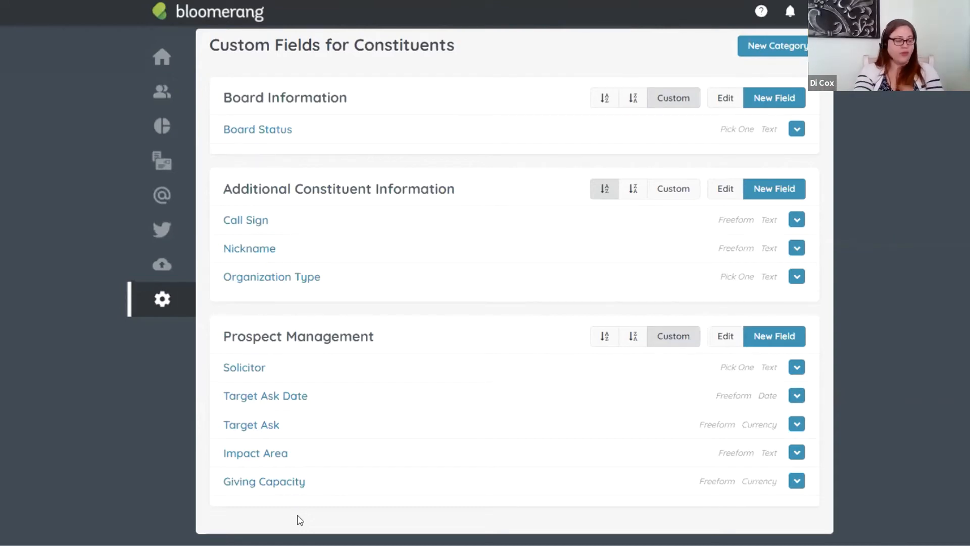
- Review the custom fields for transactions and examine the available values of the Opportunity field without changing it
{"action": "mouse_move", "coordinate": [161, 299]}
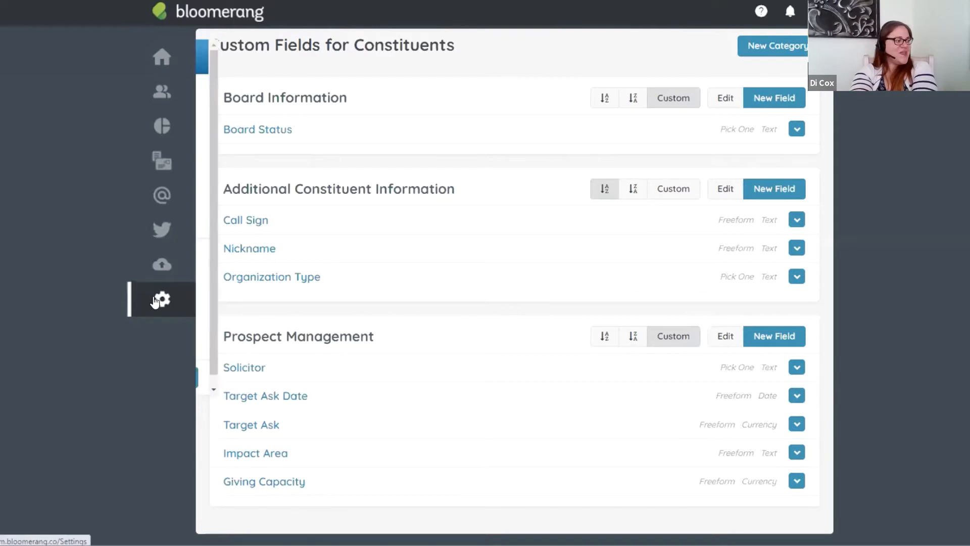
{"action": "left_click", "coordinate": [223, 302]}
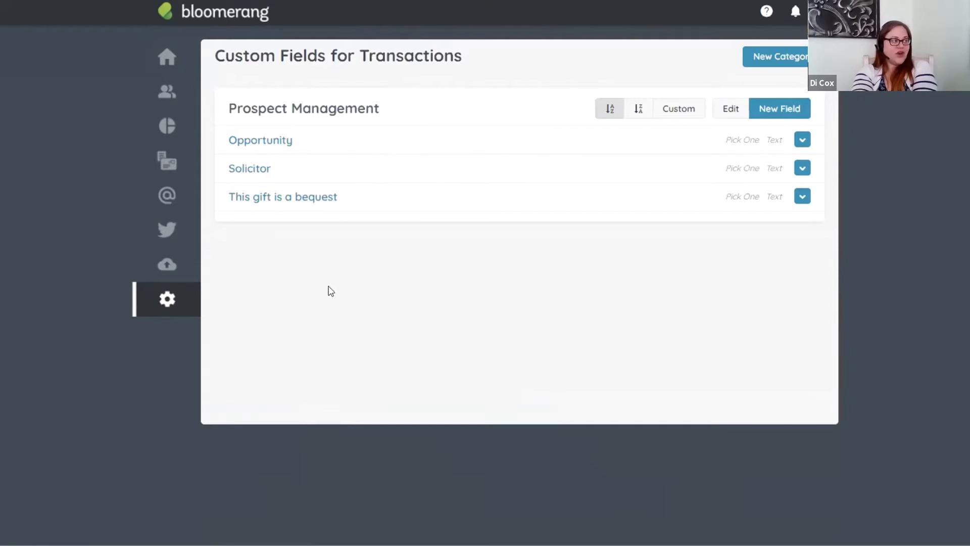
{"action": "left_click", "coordinate": [275, 142]}
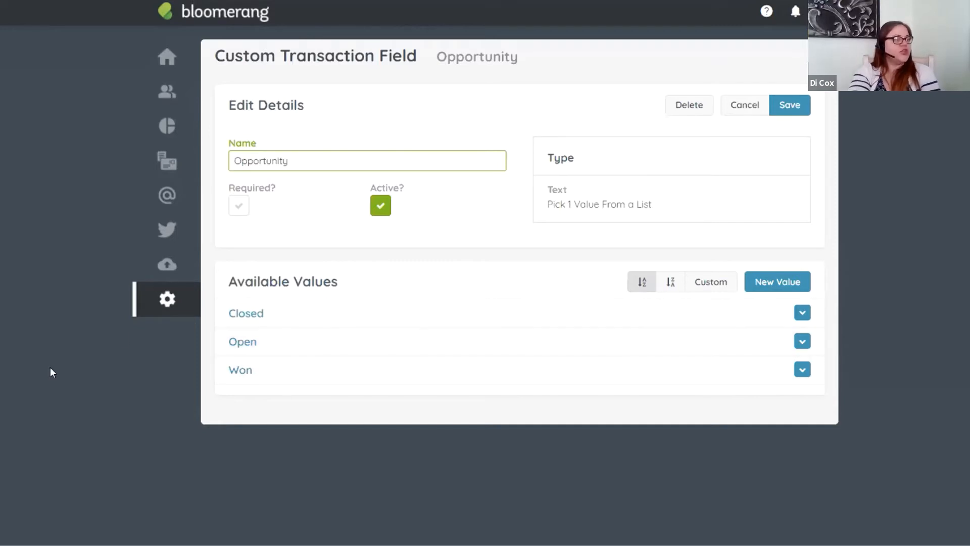
{"action": "left_click", "coordinate": [737, 112]}
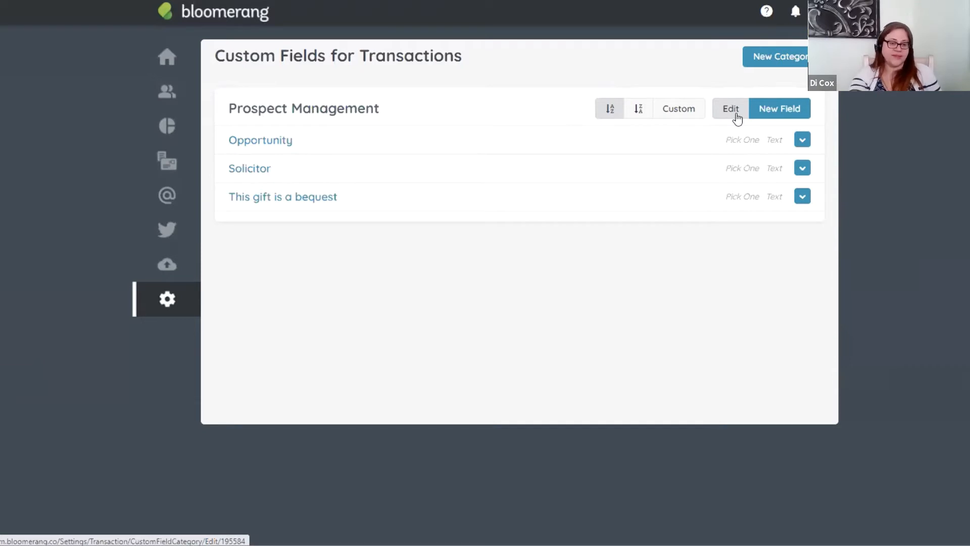
- Show the custom fields for interactions and examine the available values of the Current Stage field
{"action": "mouse_move", "coordinate": [162, 303]}
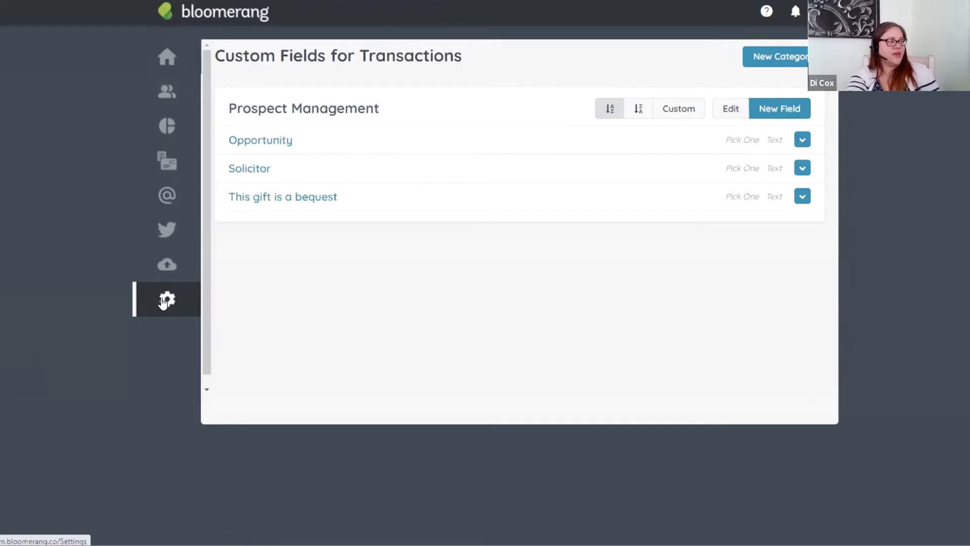
{"action": "left_click", "coordinate": [232, 323]}
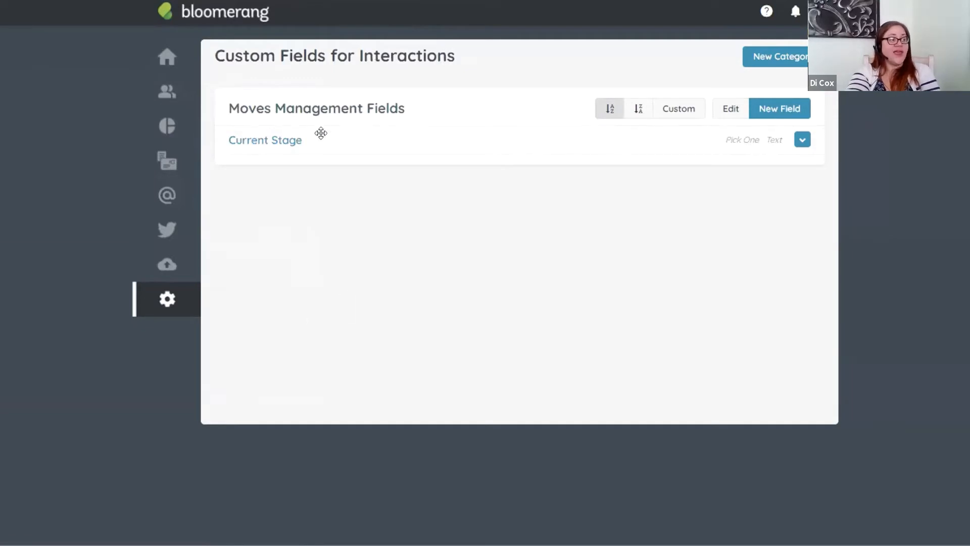
{"action": "left_click", "coordinate": [278, 140]}
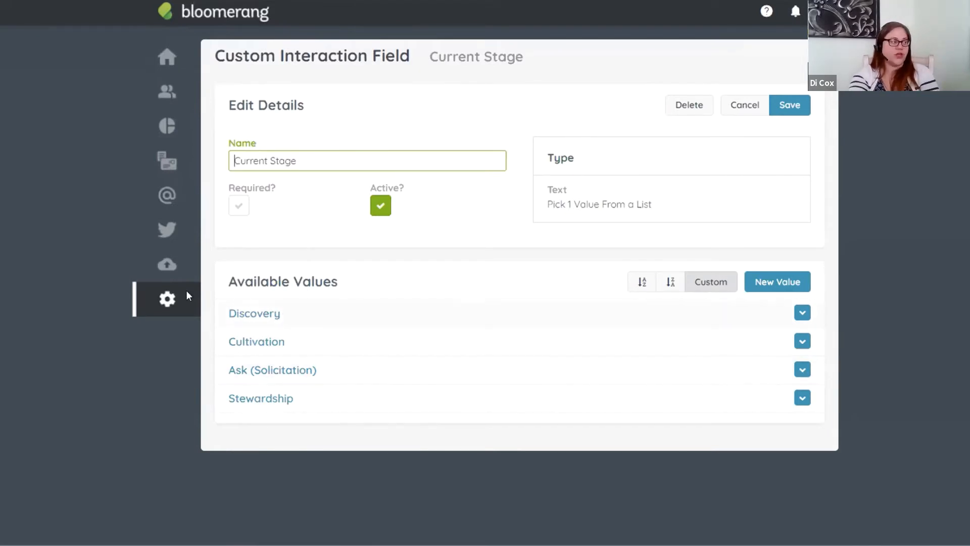
- Show the custom fields for notes and examine the Current Stage values under Moves Management Fields, leaving the field unedited
{"action": "mouse_move", "coordinate": [166, 299]}
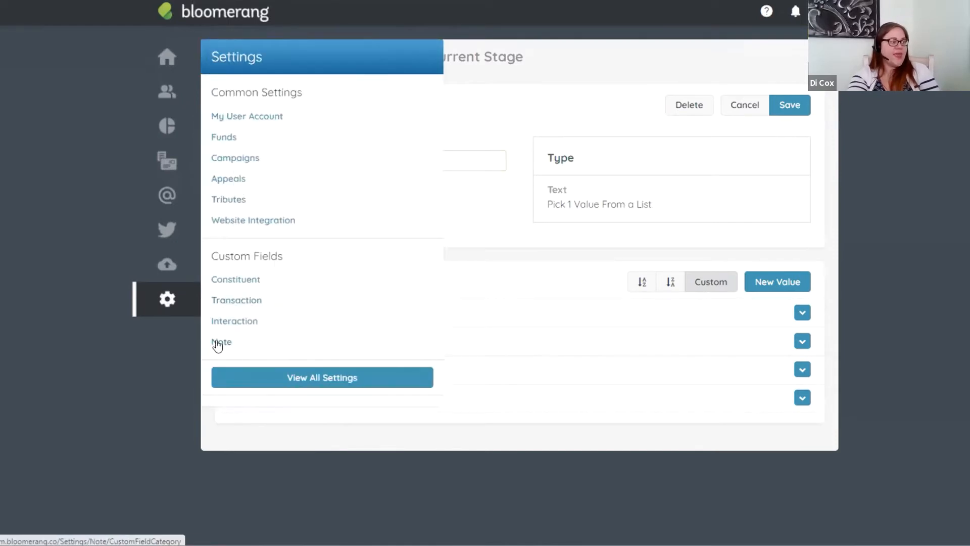
{"action": "left_click", "coordinate": [218, 342]}
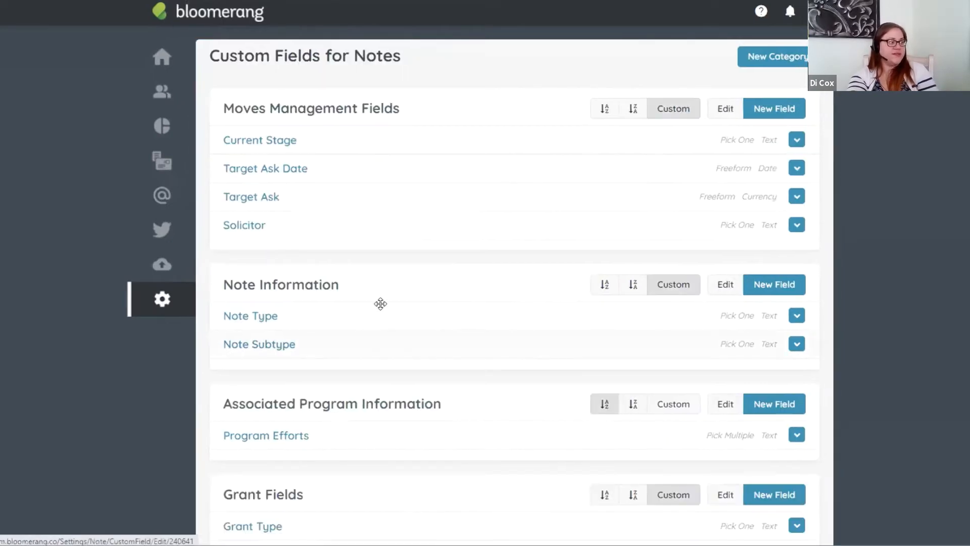
{"action": "left_click", "coordinate": [266, 147]}
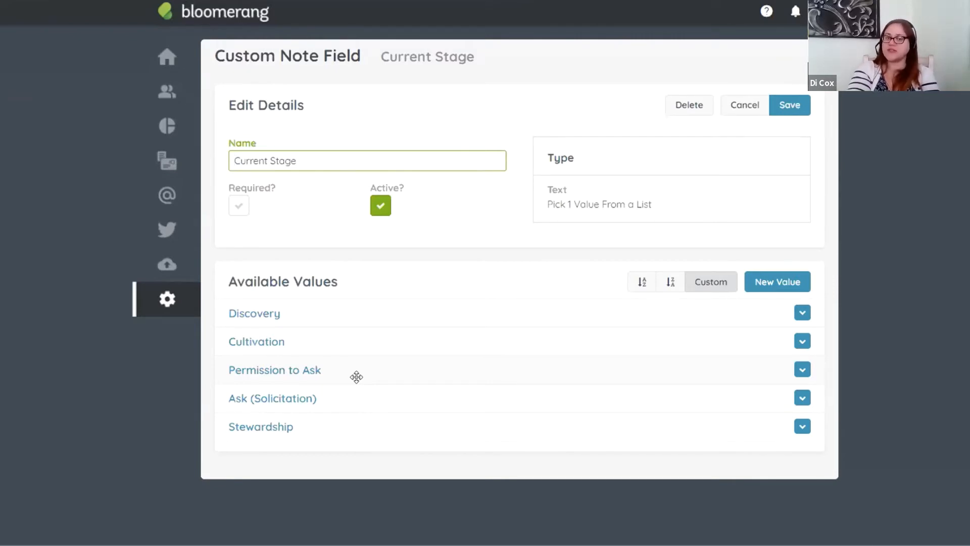
{"action": "left_click", "coordinate": [166, 303]}
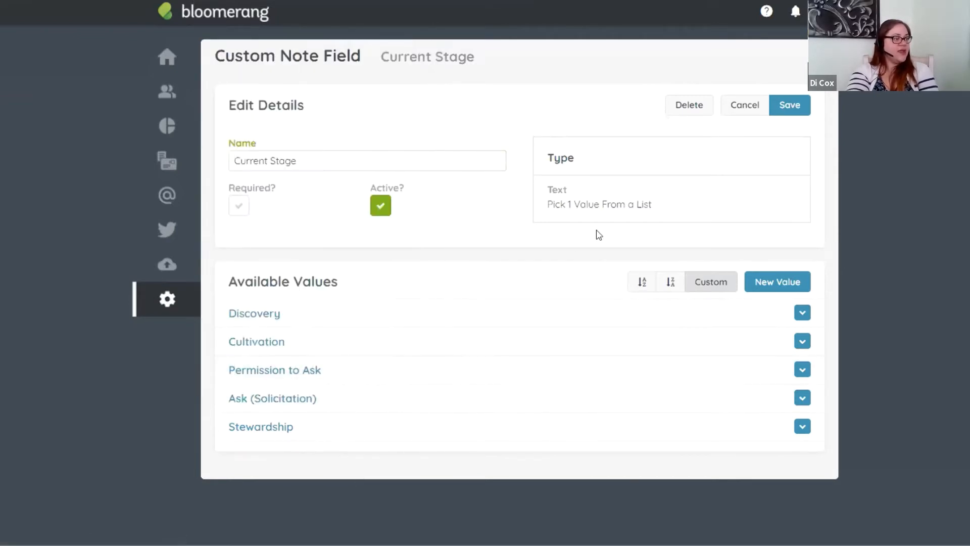
{"action": "left_click", "coordinate": [730, 118]}
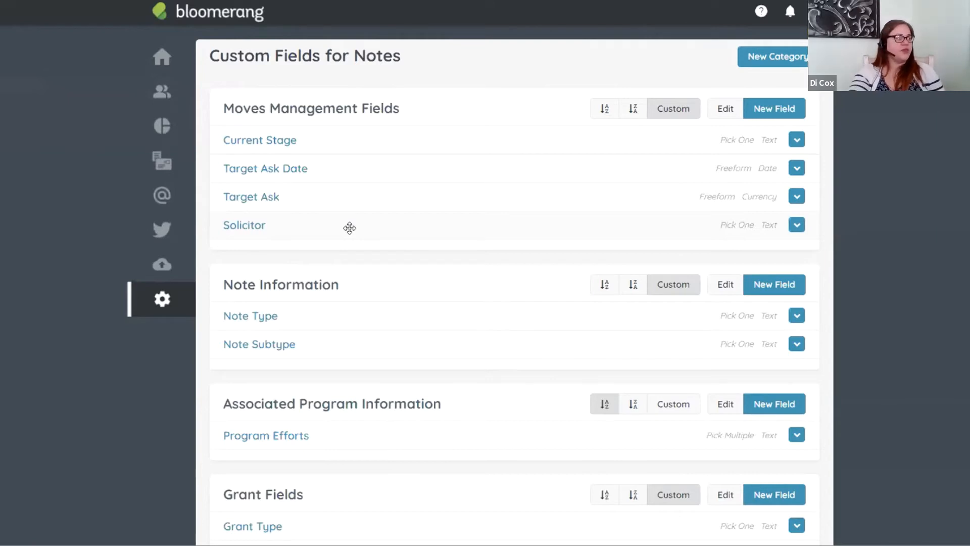
- Go to the full settings overview and examine the active relationship roles available for constituents
{"action": "mouse_move", "coordinate": [167, 301]}
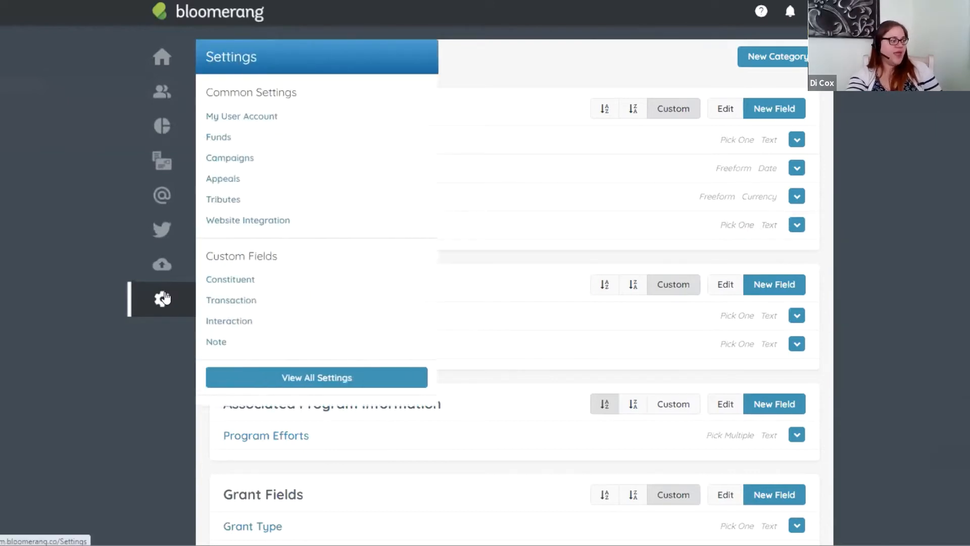
{"action": "left_click", "coordinate": [317, 383]}
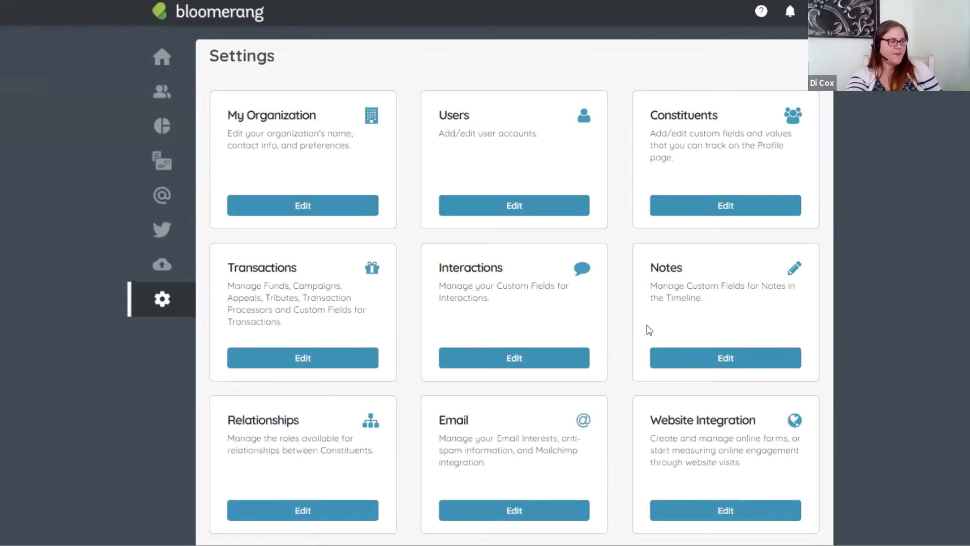
{"action": "left_click", "coordinate": [316, 510]}
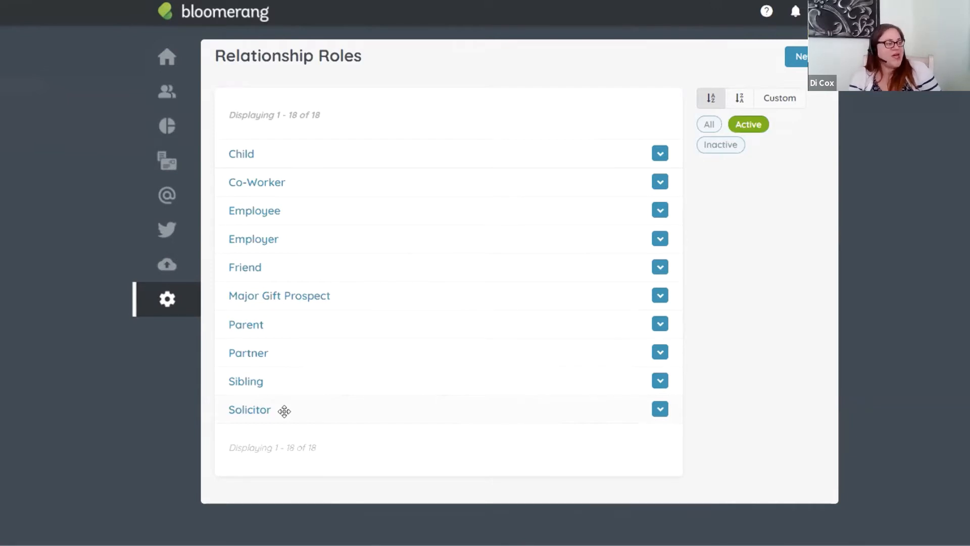
- Return to the dashboard, search the constituents by the prospect's first name and open the matching record
{"action": "left_click", "coordinate": [154, 54]}
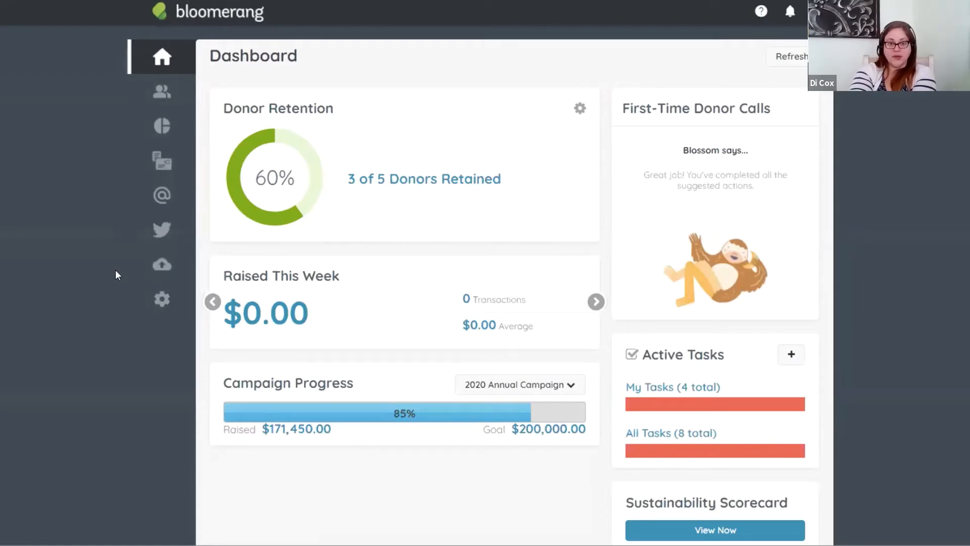
{"action": "left_click", "coordinate": [161, 91]}
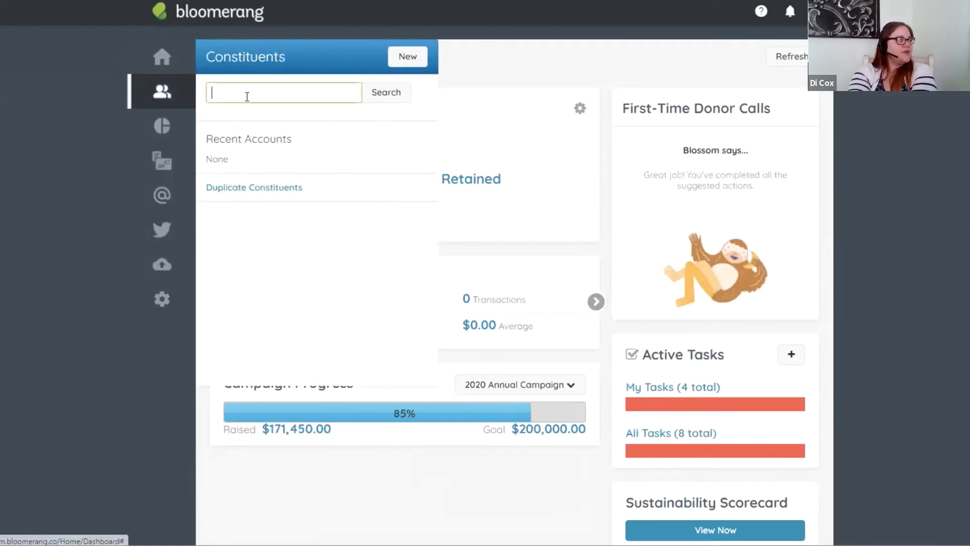
{"action": "type", "text": "ash"}
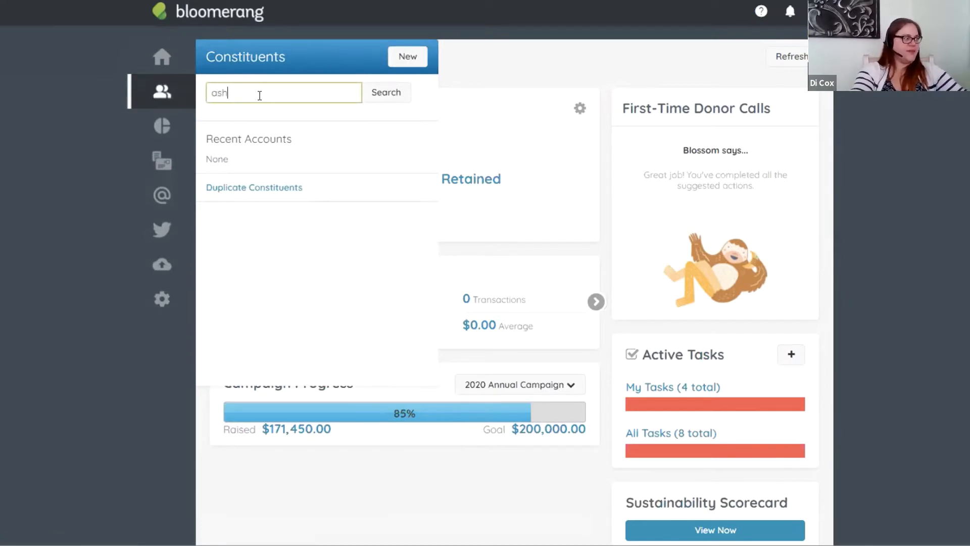
{"action": "key", "text": "BackSpace"}
{"action": "key", "text": "BackSpace"}
{"action": "type", "text": "hsoka"}
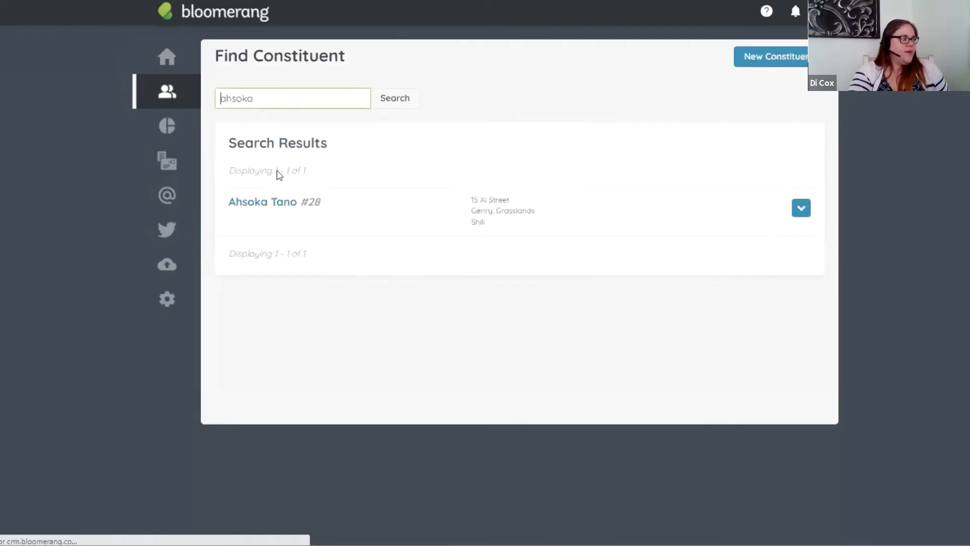
{"action": "left_click", "coordinate": [276, 201]}
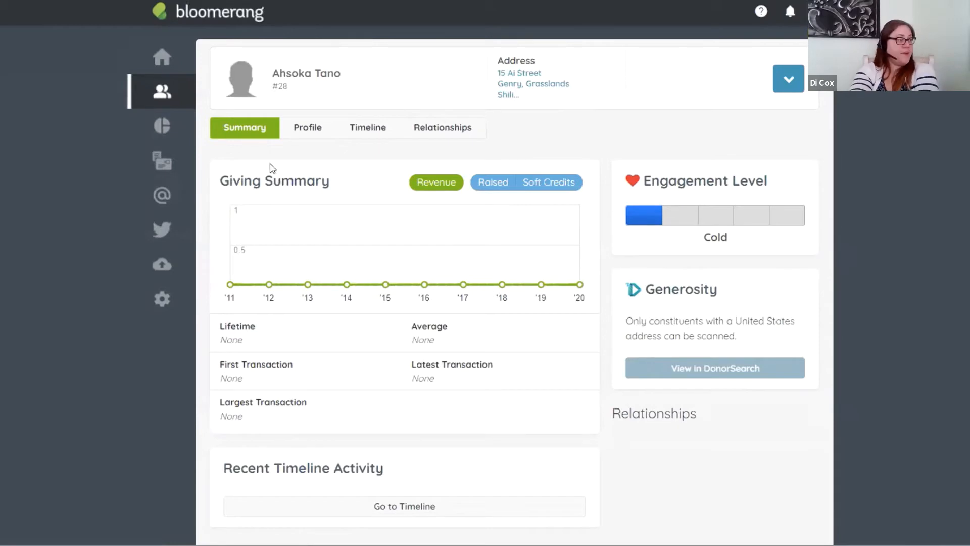
- Edit the constituent's profile and set the Prospect Management solicitor to the last person listed
{"action": "left_click", "coordinate": [298, 133]}
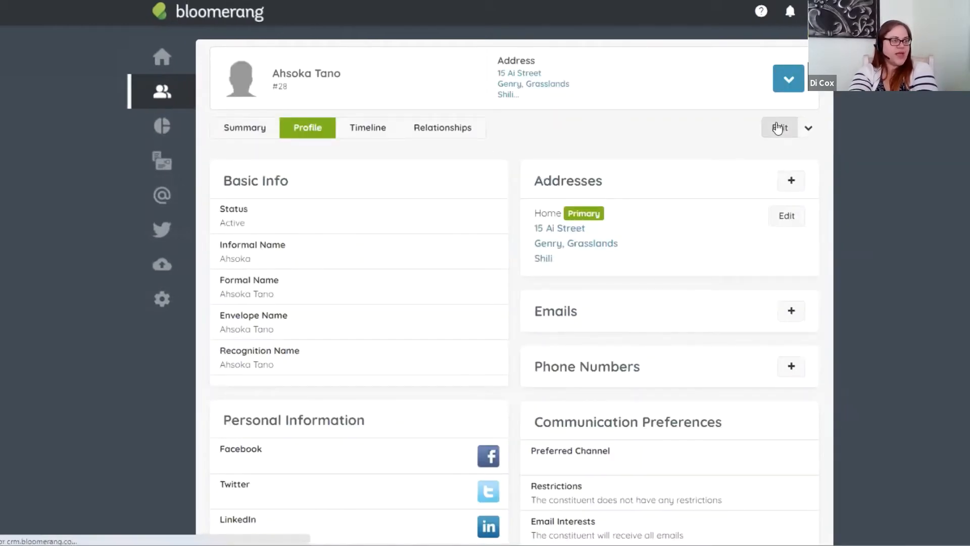
{"action": "left_click", "coordinate": [778, 128]}
{"action": "scroll", "coordinate": [581, 242], "scroll_direction": "down", "scroll_amount": 7}
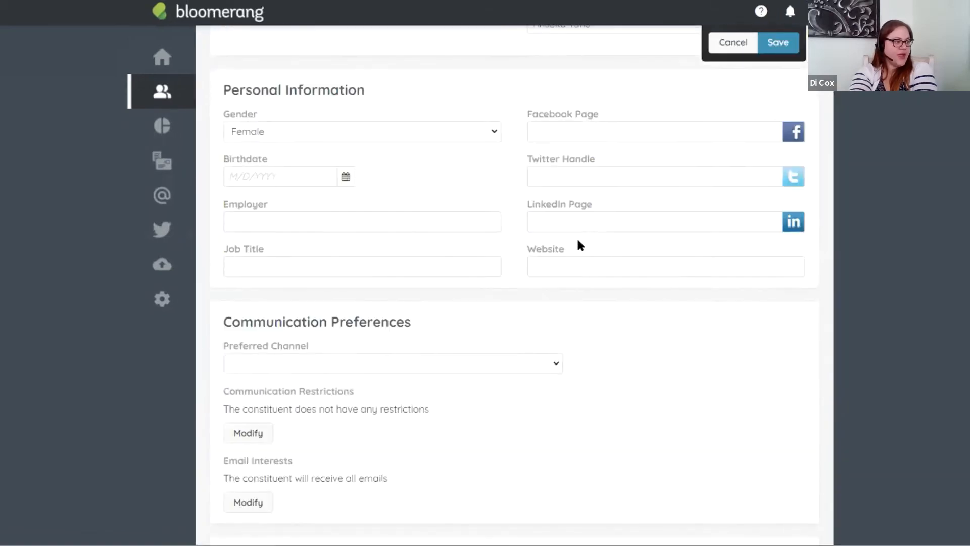
{"action": "scroll", "coordinate": [580, 245], "scroll_direction": "down", "scroll_amount": 10}
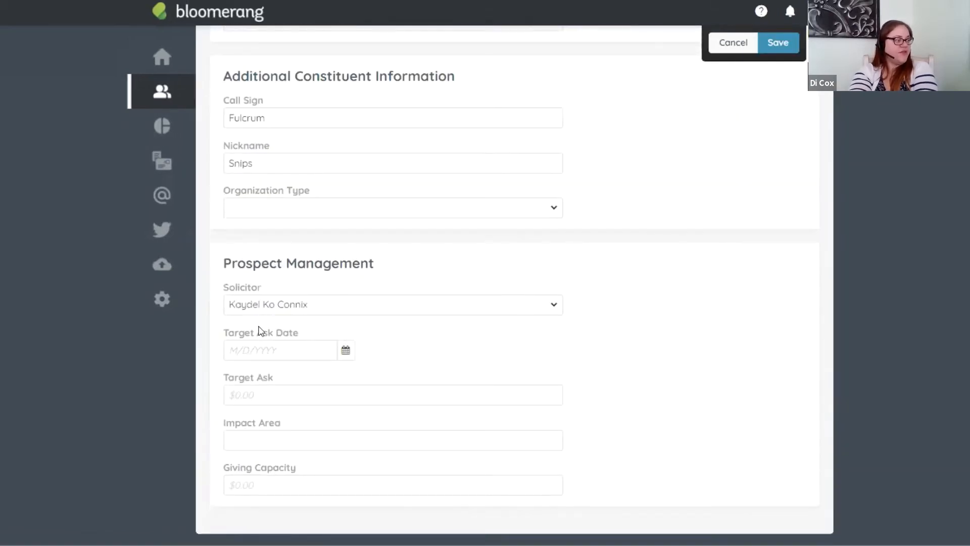
{"action": "left_click", "coordinate": [312, 308]}
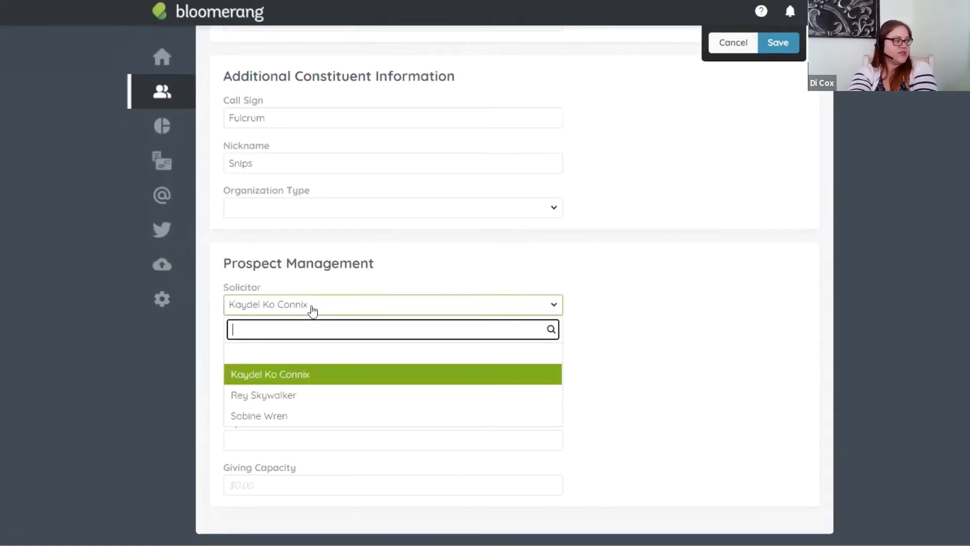
{"action": "left_click", "coordinate": [323, 423]}
- Set the constituent's Target Ask Date to 11/12/2021
{"action": "left_click", "coordinate": [287, 352]}
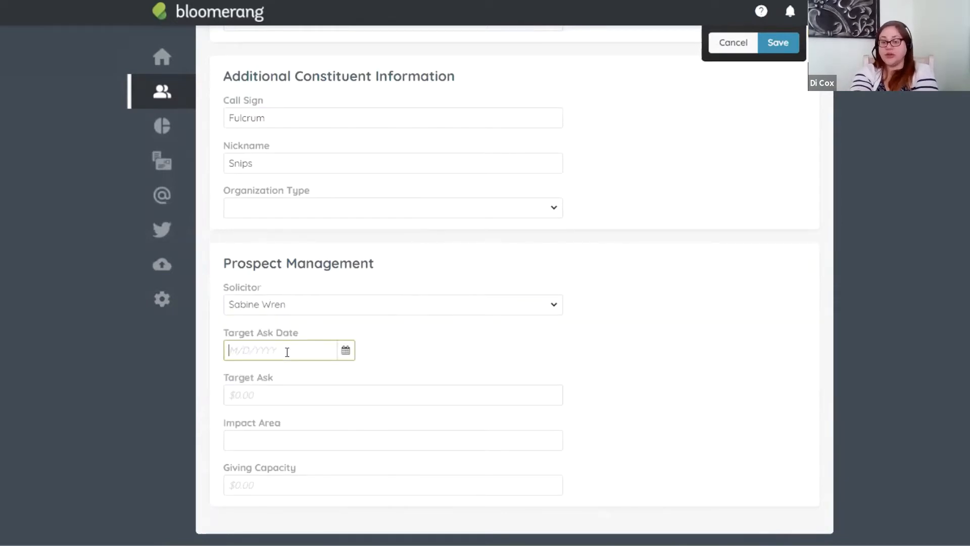
{"action": "type", "text": "11"}
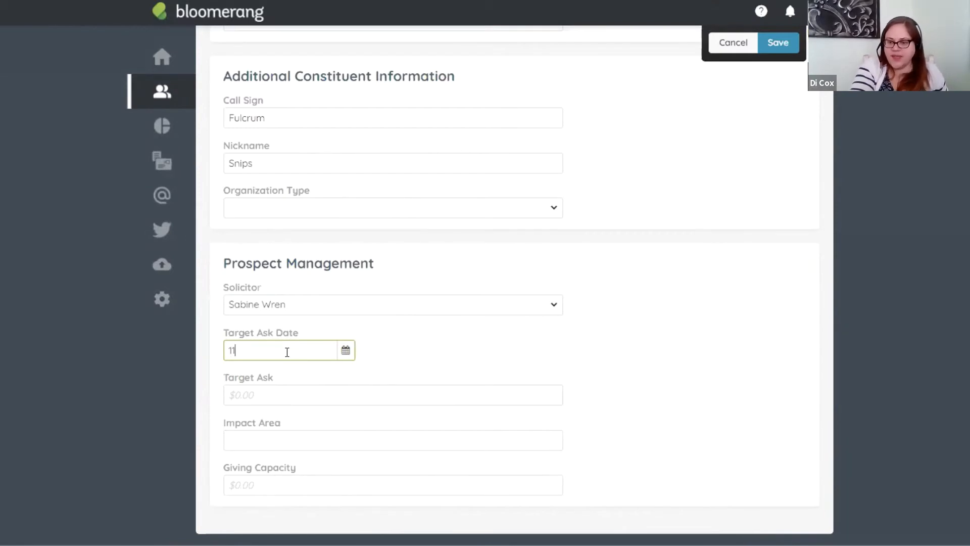
{"action": "type", "text": "/12/"}
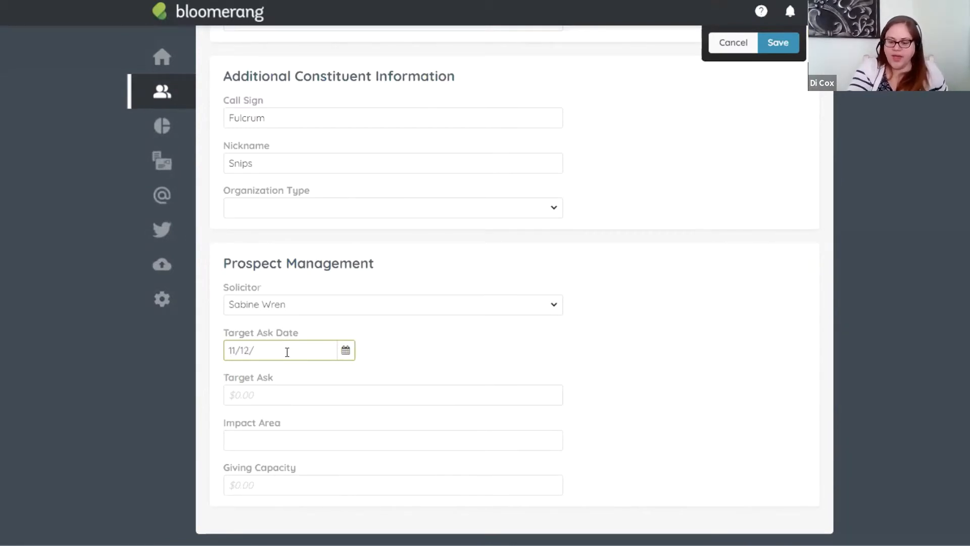
{"action": "type", "text": "2021"}
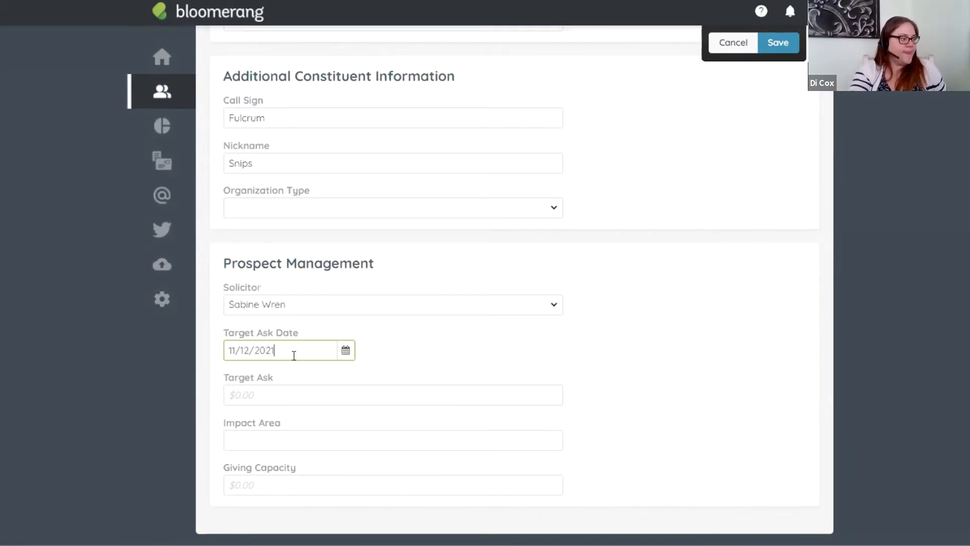
- Set the constituent's Giving Capacity to 1,000,000.00 in the Prospect Management fields
{"action": "left_click", "coordinate": [292, 391]}
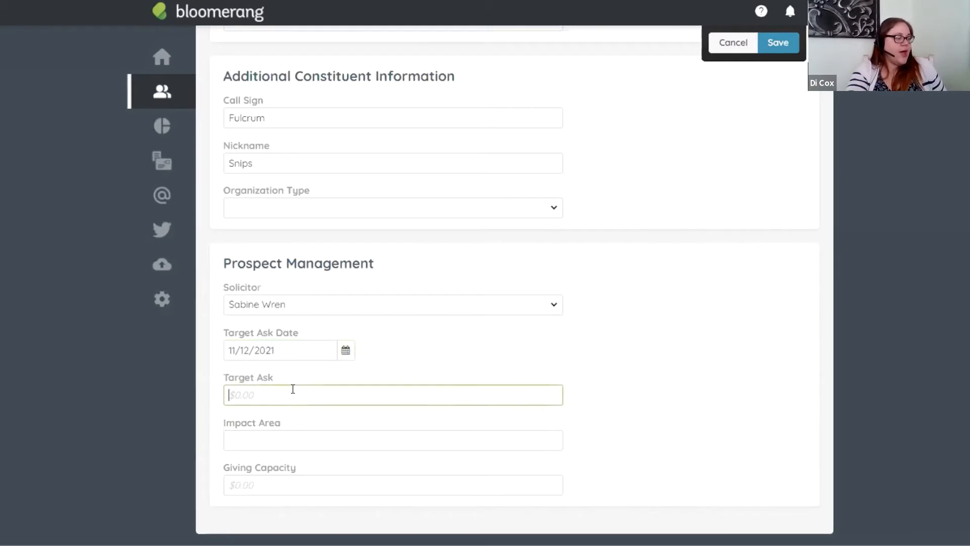
{"action": "left_click", "coordinate": [304, 487]}
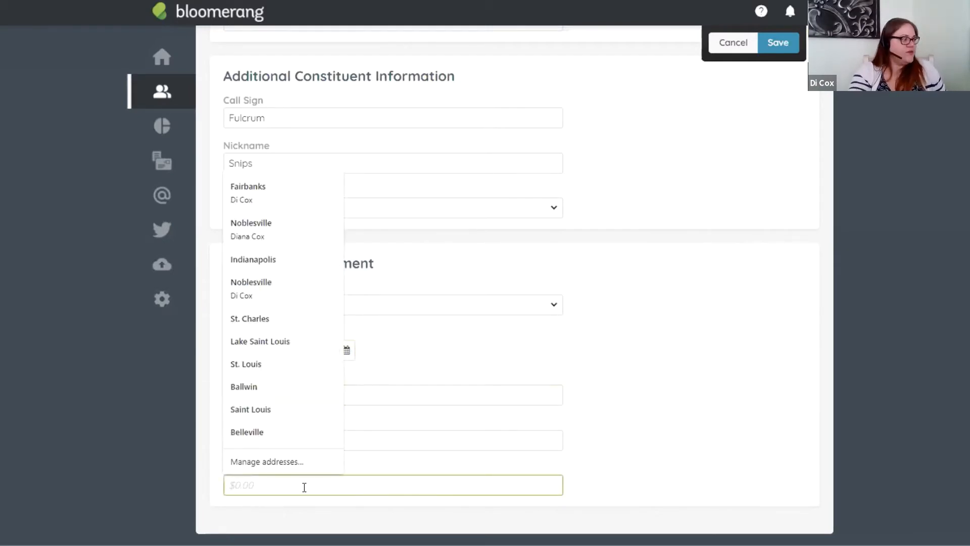
{"action": "type", "text": "1"}
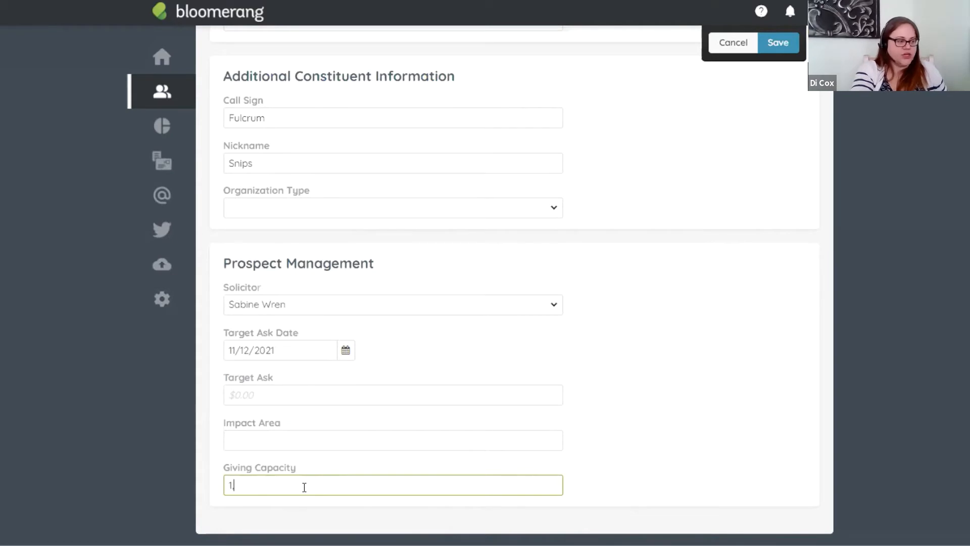
{"action": "type", "text": ",000,"}
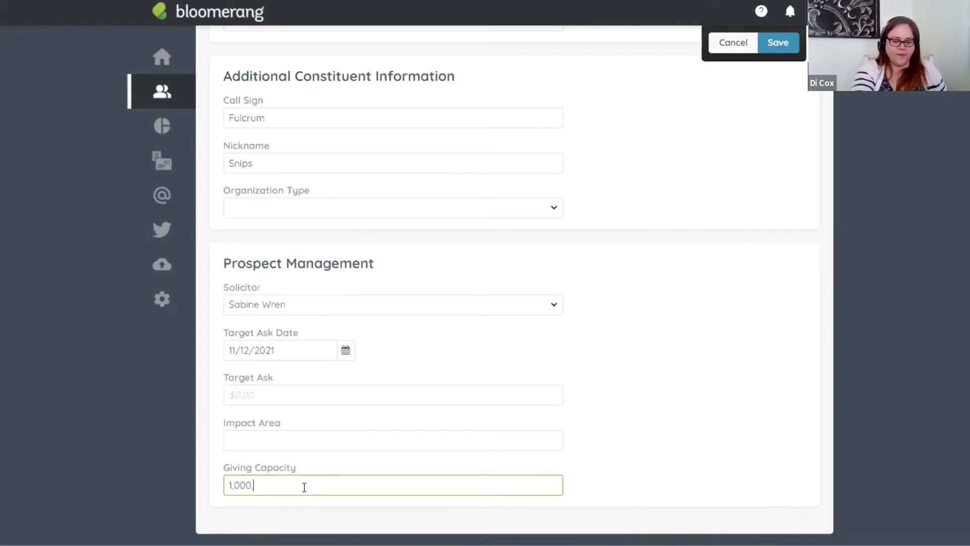
{"action": "type", "text": "000.00"}
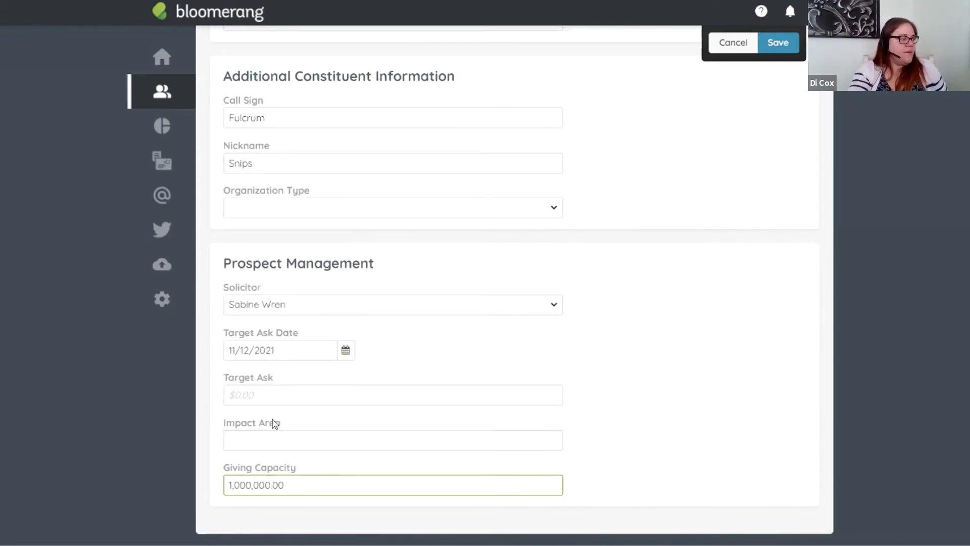
- Set the constituent's Target Ask to 50,000.00
{"action": "left_click", "coordinate": [272, 387]}
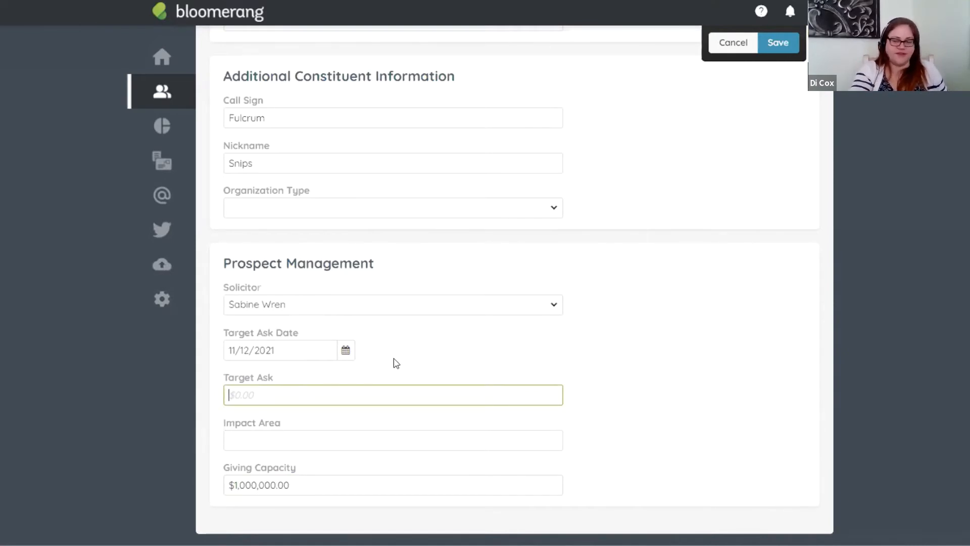
{"action": "type", "text": "50,00"}
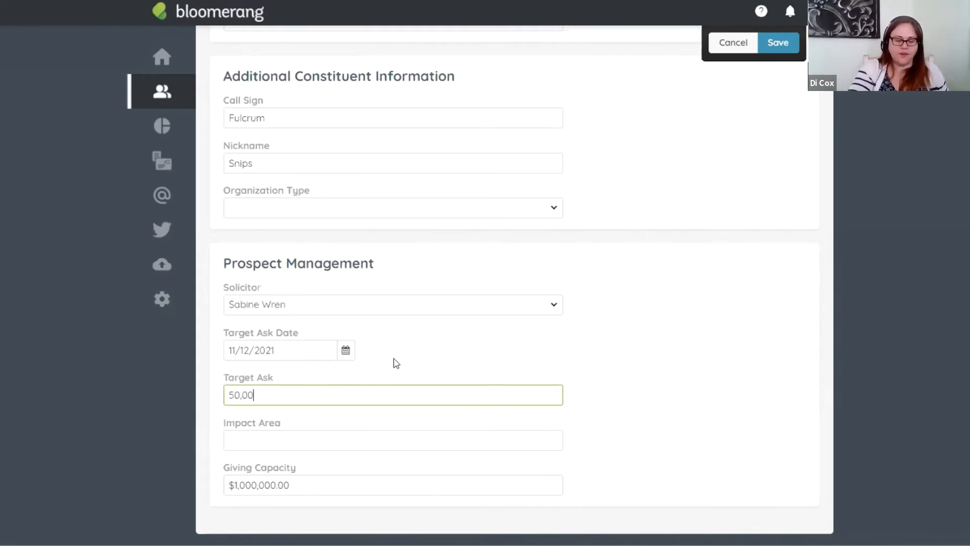
{"action": "type", "text": "0.00"}
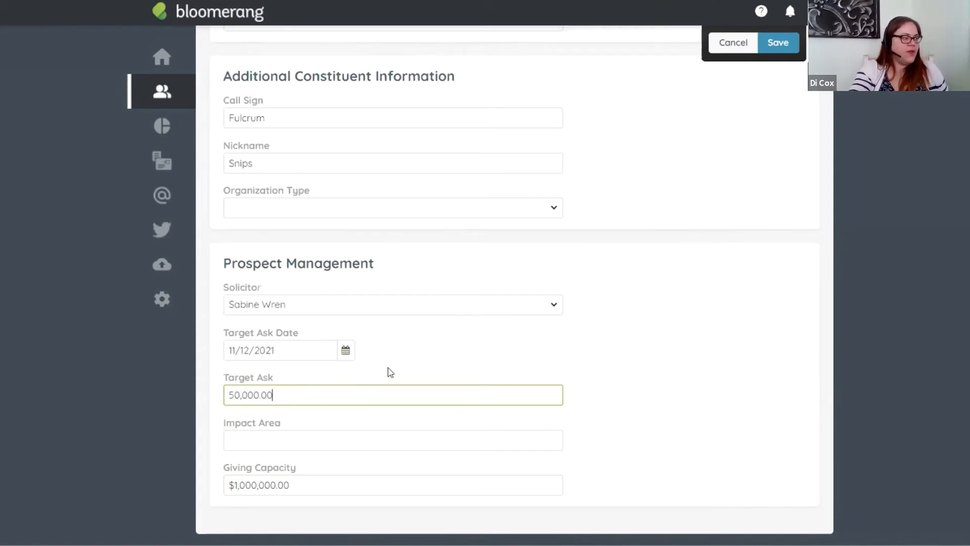
- Enter Outer Rim Outreach as the constituent's Impact Area and save the profile
{"action": "left_click", "coordinate": [332, 437]}
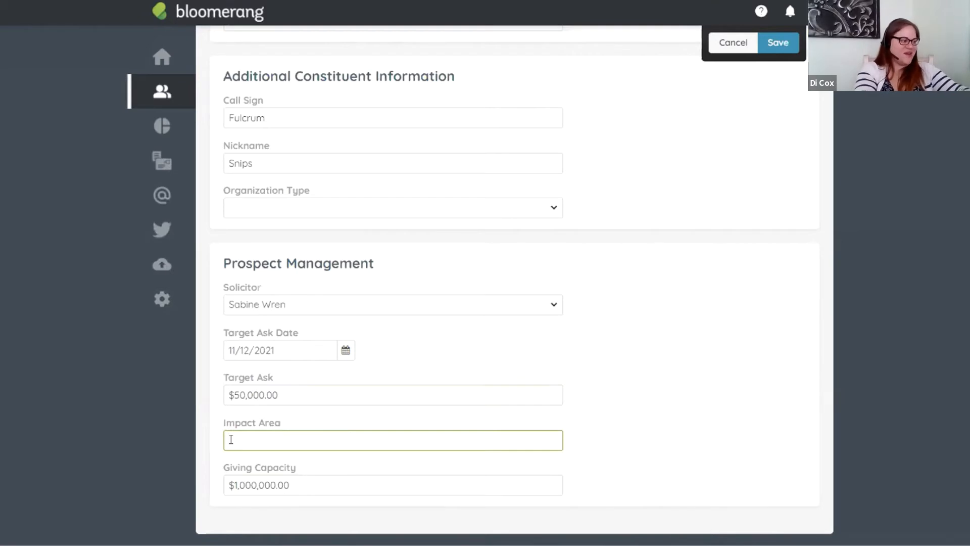
{"action": "type", "text": "Ou"}
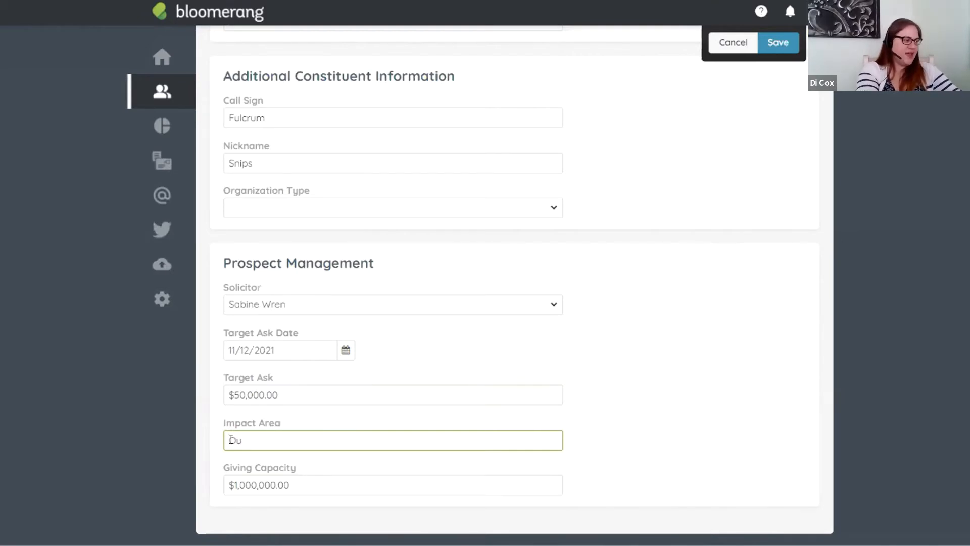
{"action": "type", "text": "ter Rim O"}
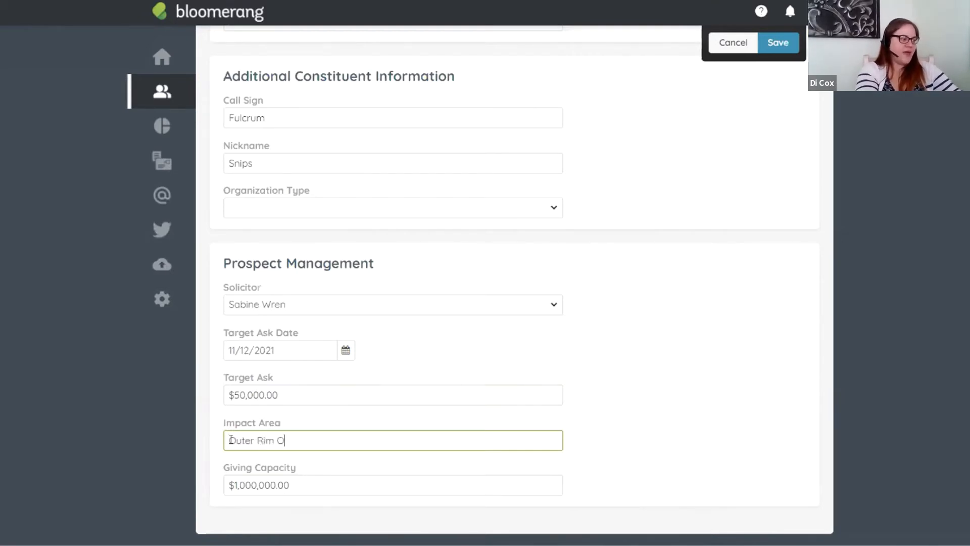
{"action": "type", "text": "utreach"}
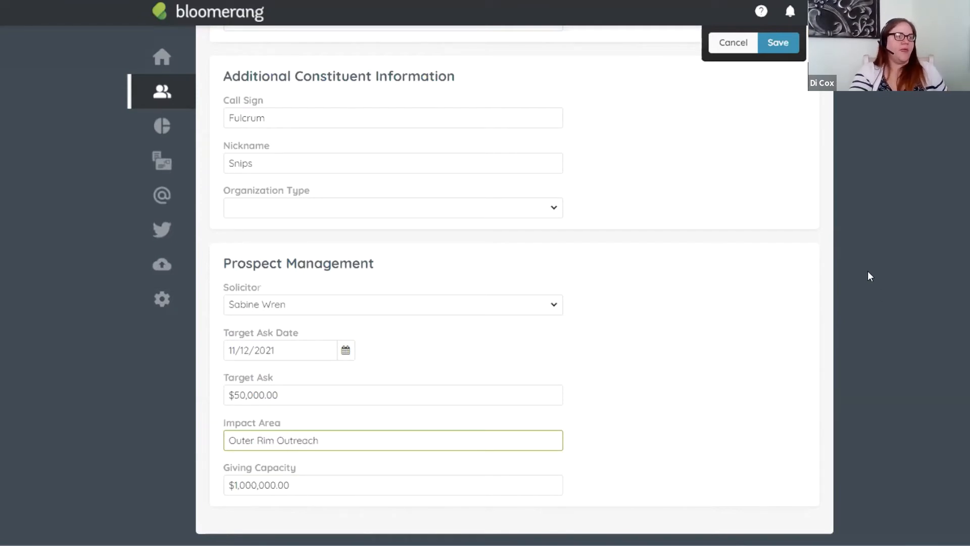
{"action": "left_click", "coordinate": [781, 44]}
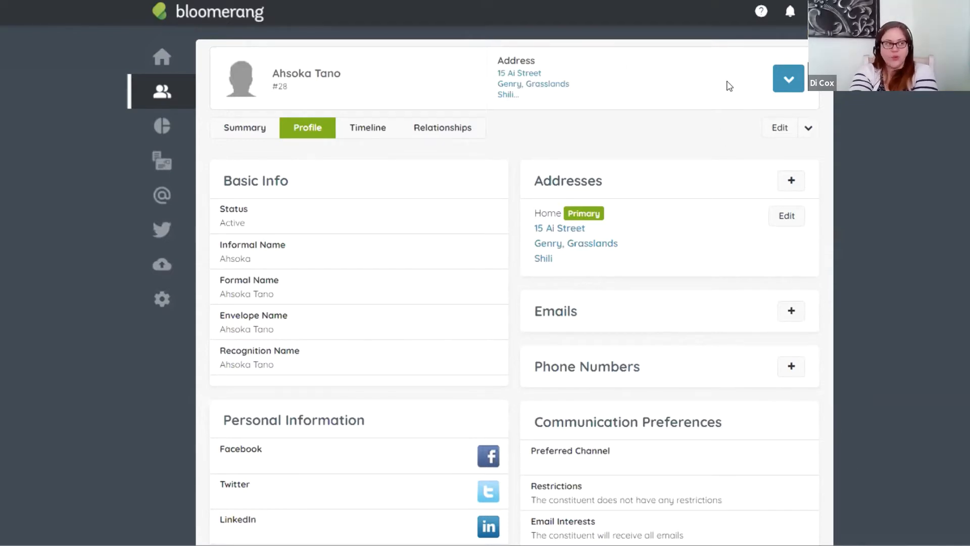
- Create a new note for the constituent and paste in the "Open Opportunity - Personal Cultivation Plan" text
{"action": "left_click", "coordinate": [773, 80]}
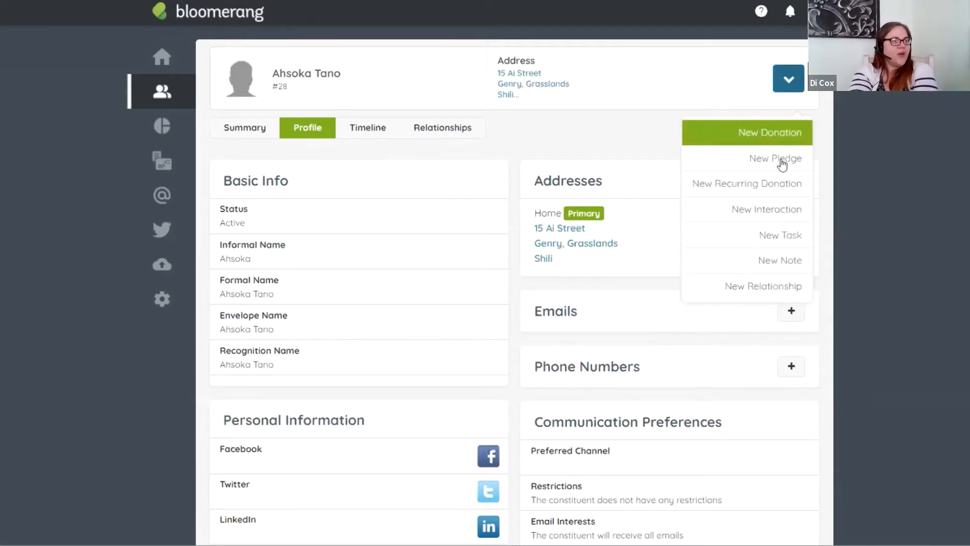
{"action": "left_click", "coordinate": [788, 261]}
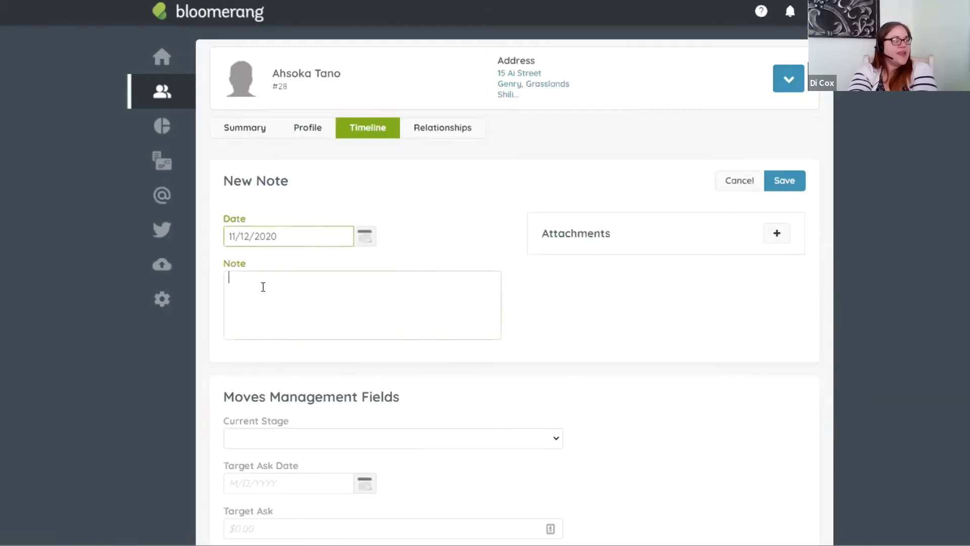
{"action": "left_click", "coordinate": [255, 305]}
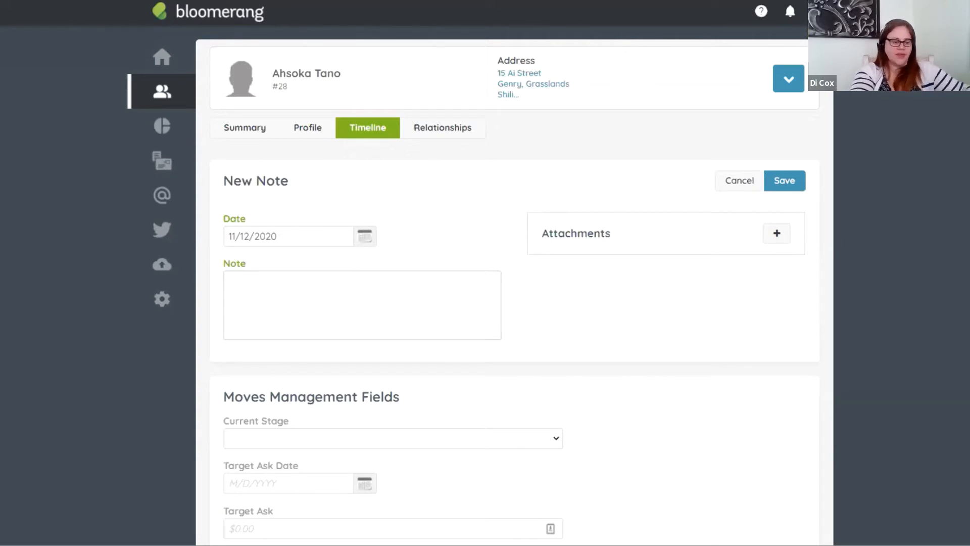
{"action": "left_click", "coordinate": [384, 276]}
{"action": "key", "text": "ctrl+v"}
{"action": "scroll", "coordinate": [399, 317], "scroll_direction": "up", "scroll_amount": 5}
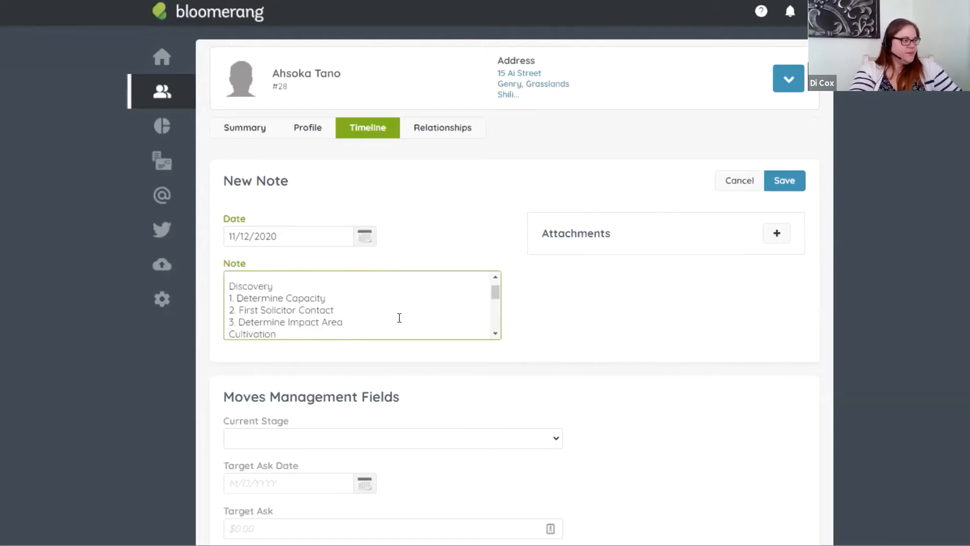
{"action": "scroll", "coordinate": [399, 318], "scroll_direction": "up", "scroll_amount": 1}
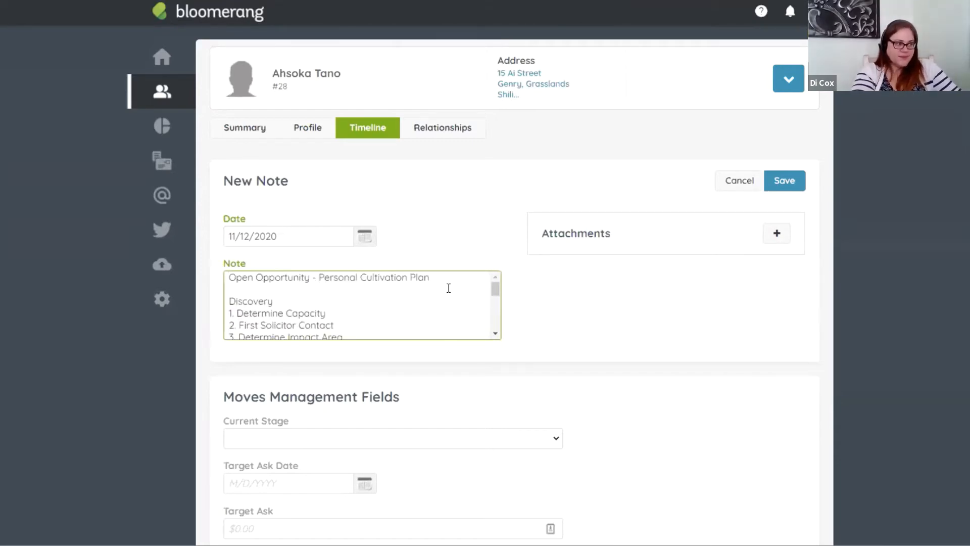
{"action": "scroll", "coordinate": [432, 290], "scroll_direction": "down", "scroll_amount": 2}
{"action": "scroll", "coordinate": [432, 291], "scroll_direction": "up", "scroll_amount": 2}
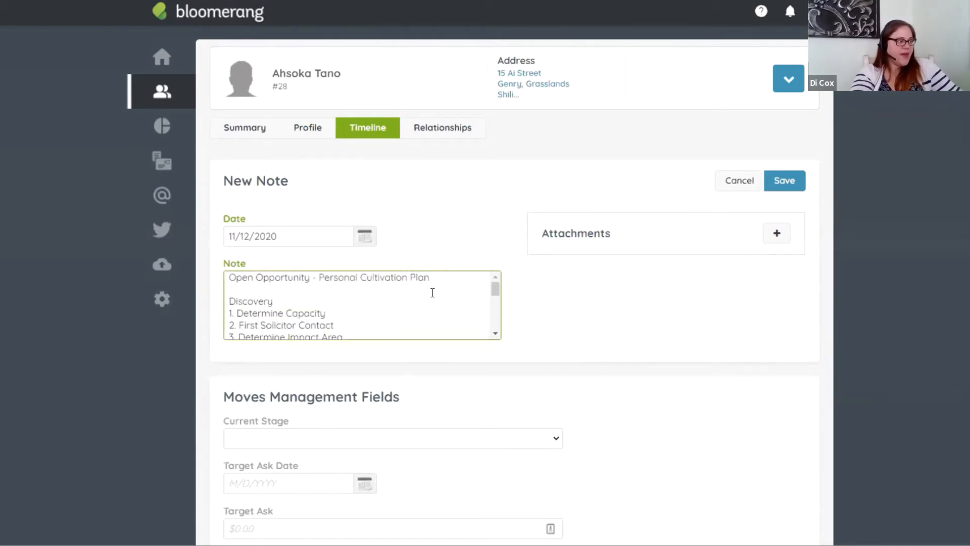
- In the note's Discovery list, add "- 11/11/2020" after Determine Capacity and a dash after First Solicitor Contact
{"action": "left_click", "coordinate": [346, 310]}
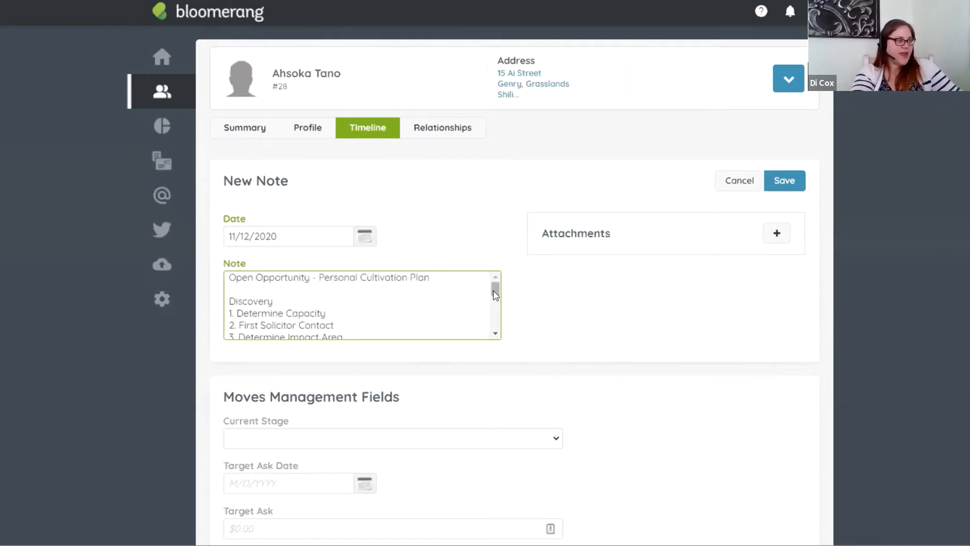
{"action": "left_click_drag", "start_coordinate": [495, 290], "coordinate": [495, 291]}
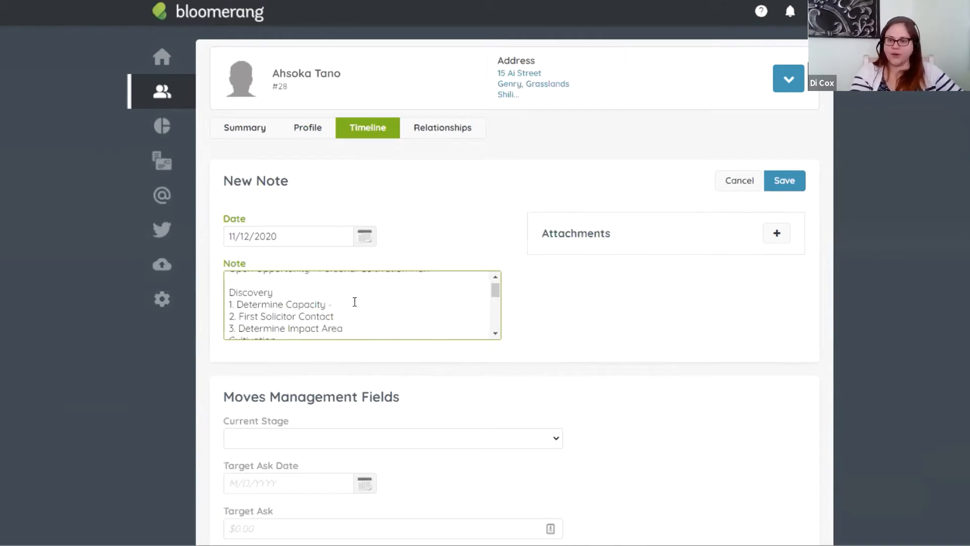
{"action": "type", "text": "- 11"}
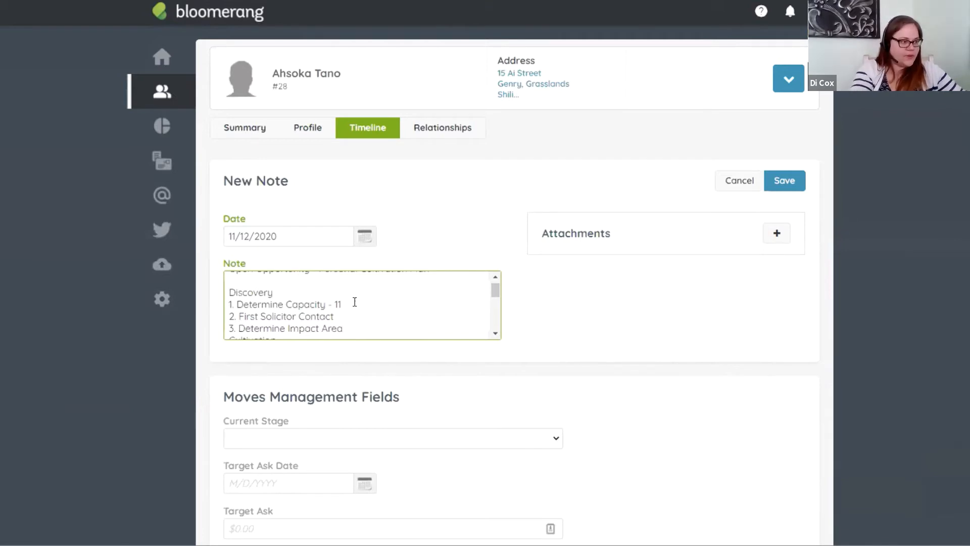
{"action": "type", "text": "/"}
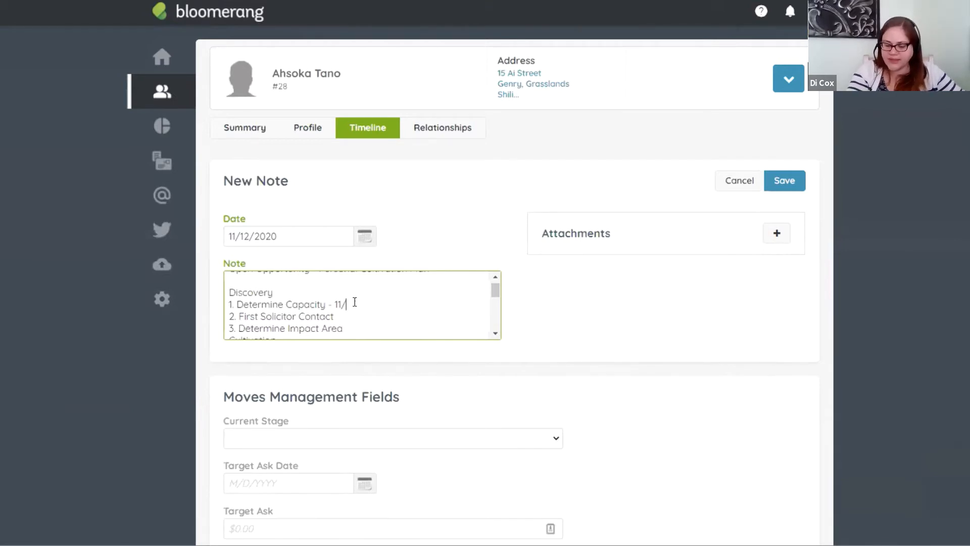
{"action": "type", "text": "11/2020"}
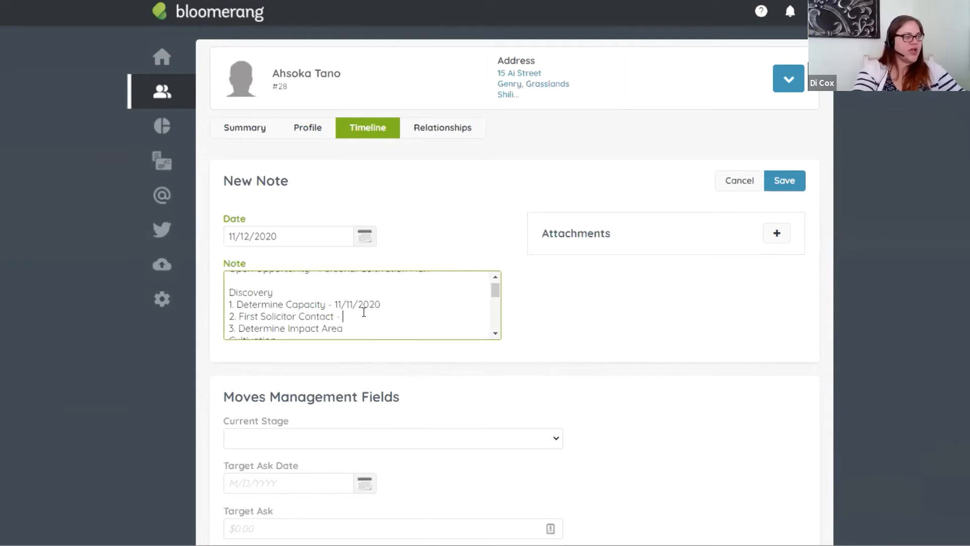
{"action": "scroll", "coordinate": [364, 313], "scroll_direction": "down", "scroll_amount": 3}
{"action": "scroll", "coordinate": [364, 319], "scroll_direction": "up", "scroll_amount": 3}
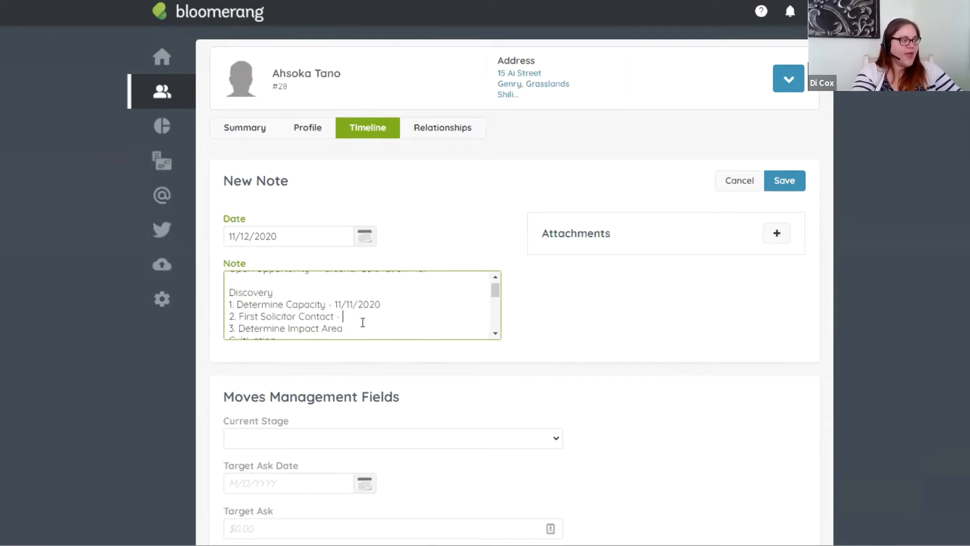
- Add "- 11/11/2020" after Determine Impact Area in the note's Discovery list
{"action": "left_click", "coordinate": [360, 328]}
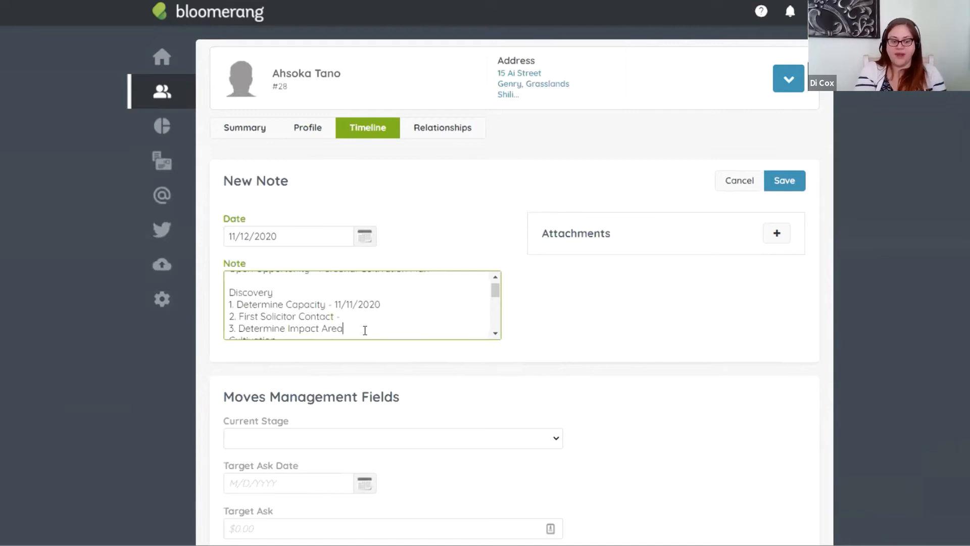
{"action": "type", "text": "- "}
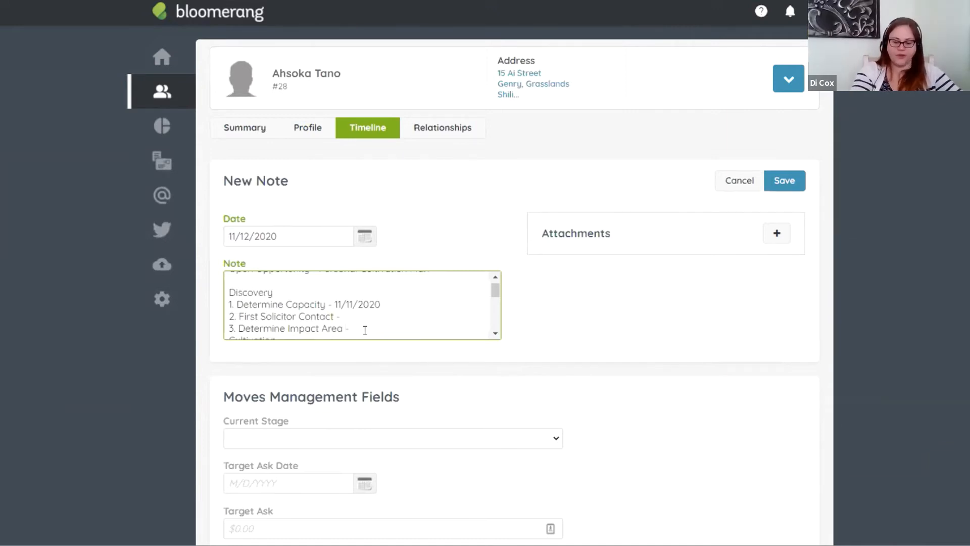
{"action": "type", "text": "11/11/2020"}
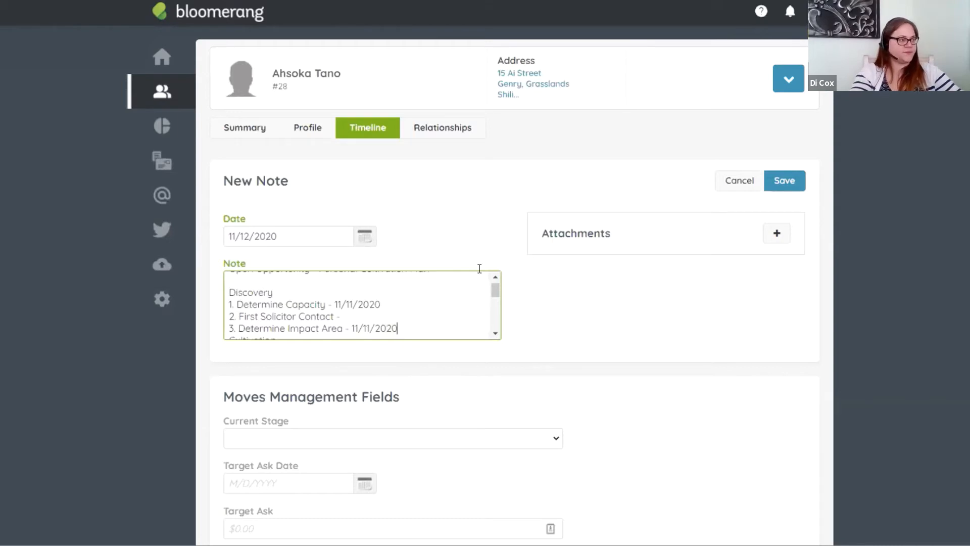
{"action": "left_click", "coordinate": [555, 278]}
- Set the note's Current Stage to Discovery and its Target Ask Date to 11/12/2021
{"action": "scroll", "coordinate": [565, 276], "scroll_direction": "down", "scroll_amount": 1}
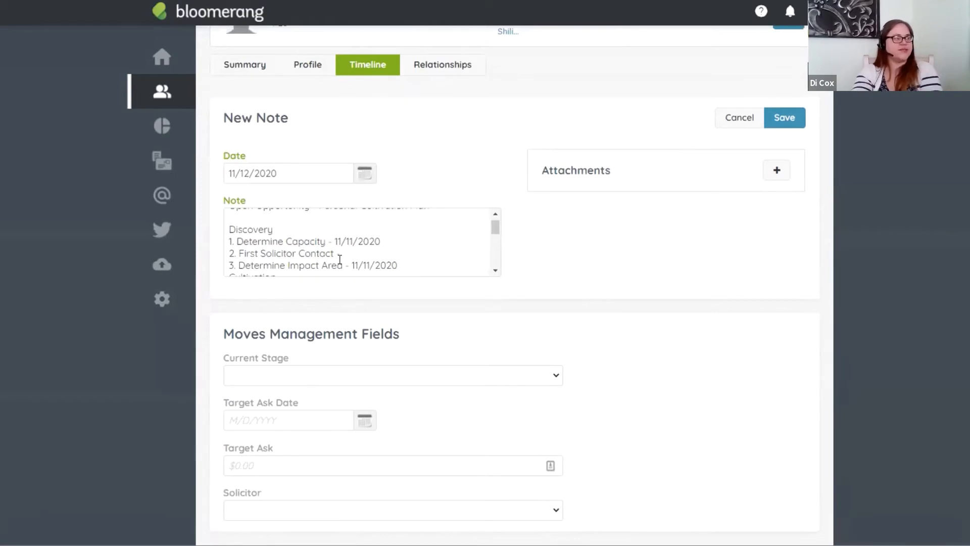
{"action": "left_click", "coordinate": [344, 376]}
{"action": "left_click", "coordinate": [328, 402]}
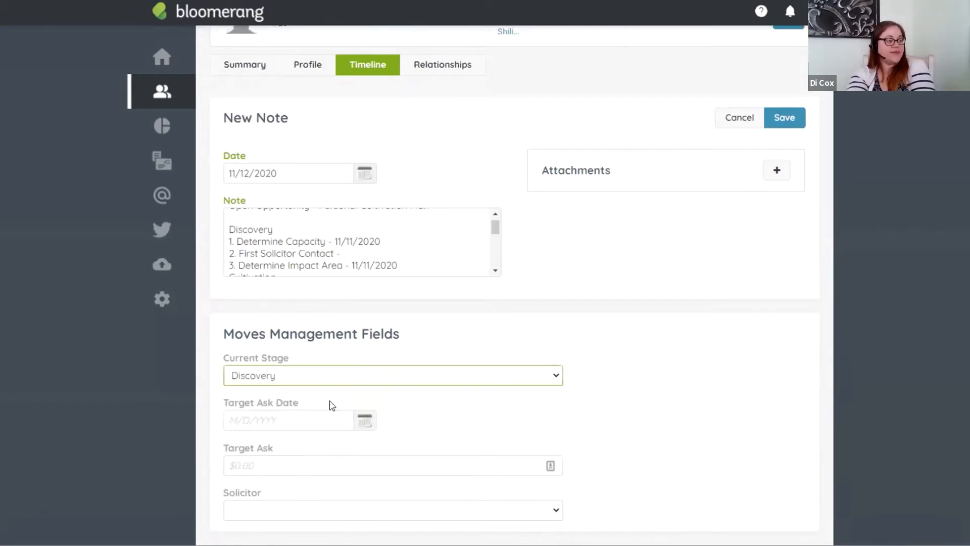
{"action": "key", "text": "Tab"}
{"action": "left_click", "coordinate": [257, 419]}
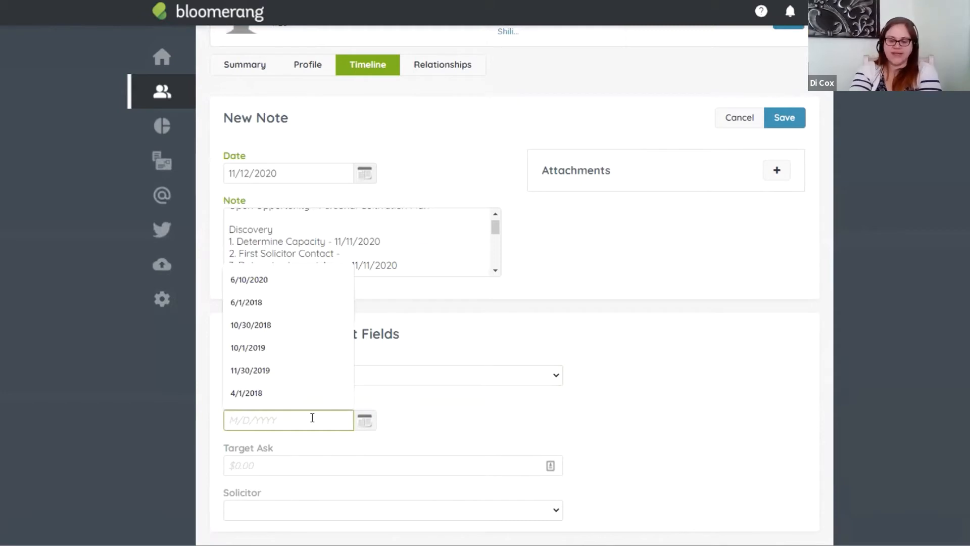
{"action": "type", "text": "11/12/2021"}
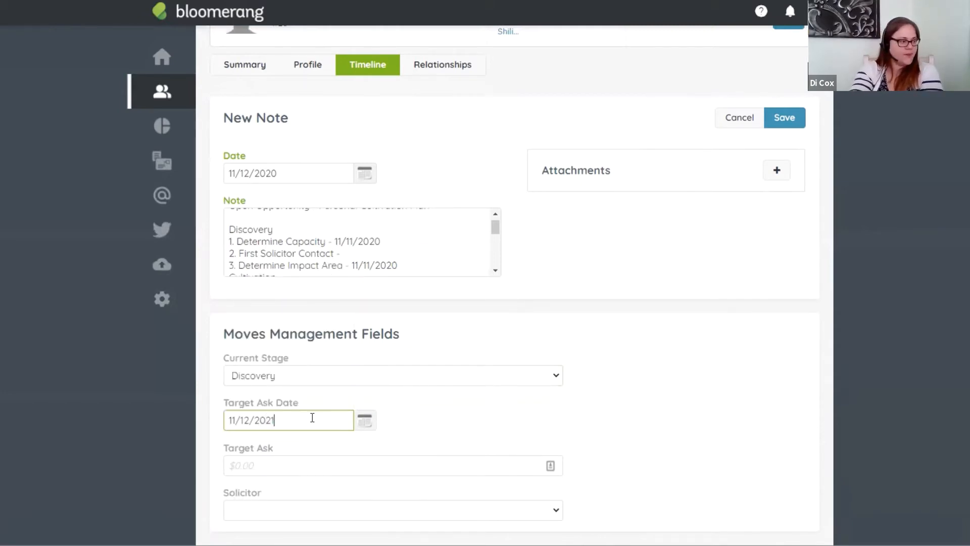
- Set the note's Target Ask to 50,000.00 in the Moves Management Fields
{"action": "left_click", "coordinate": [335, 466]}
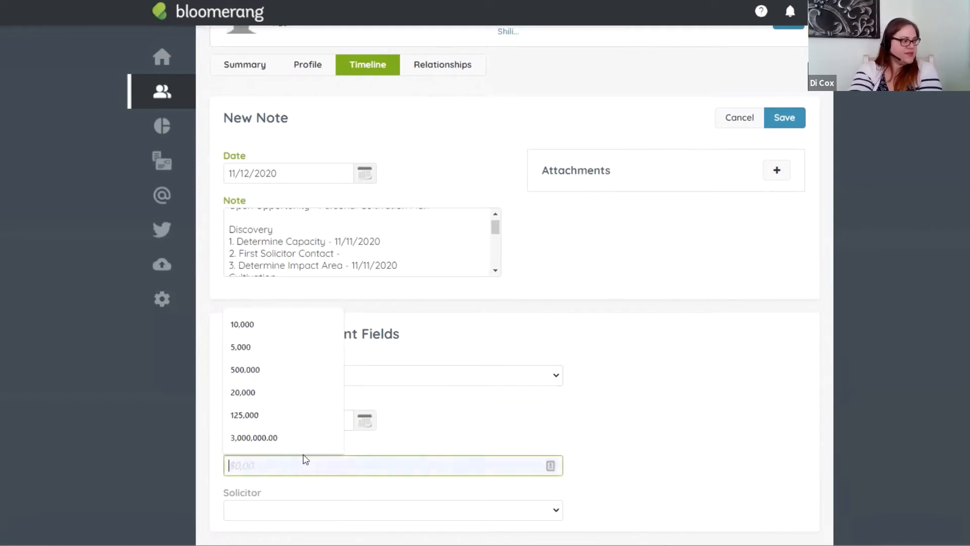
{"action": "type", "text": "50"}
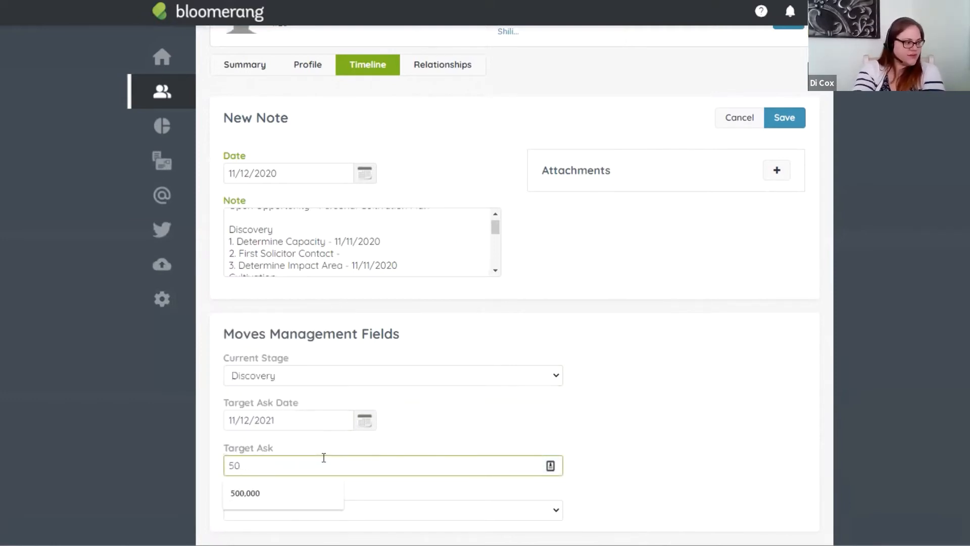
{"action": "type", "text": ","}
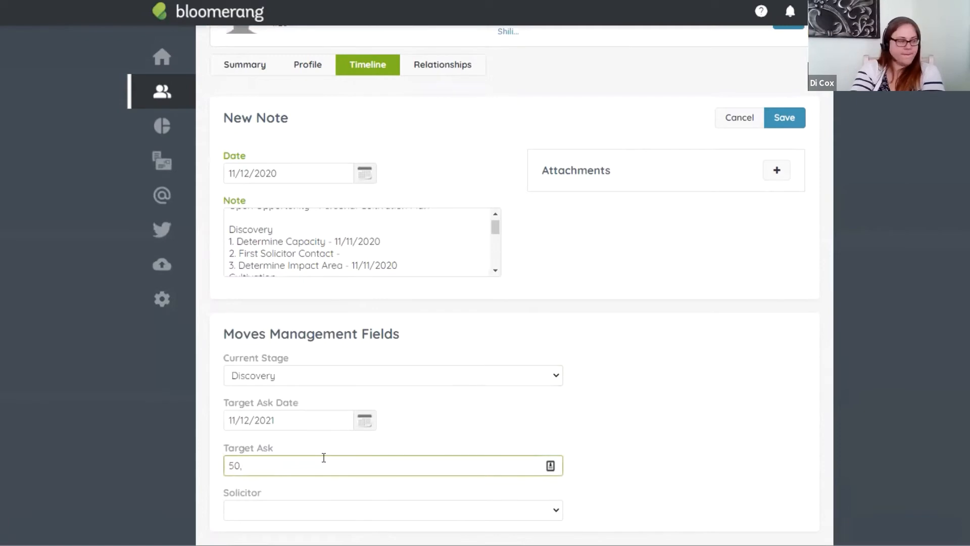
{"action": "type", "text": "000.00"}
- Assign the constituent's solicitor in the note's Moves Management Fields and save the note
{"action": "scroll", "coordinate": [329, 505], "scroll_direction": "down", "scroll_amount": 1}
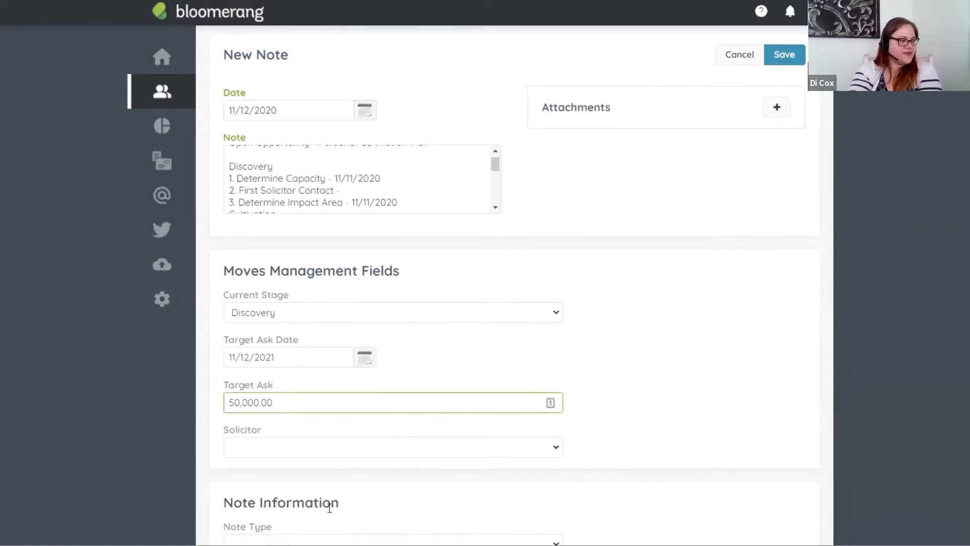
{"action": "left_click", "coordinate": [324, 447]}
{"action": "left_click", "coordinate": [320, 502]}
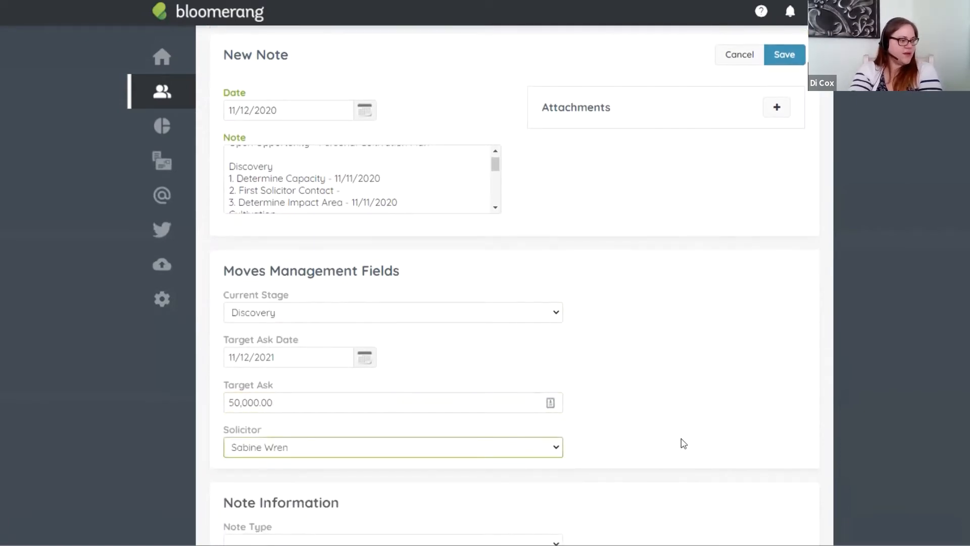
{"action": "scroll", "coordinate": [683, 424], "scroll_direction": "up", "scroll_amount": 2}
{"action": "left_click", "coordinate": [784, 182]}
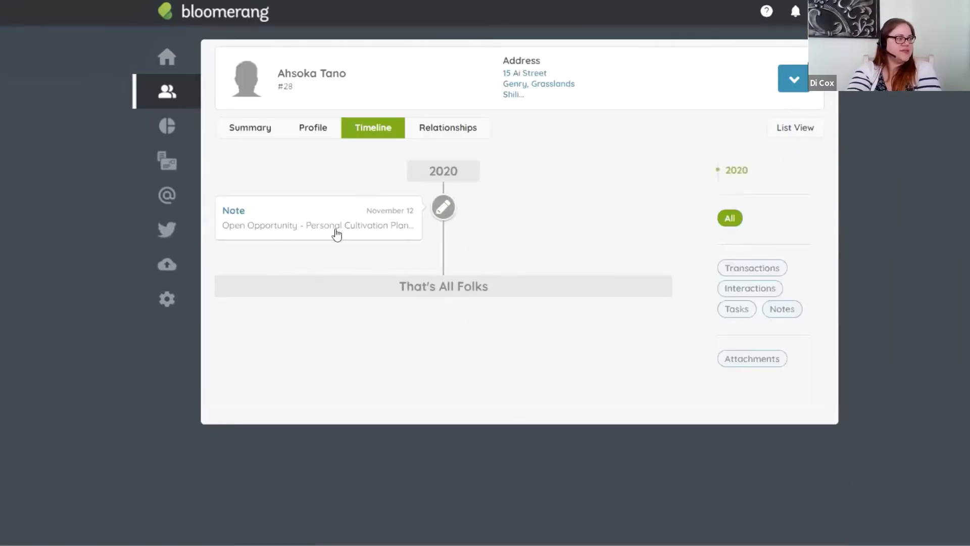
- Change the saved cultivation plan note's date to 11/12/2021, save it, and show the timeline entries from future years
{"action": "left_click", "coordinate": [373, 217]}
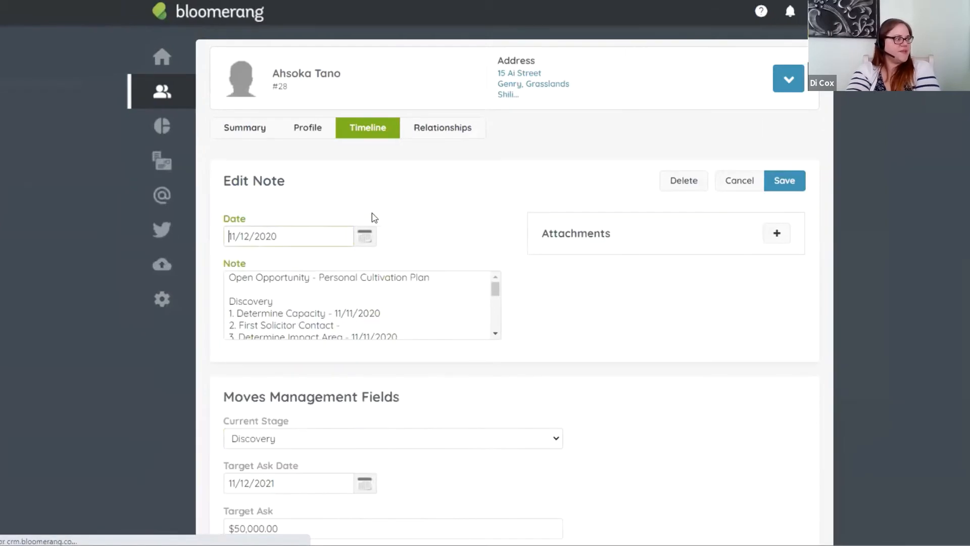
{"action": "left_click", "coordinate": [277, 234]}
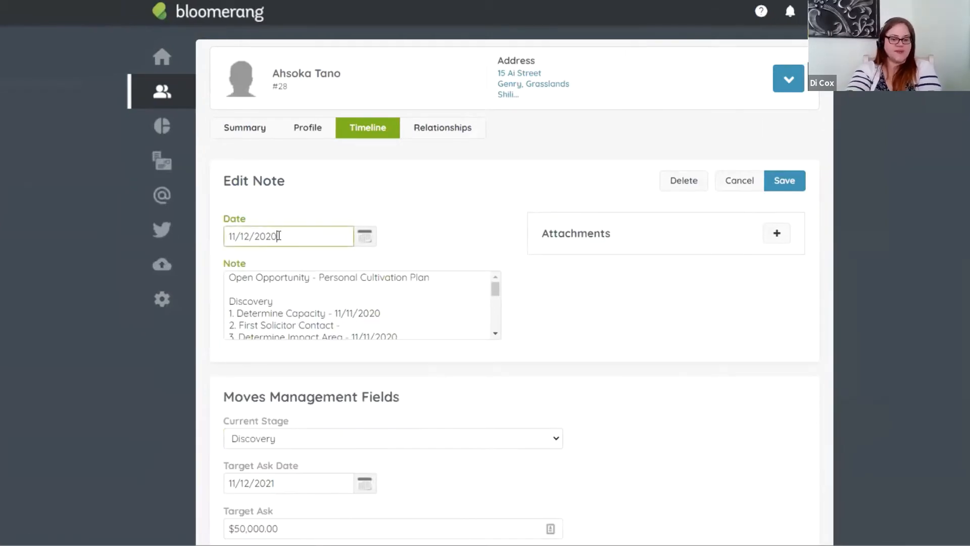
{"action": "key", "text": "BackSpace"}
{"action": "type", "text": "1"}
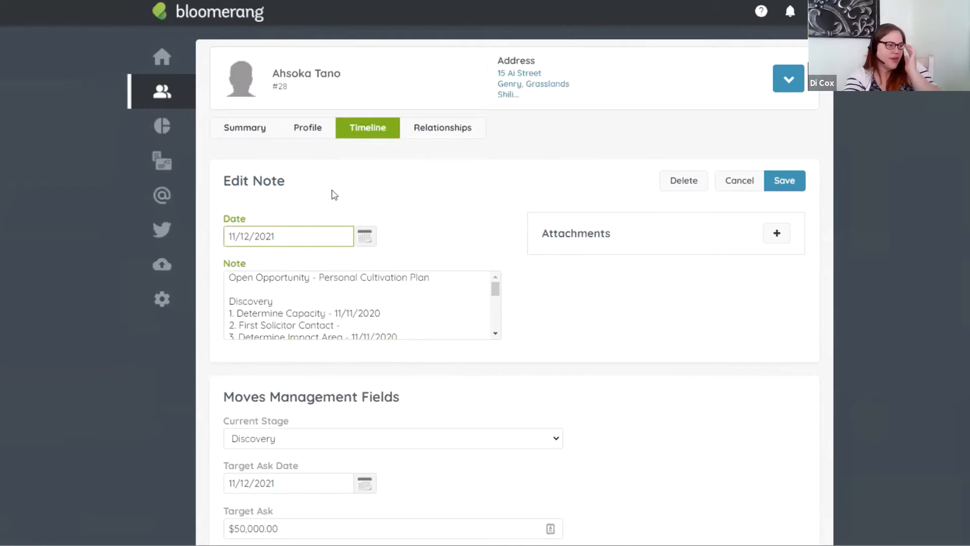
{"action": "left_click", "coordinate": [786, 180]}
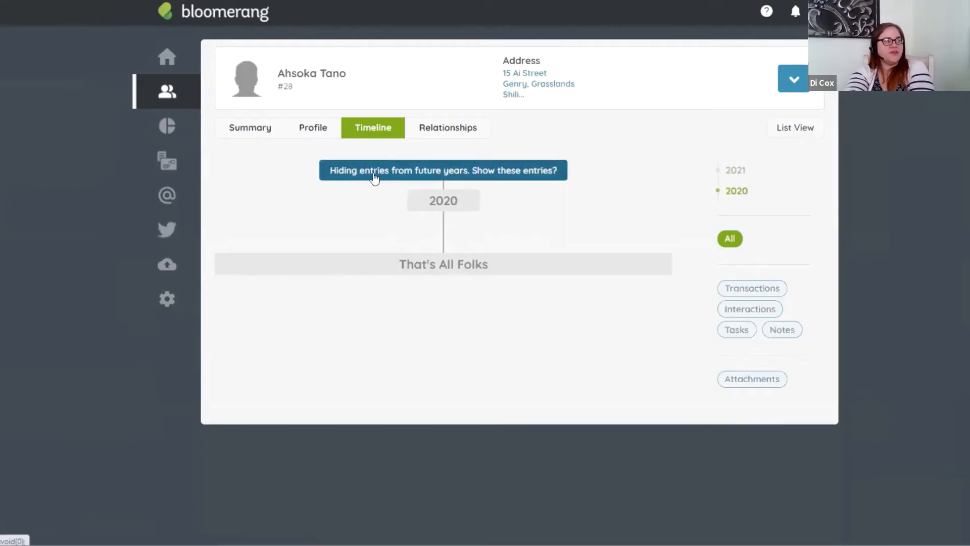
{"action": "left_click", "coordinate": [452, 176]}
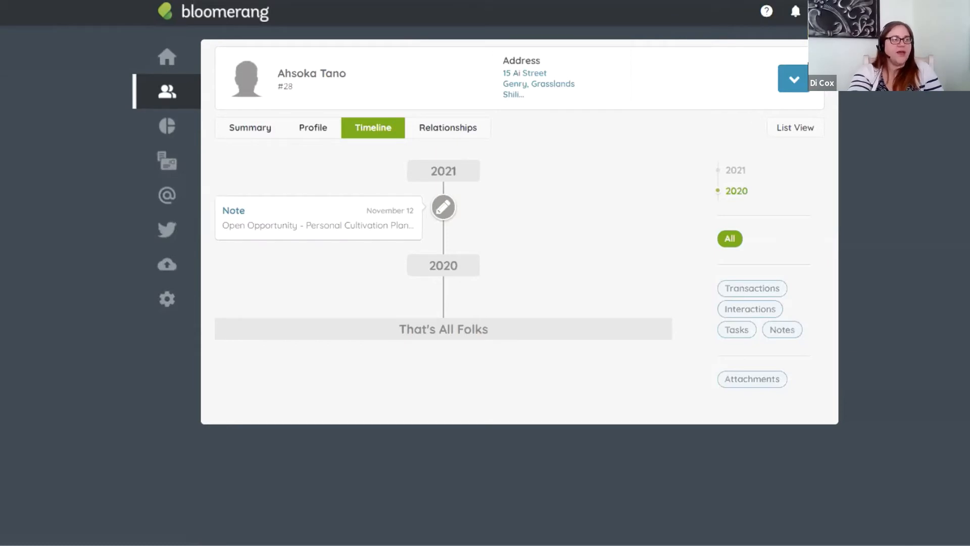
- Create a new pledge for the constituent and set its date to 11/12/2021
{"action": "left_click", "coordinate": [801, 86]}
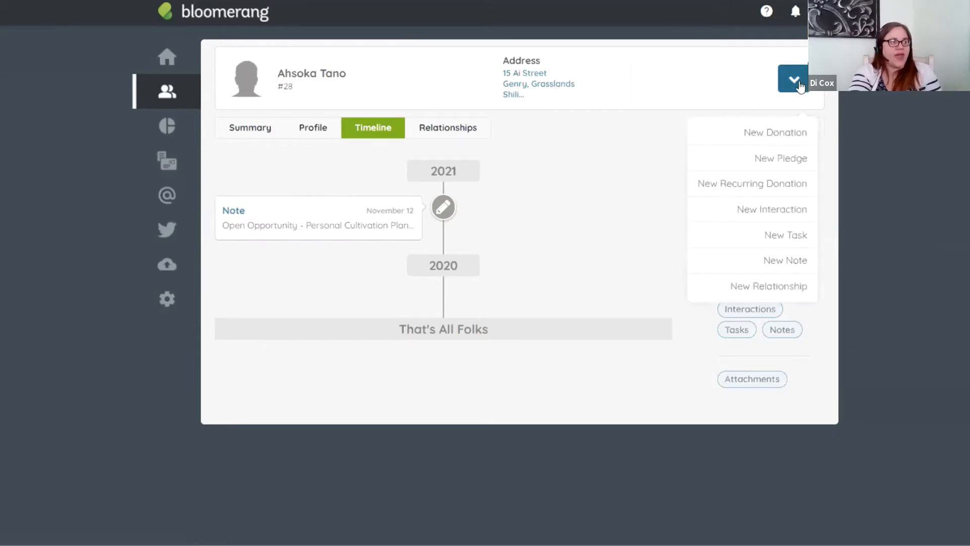
{"action": "left_click", "coordinate": [783, 158]}
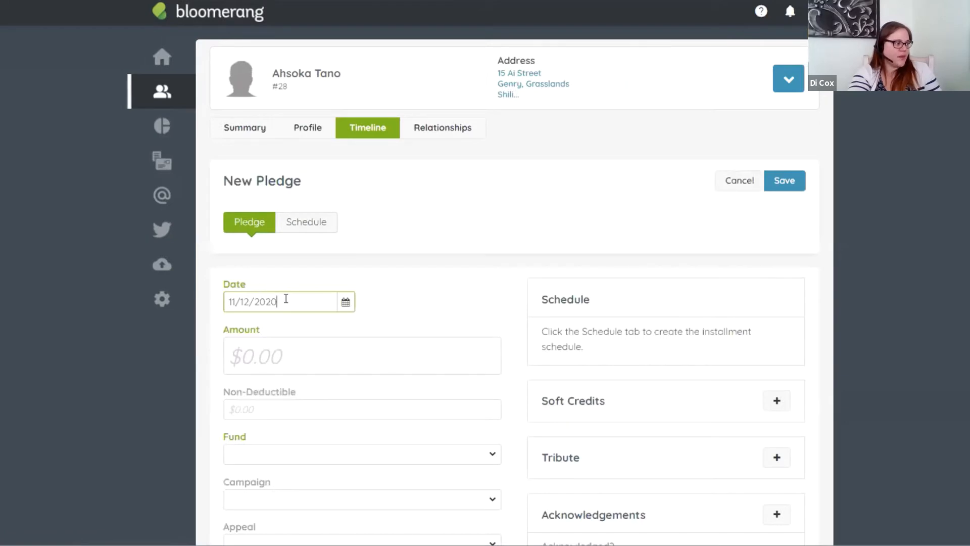
{"action": "left_click", "coordinate": [284, 298]}
{"action": "key", "text": "BackSpace"}
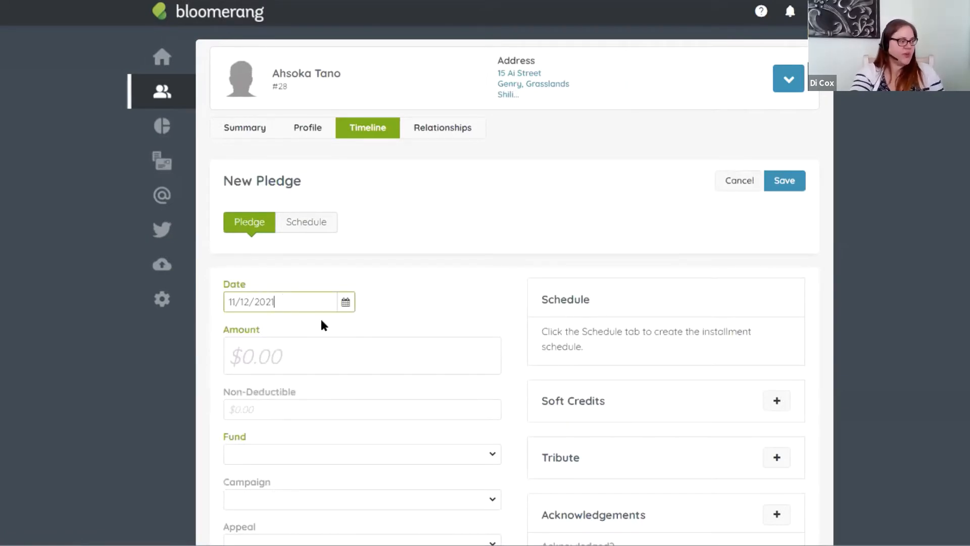
{"action": "left_click", "coordinate": [386, 305]}
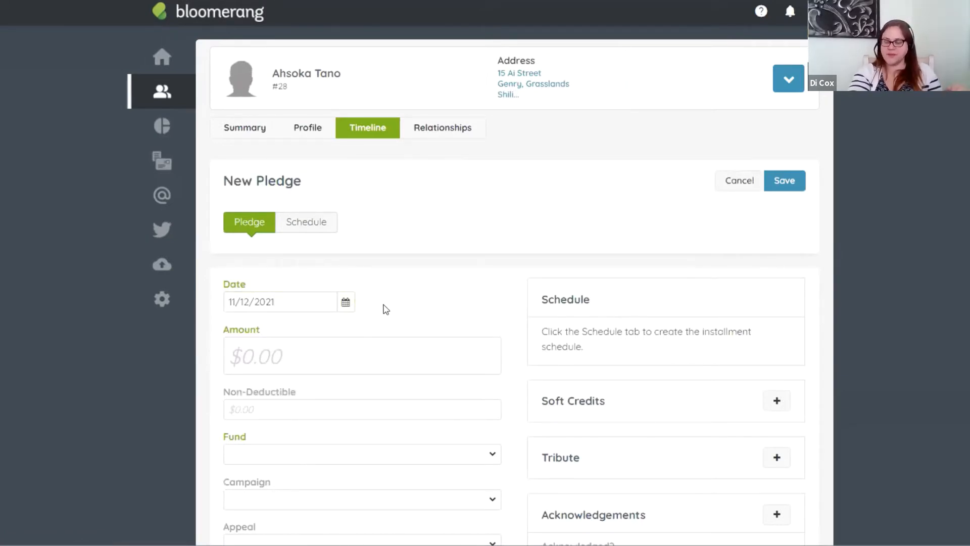
- Set the pledge amount to 50,000.00 and its Fund to Outer Rim Planets Outreach
{"action": "scroll", "coordinate": [383, 310], "scroll_direction": "down", "scroll_amount": 1}
{"action": "left_click", "coordinate": [271, 300]}
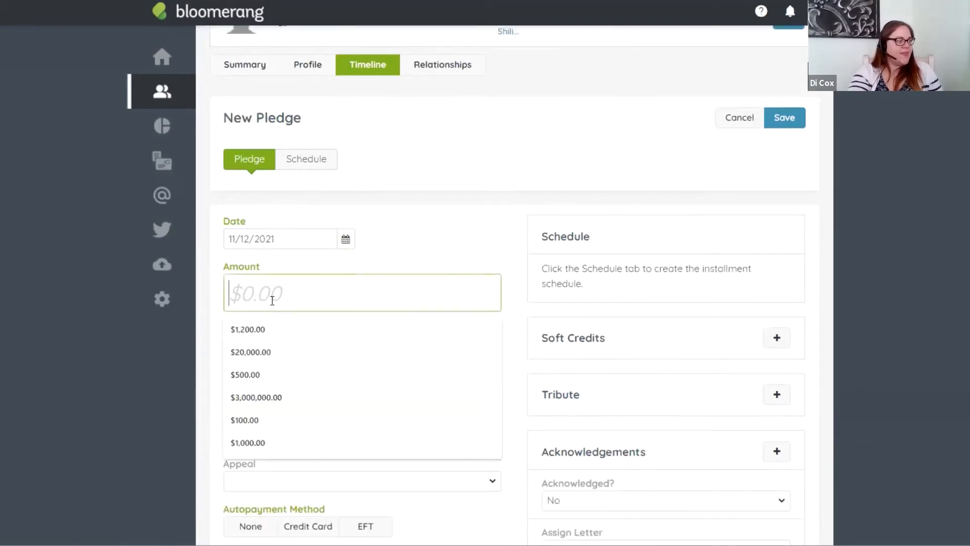
{"action": "type", "text": "50,00"}
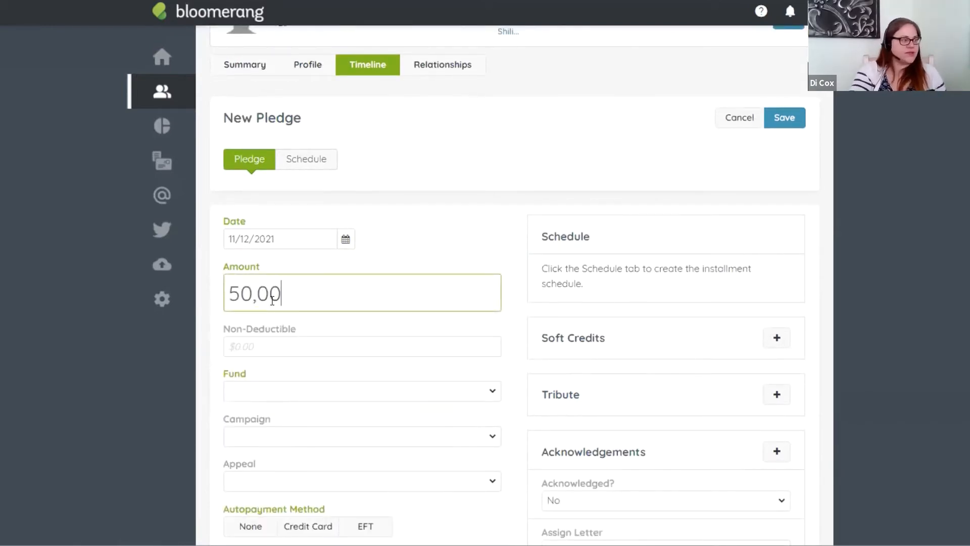
{"action": "type", "text": "0.00"}
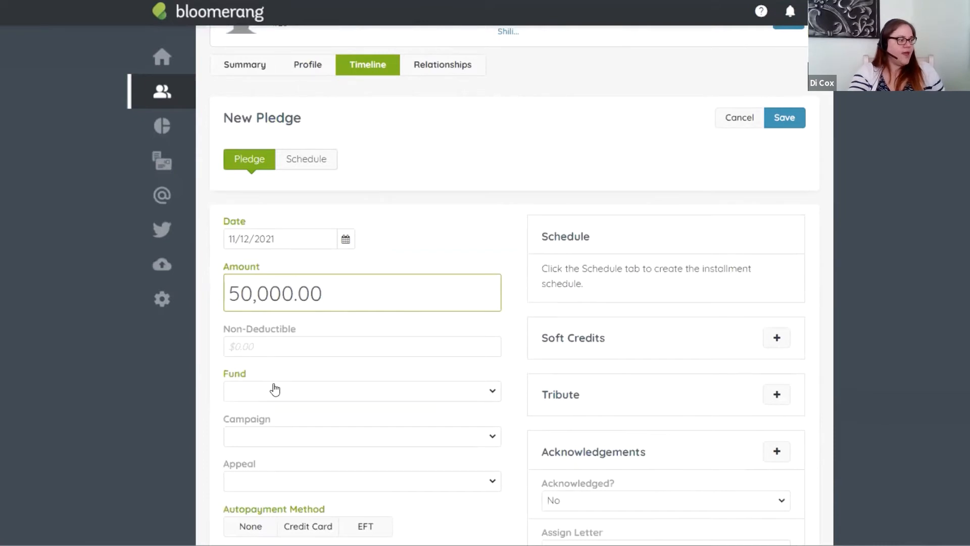
{"action": "left_click", "coordinate": [274, 389]}
{"action": "scroll", "coordinate": [303, 404], "scroll_direction": "down", "scroll_amount": 2}
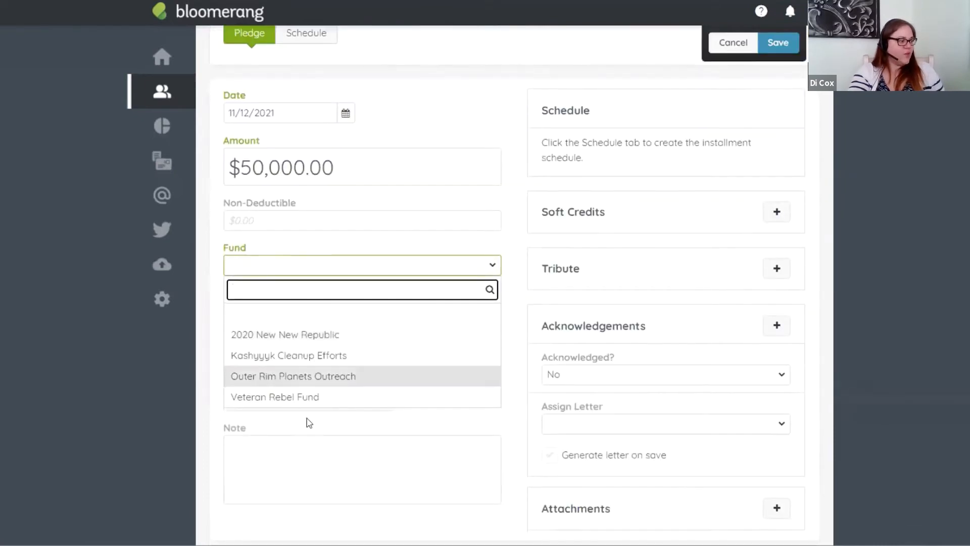
{"action": "left_click", "coordinate": [297, 384]}
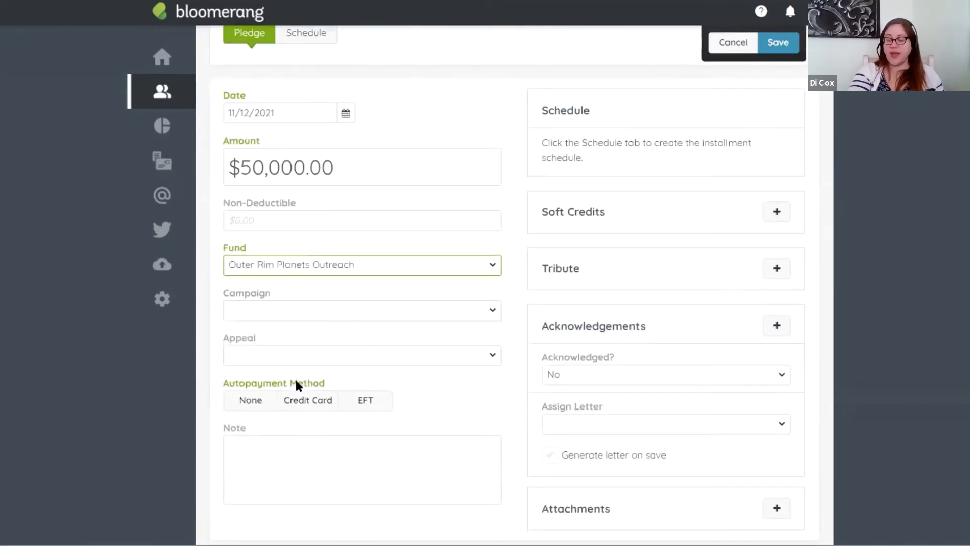
- Leave the pledge's Campaign blank, choose Major Gift Ask as the Appeal and None as the Autopayment Method
{"action": "left_click", "coordinate": [305, 313]}
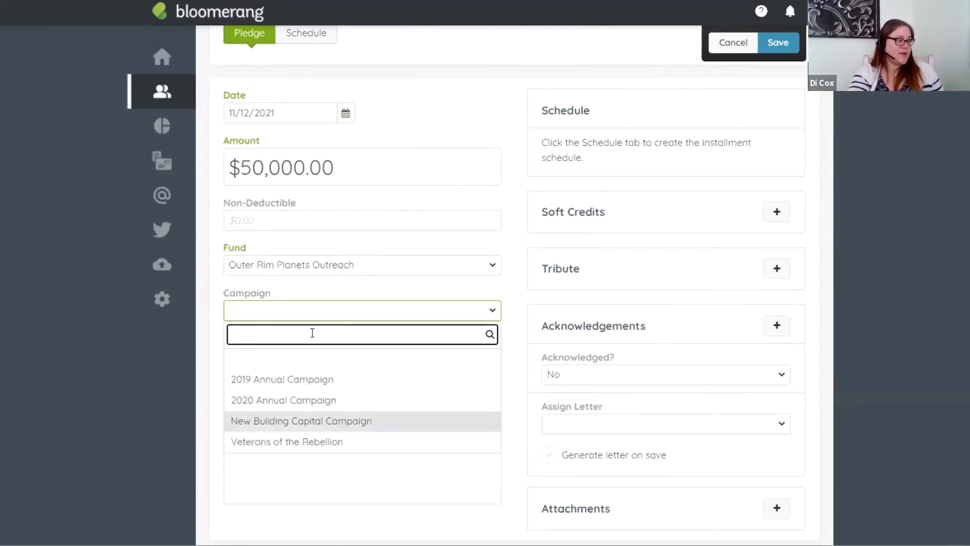
{"action": "left_click", "coordinate": [329, 291]}
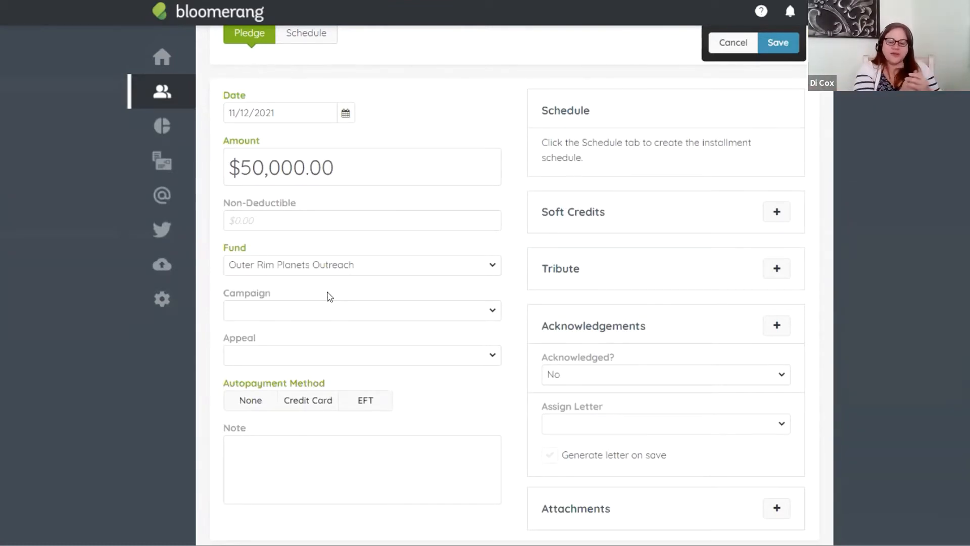
{"action": "left_click", "coordinate": [304, 356]}
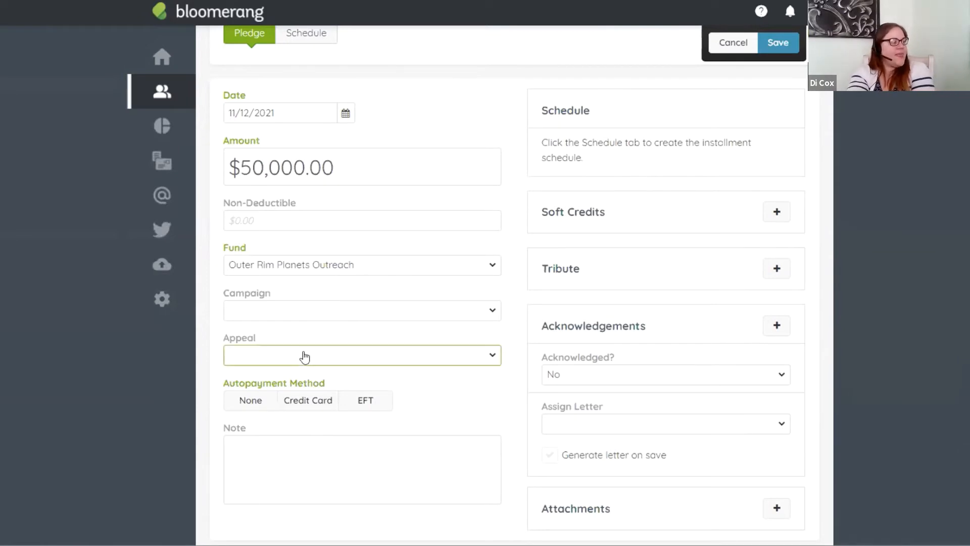
{"action": "left_click", "coordinate": [288, 471]}
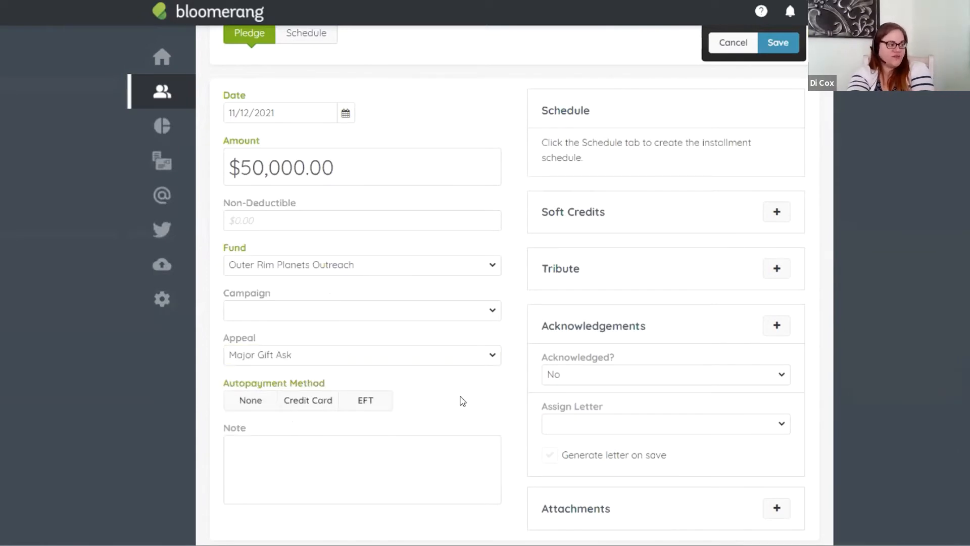
{"action": "left_click", "coordinate": [243, 407]}
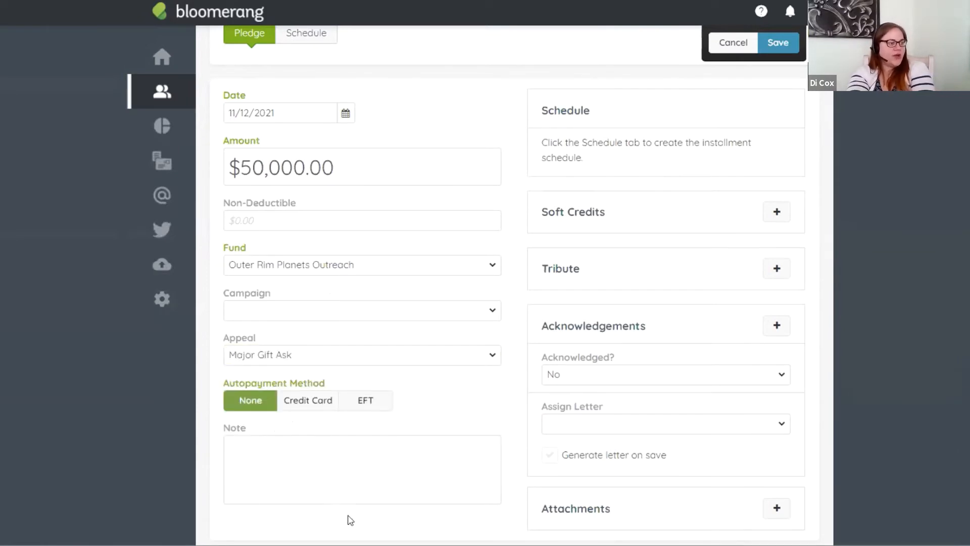
- In the pledge's Prospect Management fields, set Opportunity to Open and assign the same solicitor as in the note
{"action": "scroll", "coordinate": [497, 419], "scroll_direction": "down", "scroll_amount": 1}
{"action": "scroll", "coordinate": [491, 406], "scroll_direction": "down", "scroll_amount": 3}
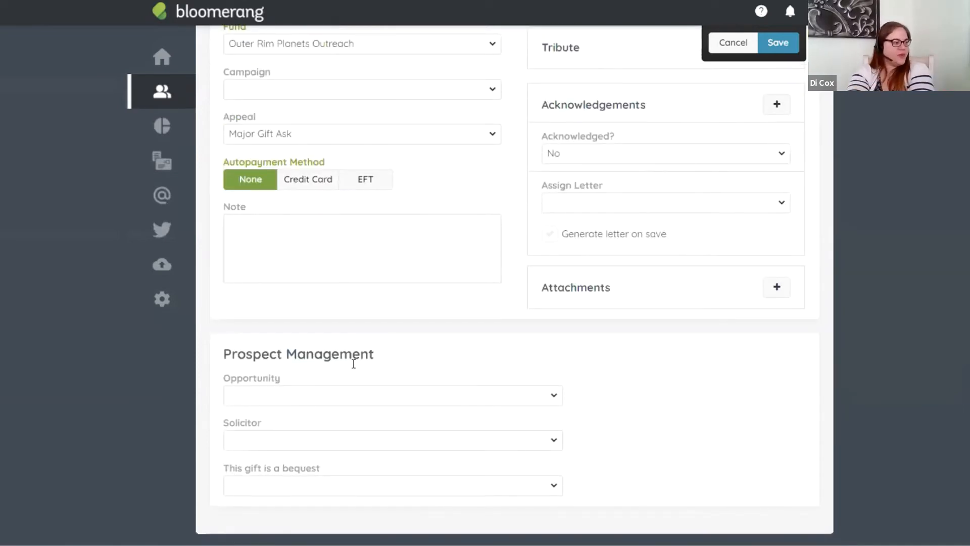
{"action": "left_click", "coordinate": [310, 399]}
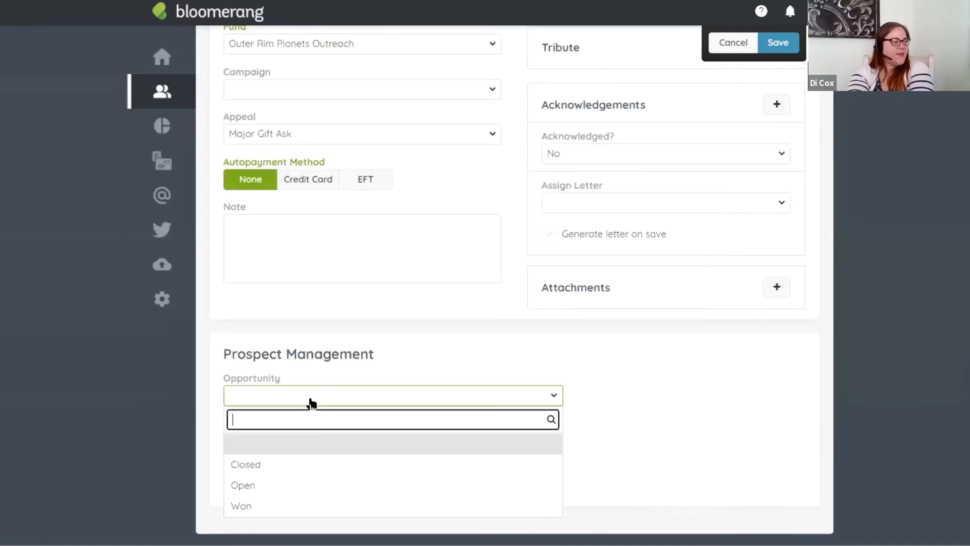
{"action": "left_click", "coordinate": [290, 488]}
{"action": "left_click", "coordinate": [264, 444]}
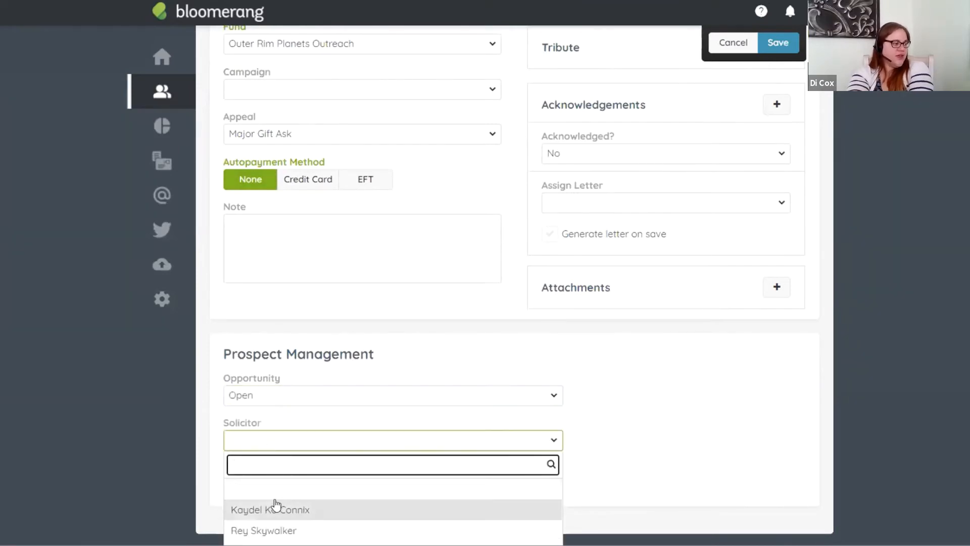
{"action": "scroll", "coordinate": [283, 508], "scroll_direction": "down", "scroll_amount": 1}
{"action": "left_click", "coordinate": [303, 535]}
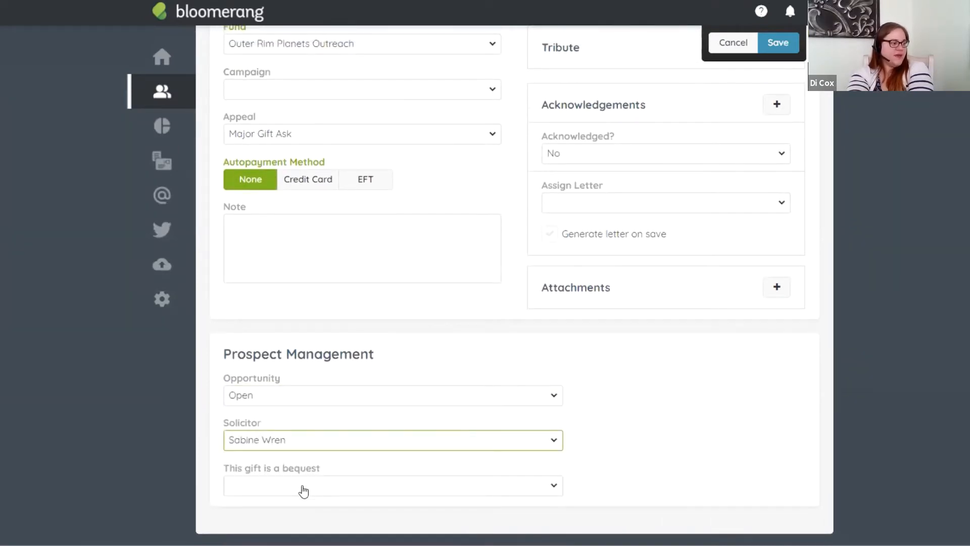
{"action": "left_click", "coordinate": [273, 487]}
{"action": "scroll", "coordinate": [274, 489], "scroll_direction": "down", "scroll_amount": 1}
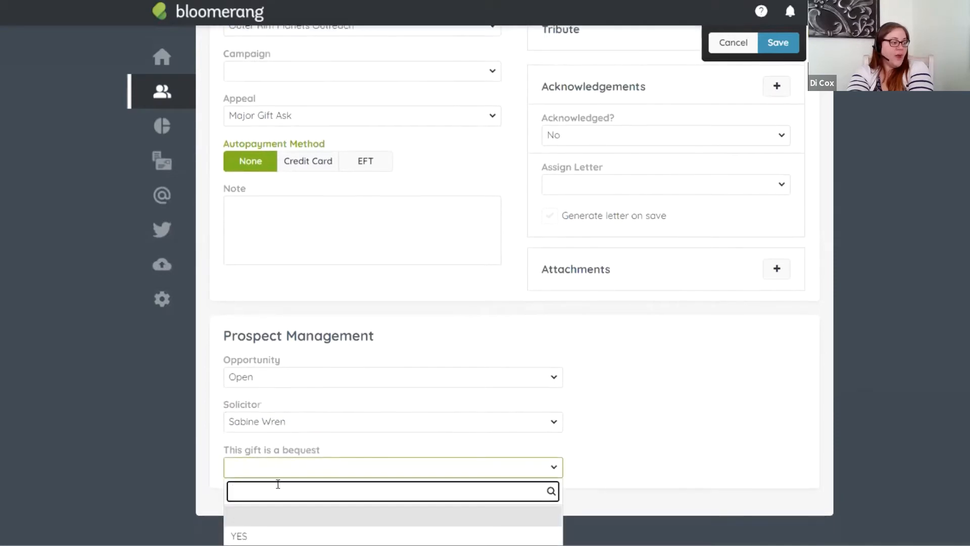
{"action": "left_click", "coordinate": [615, 464]}
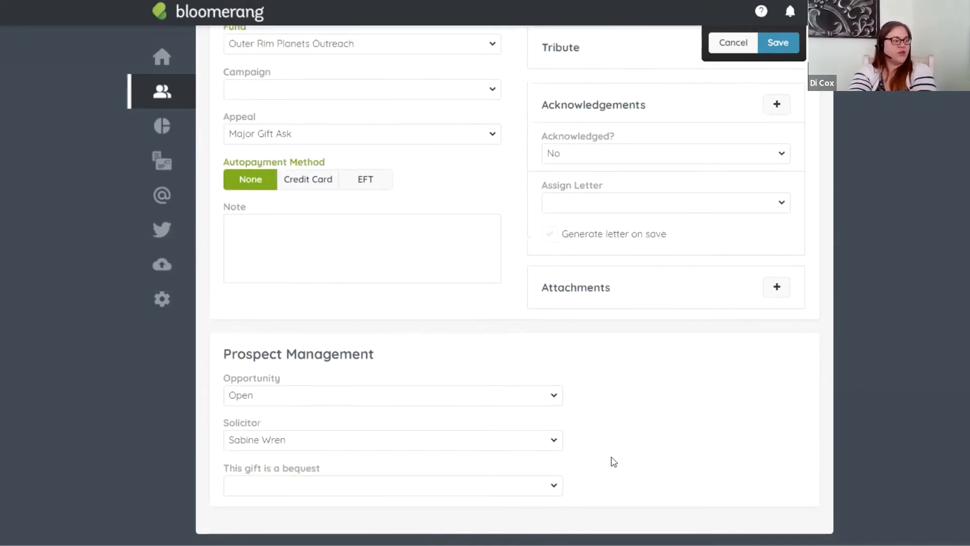
- In the pledge's installment schedule, set the First Installment Date to 11/12/2021 and the Frequency to Custom
{"action": "scroll", "coordinate": [612, 462], "scroll_direction": "up", "scroll_amount": 5}
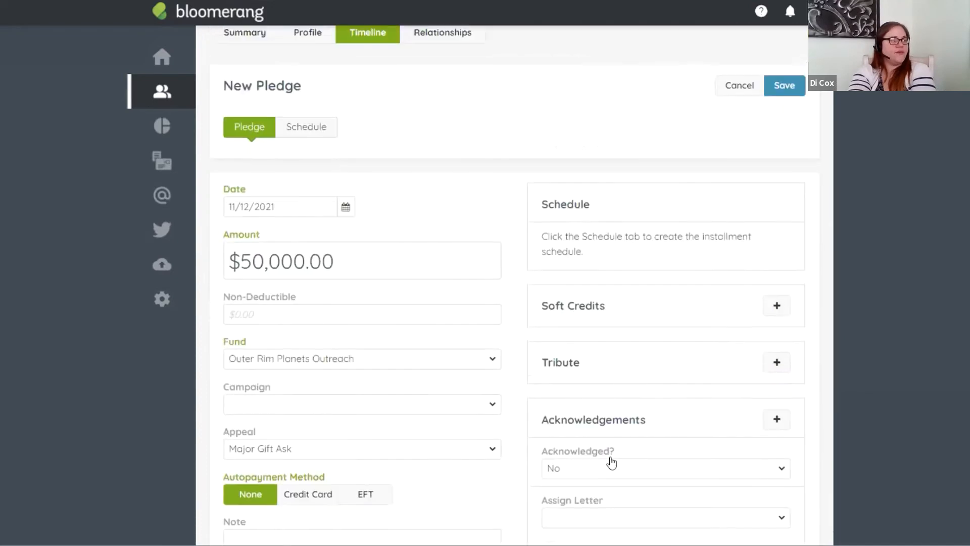
{"action": "left_click", "coordinate": [306, 128]}
{"action": "scroll", "coordinate": [421, 337], "scroll_direction": "up", "scroll_amount": 2}
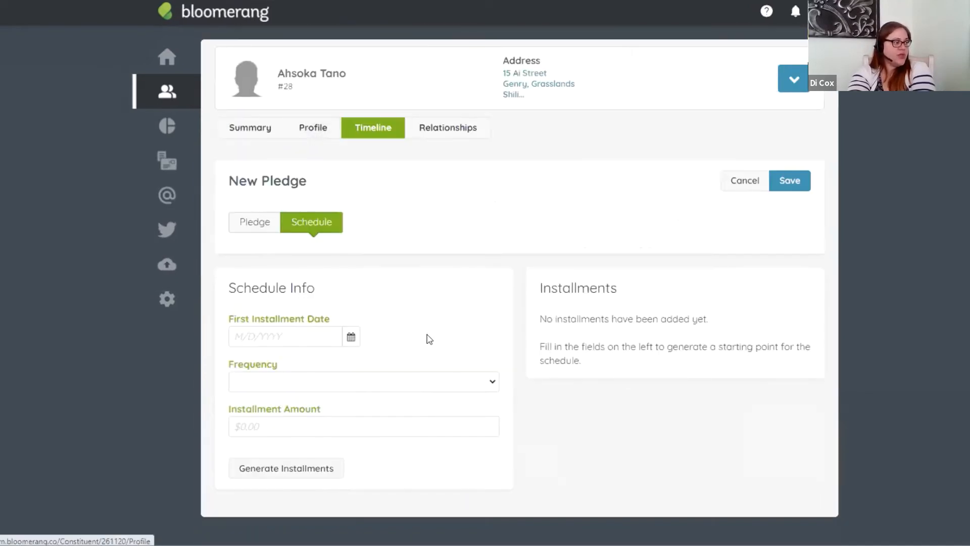
{"action": "left_click", "coordinate": [272, 336]}
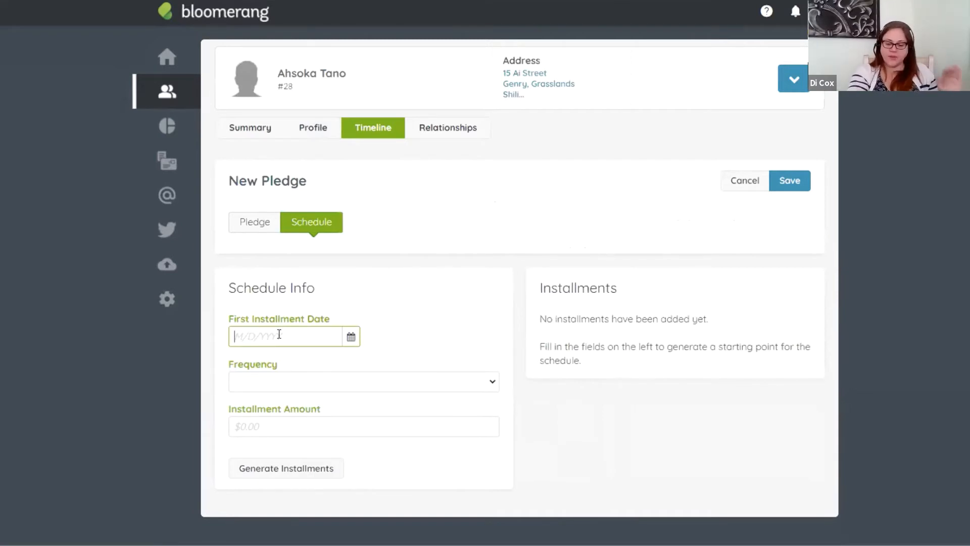
{"action": "type", "text": "11"}
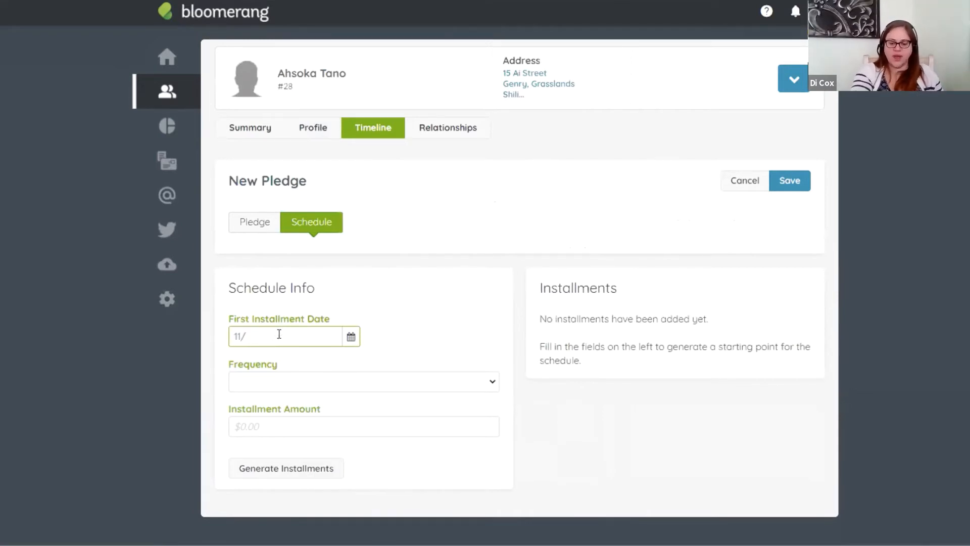
{"action": "type", "text": "/12/"}
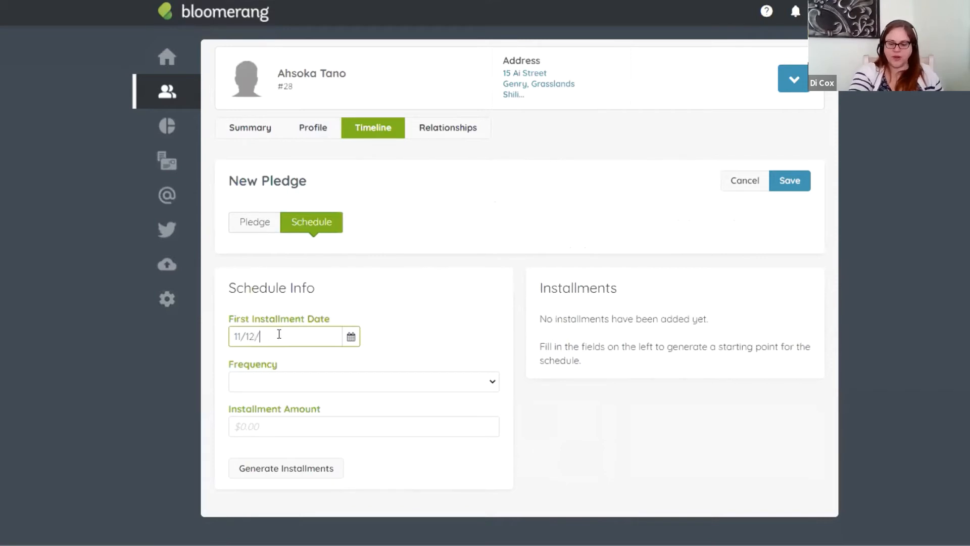
{"action": "type", "text": "2021"}
{"action": "left_click", "coordinate": [277, 381]}
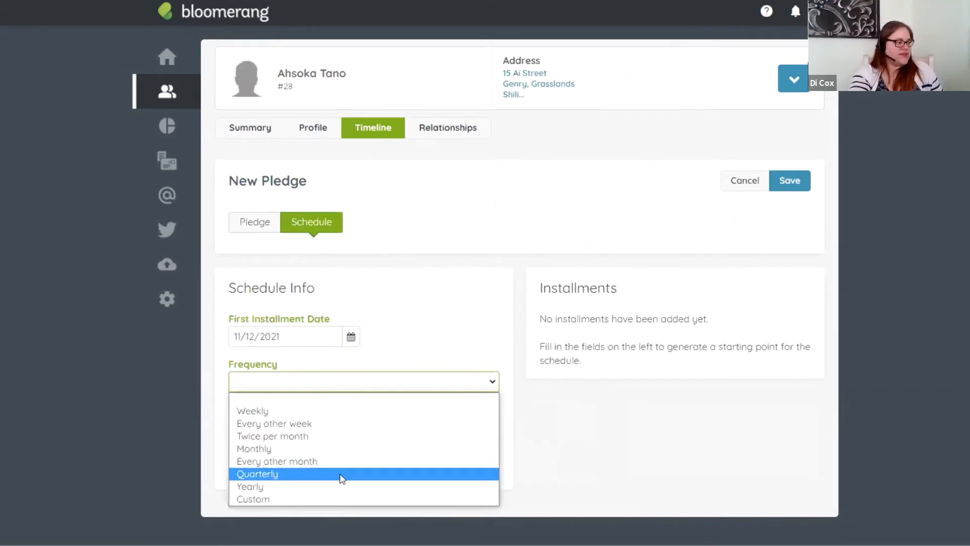
{"action": "left_click", "coordinate": [359, 498]}
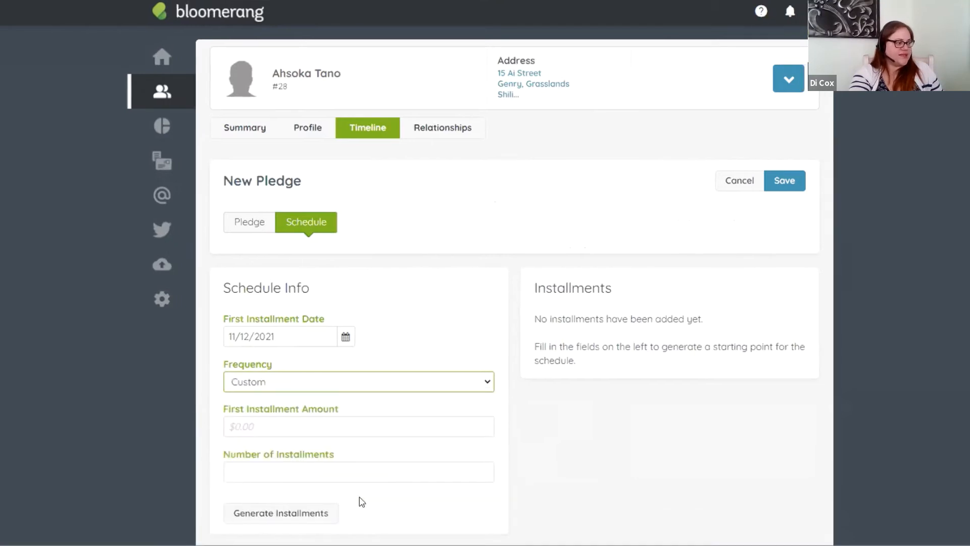
- Set the First Installment Amount to $50,000.00 and the Number of Installments to 1
{"action": "left_click", "coordinate": [272, 423]}
{"action": "type", "text": "50"}
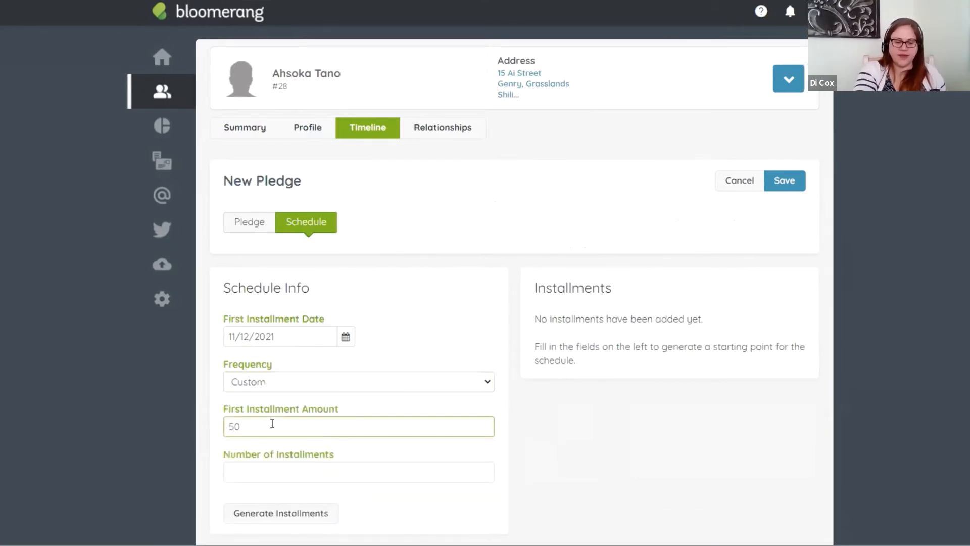
{"action": "type", "text": ",000"}
{"action": "key", "text": "Tab"}
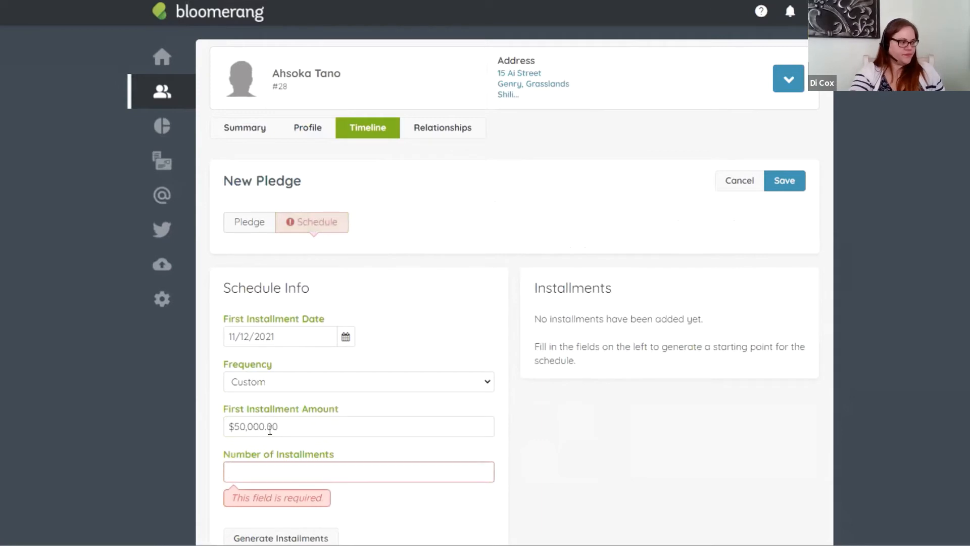
{"action": "left_click", "coordinate": [279, 479]}
{"action": "type", "text": "1"}
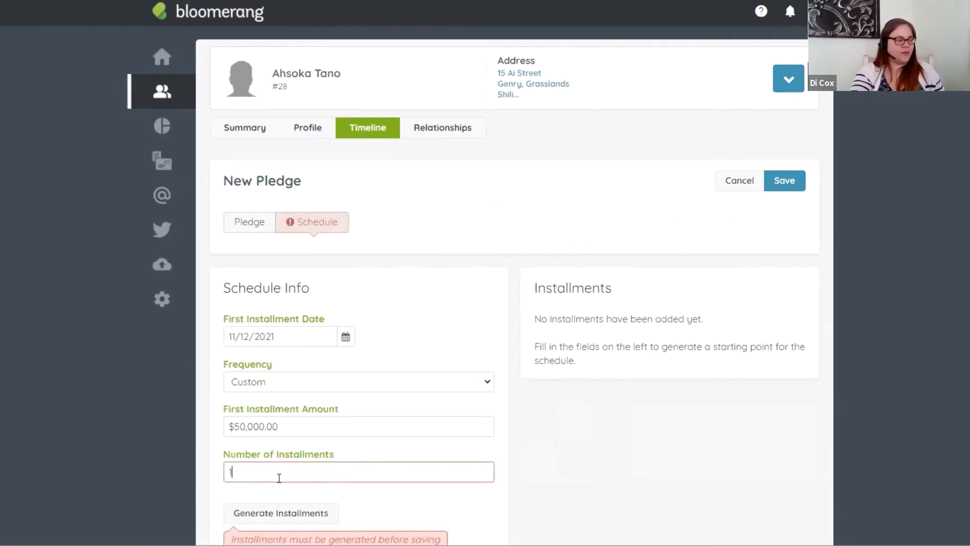
- Generate the installments from the schedule info and save the pledge
{"action": "left_click", "coordinate": [616, 458]}
{"action": "scroll", "coordinate": [605, 458], "scroll_direction": "down", "scroll_amount": 1}
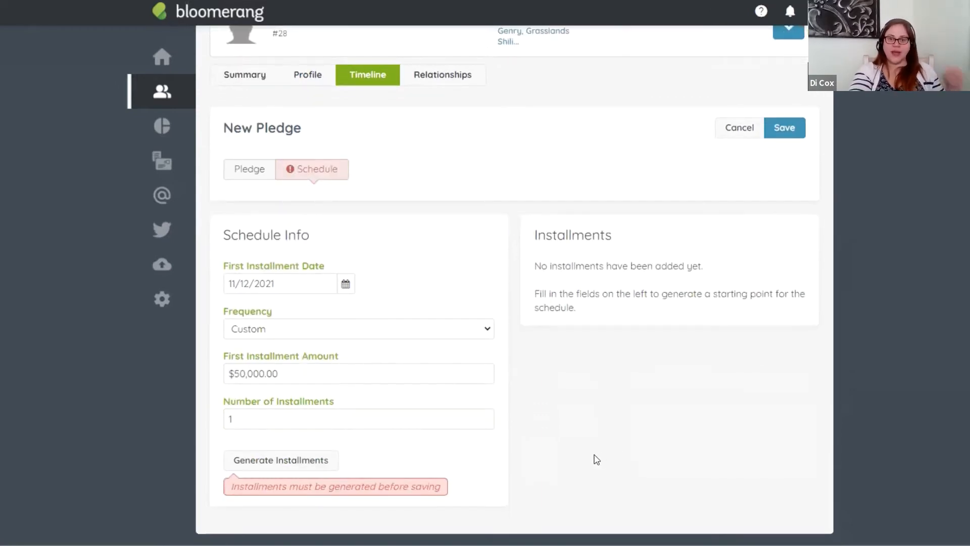
{"action": "left_click", "coordinate": [246, 466]}
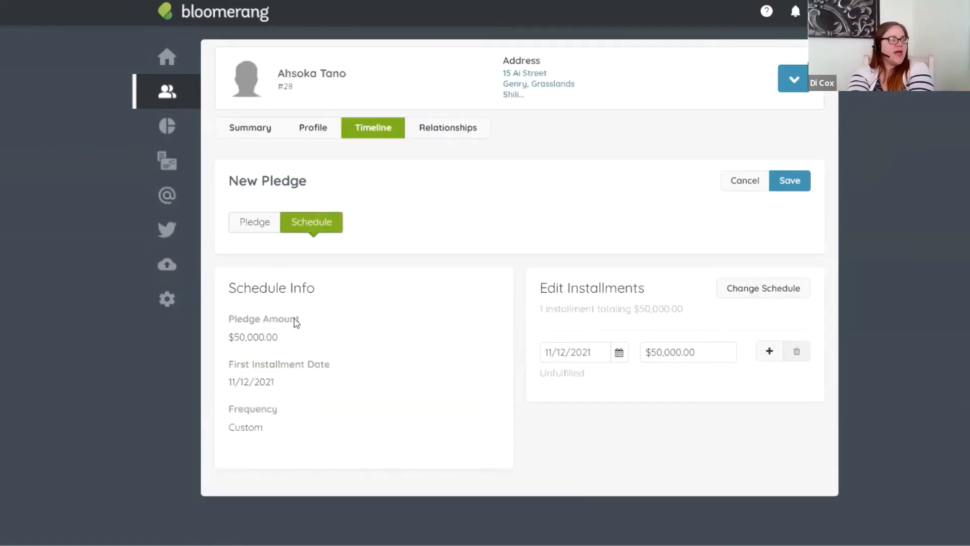
{"action": "left_click", "coordinate": [791, 188]}
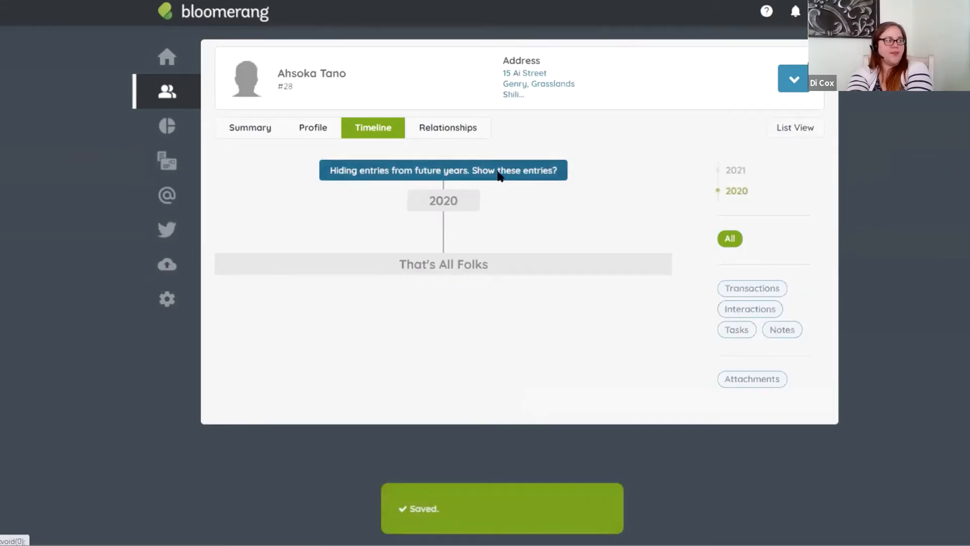
- Show the timeline's future-year entries and check the First Solicitor Contact line in the cultivation plan note, then close it without saving
{"action": "left_click", "coordinate": [498, 170]}
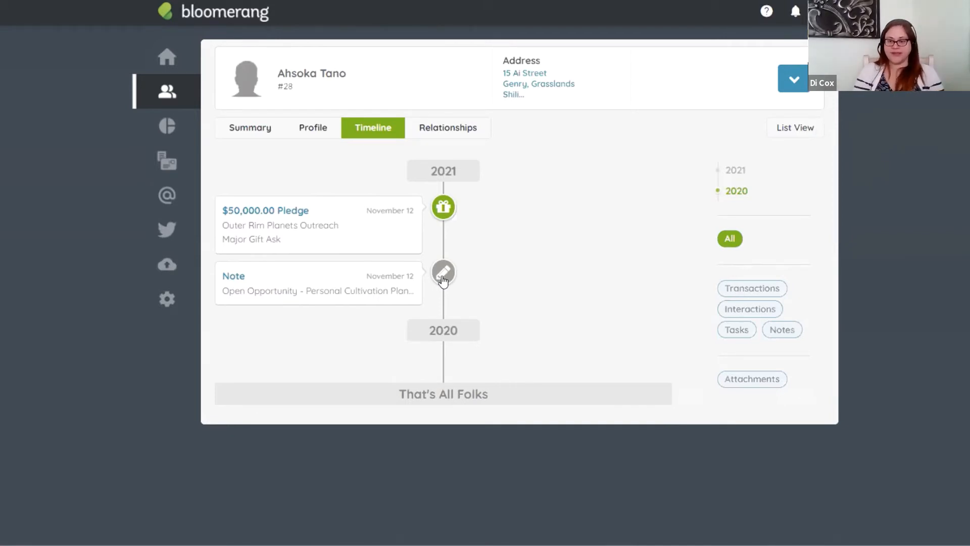
{"action": "left_click", "coordinate": [341, 284]}
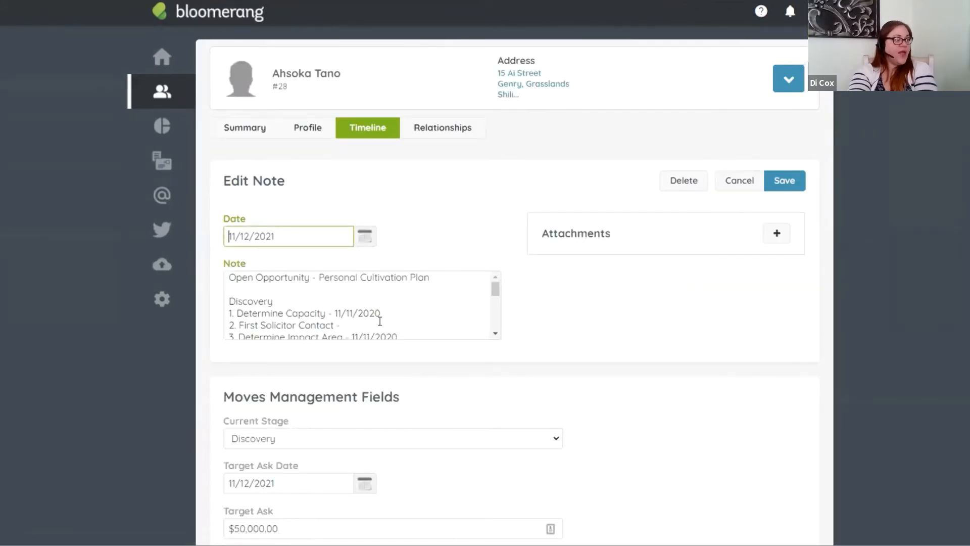
{"action": "left_click", "coordinate": [350, 326]}
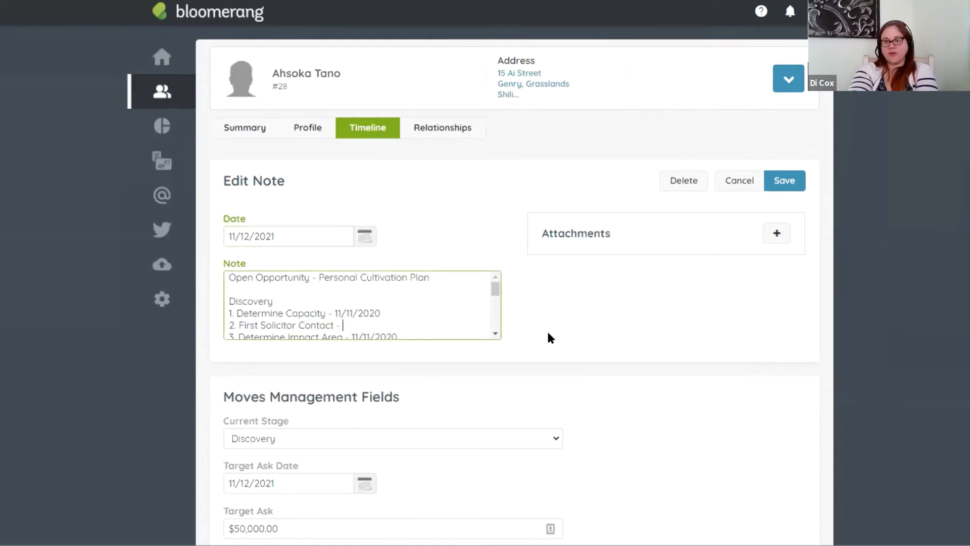
{"action": "left_click", "coordinate": [731, 180]}
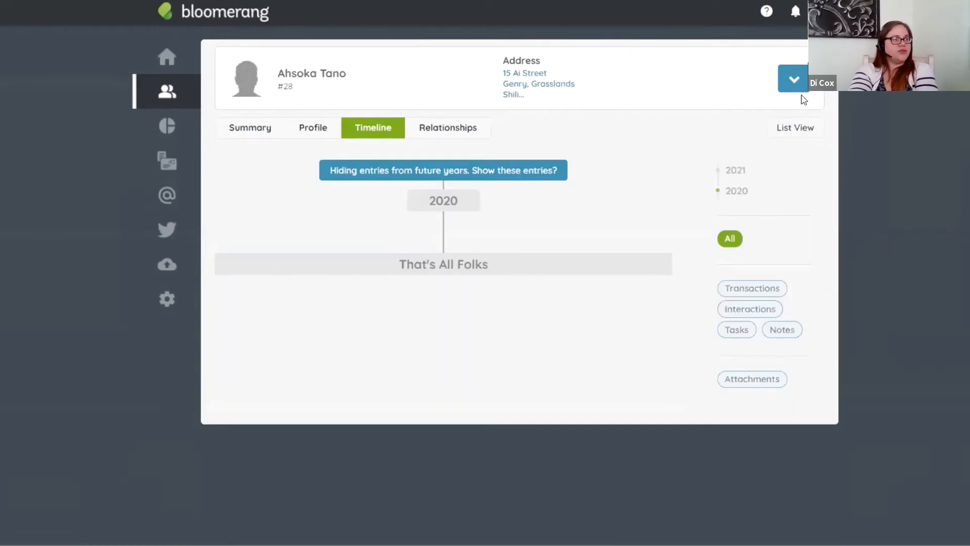
- Create a new task for the constituent and assign it to the academy e-mail user account
{"action": "left_click", "coordinate": [794, 84]}
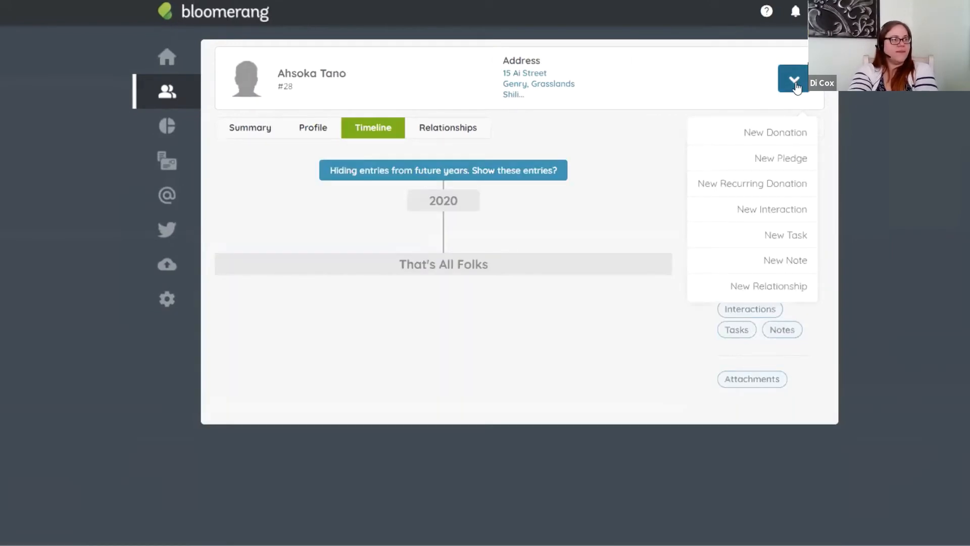
{"action": "left_click", "coordinate": [795, 234]}
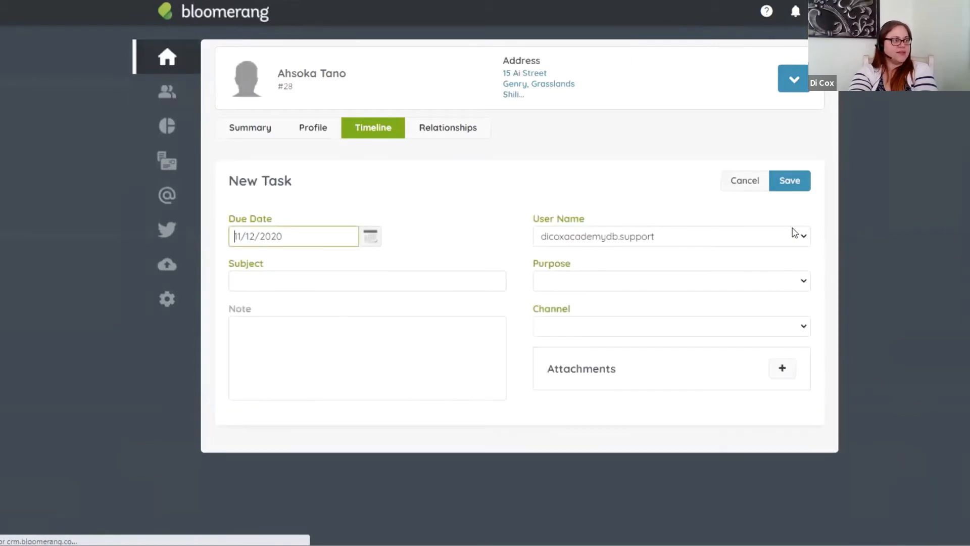
{"action": "left_click", "coordinate": [675, 237]}
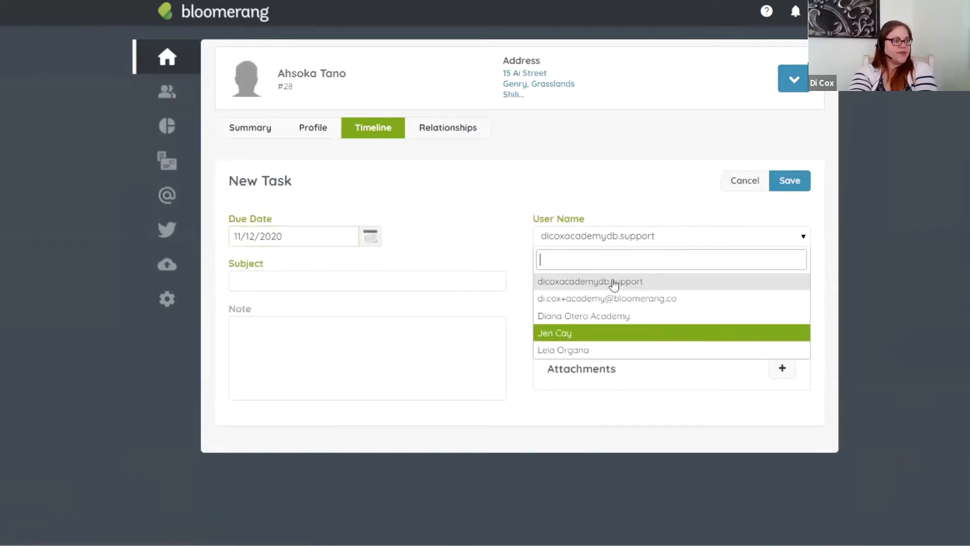
{"action": "left_click", "coordinate": [643, 297]}
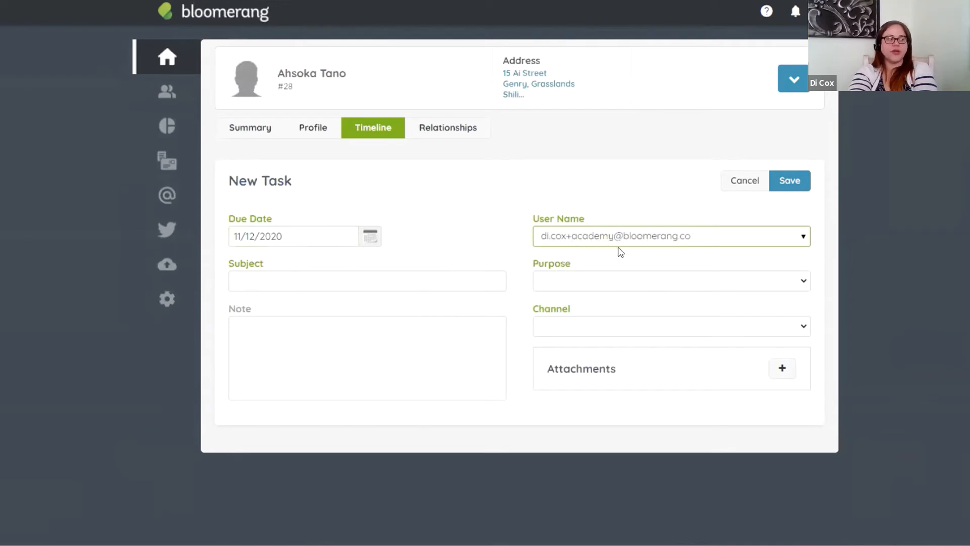
- Enter "Initial Solicitor Contac" as the task's Subject and set its Due Date to 11/15/2020
{"action": "left_click", "coordinate": [348, 278]}
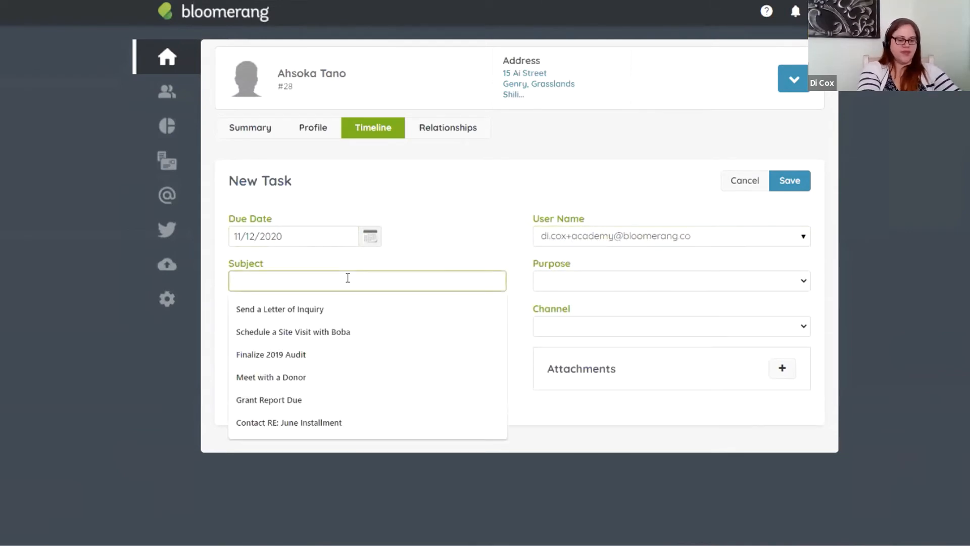
{"action": "type", "text": "Initial "}
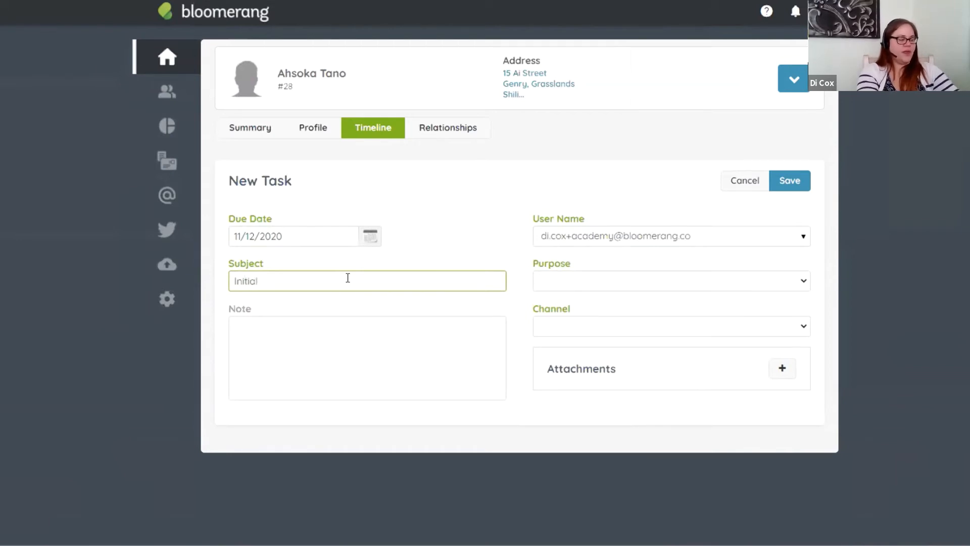
{"action": "type", "text": "Solicitor Cona"}
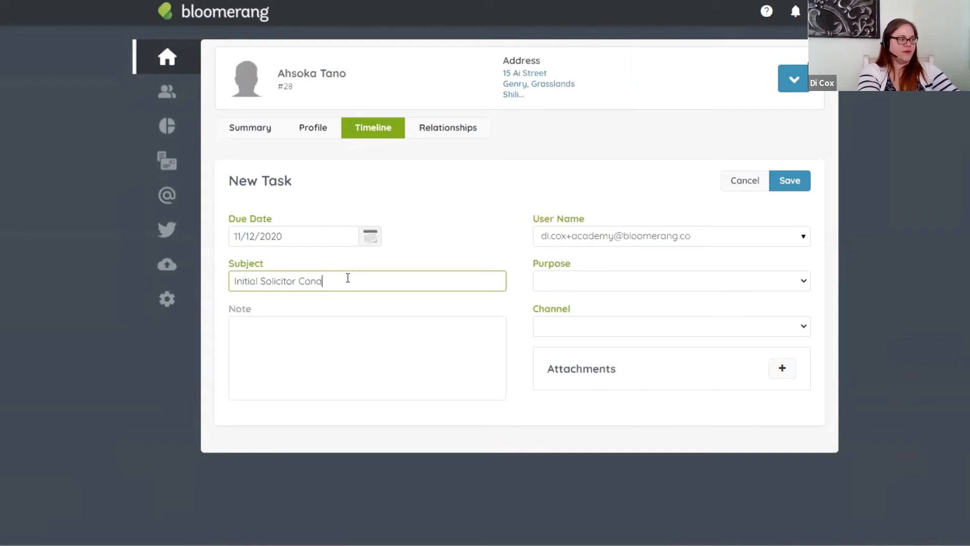
{"action": "key", "text": "BackSpace"}
{"action": "type", "text": "tac"}
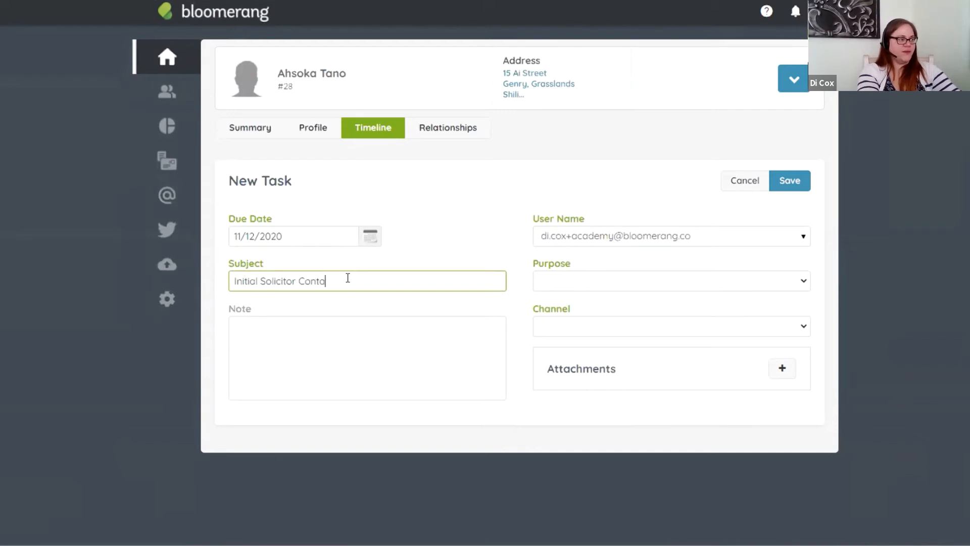
{"action": "left_click", "coordinate": [253, 233]}
{"action": "double_click", "coordinate": [254, 234]}
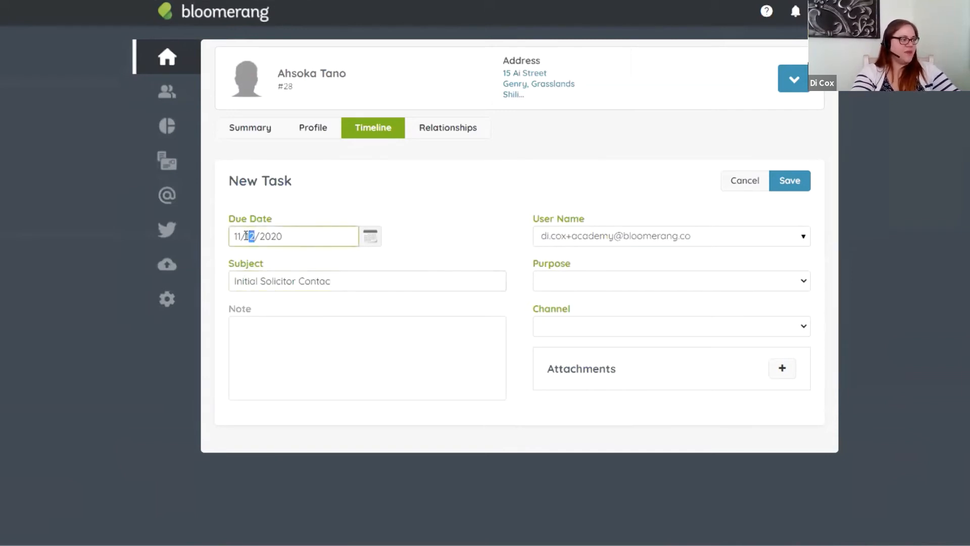
{"action": "type", "text": "15"}
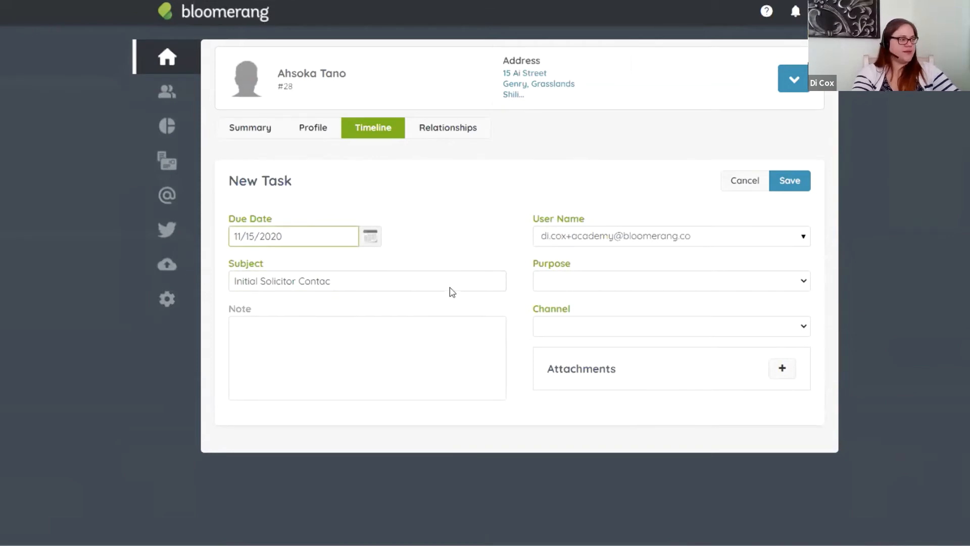
{"action": "left_click", "coordinate": [420, 257]}
- Set the task's Purpose to Impact/Cultivation and its Channel to Phone, and save the task
{"action": "left_click", "coordinate": [573, 279]}
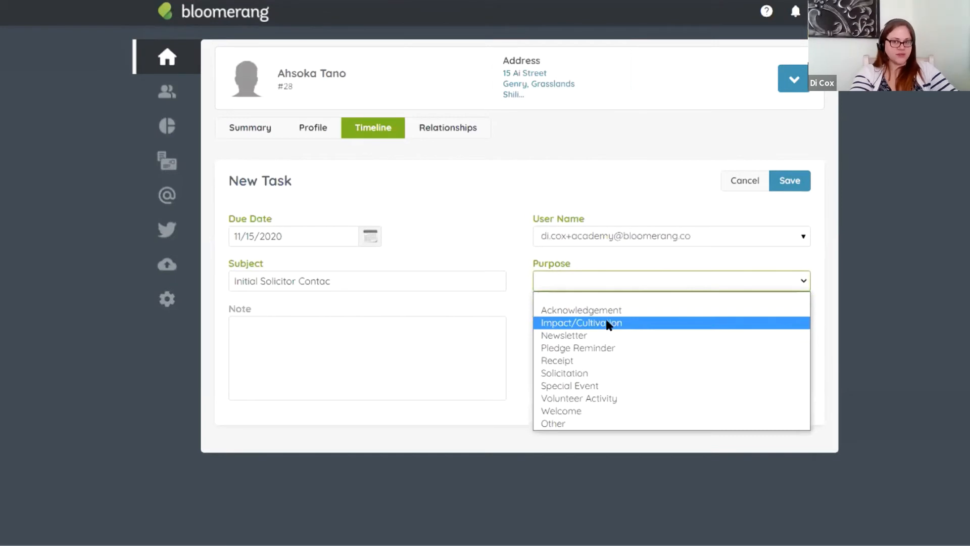
{"action": "left_click", "coordinate": [609, 323]}
{"action": "left_click", "coordinate": [619, 329]}
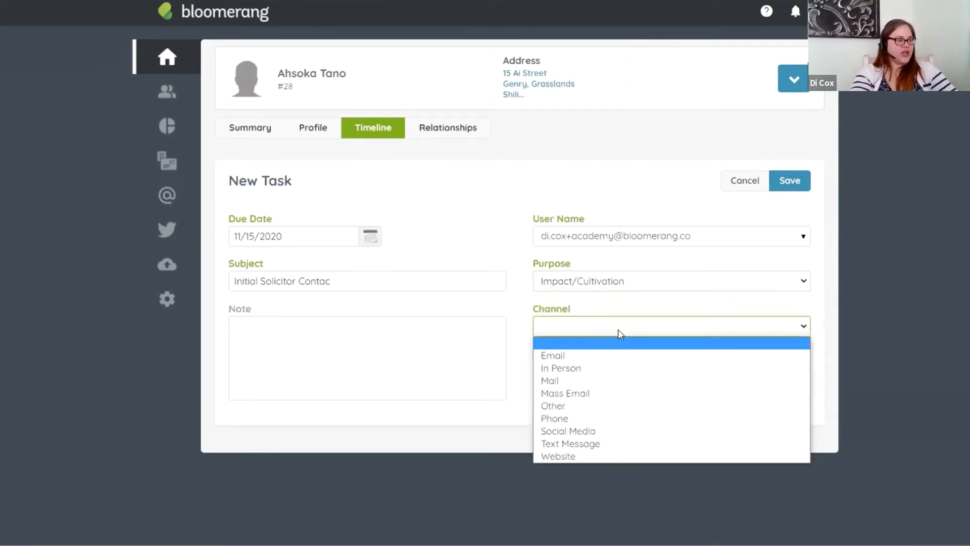
{"action": "left_click", "coordinate": [626, 417]}
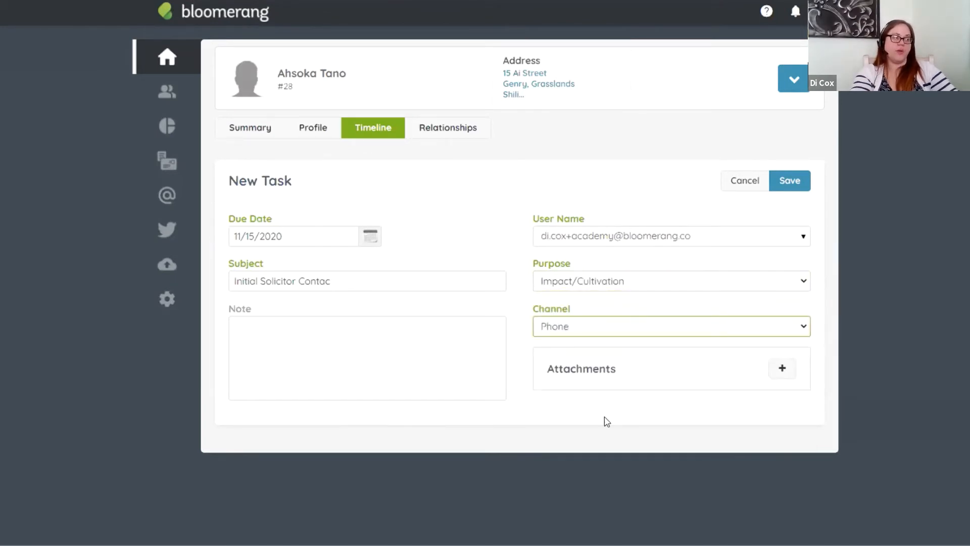
{"action": "left_click", "coordinate": [788, 181]}
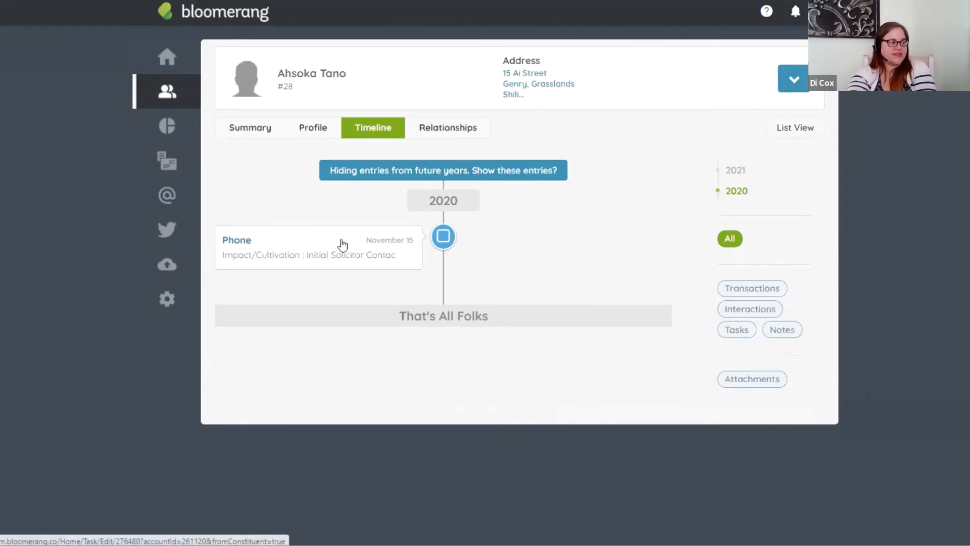
- Reopen the November 15 phone task from the timeline and correct its Subject to "Initial Solicitor Contact"
{"action": "left_click", "coordinate": [311, 255]}
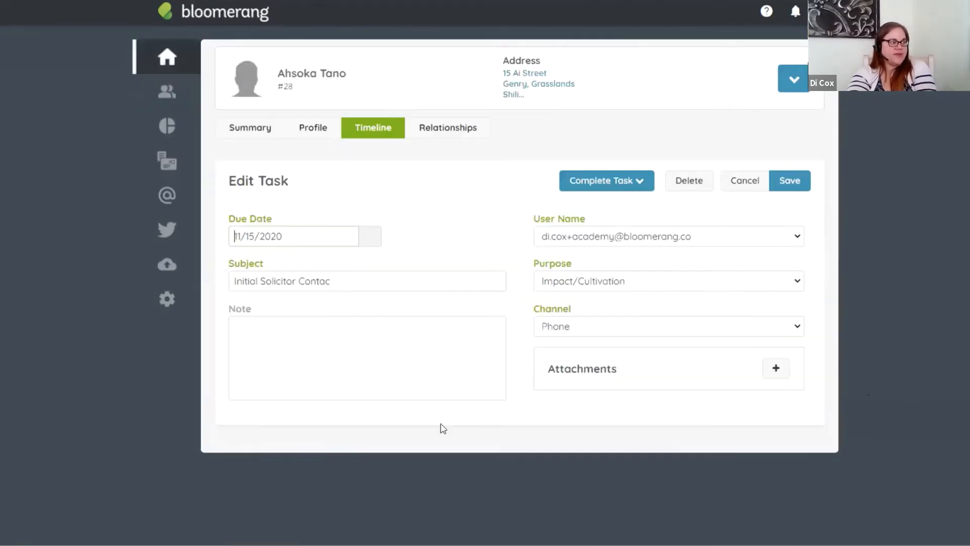
{"action": "left_click", "coordinate": [373, 277]}
{"action": "type", "text": "t"}
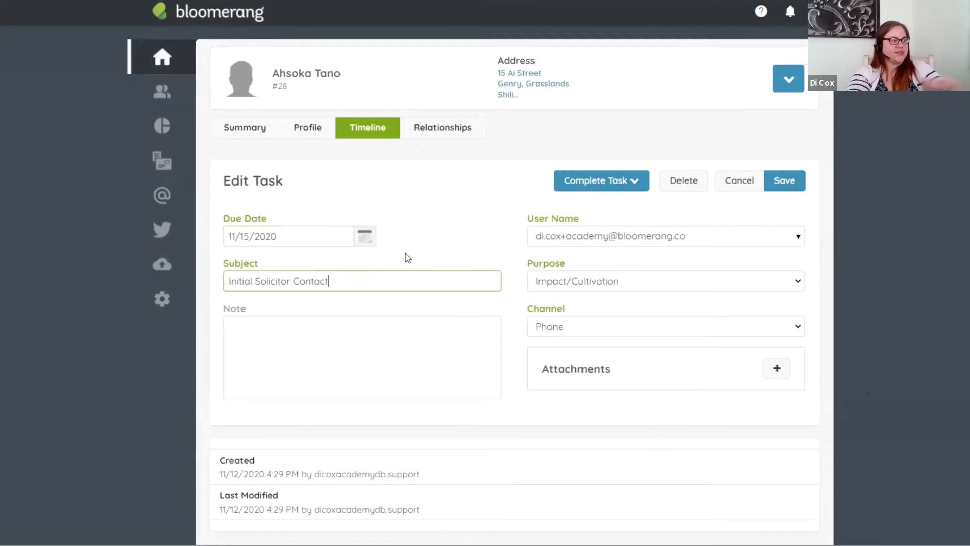
{"action": "left_click", "coordinate": [422, 235]}
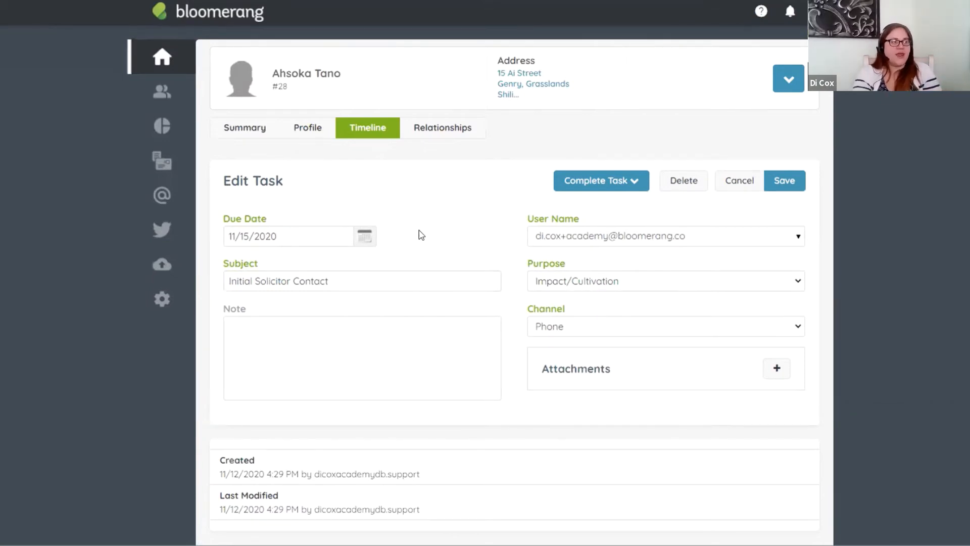
- Complete the Initial Solicitor Contact task by saving it as an interaction with a Completed Date of 11/12/2020
{"action": "left_click", "coordinate": [623, 183]}
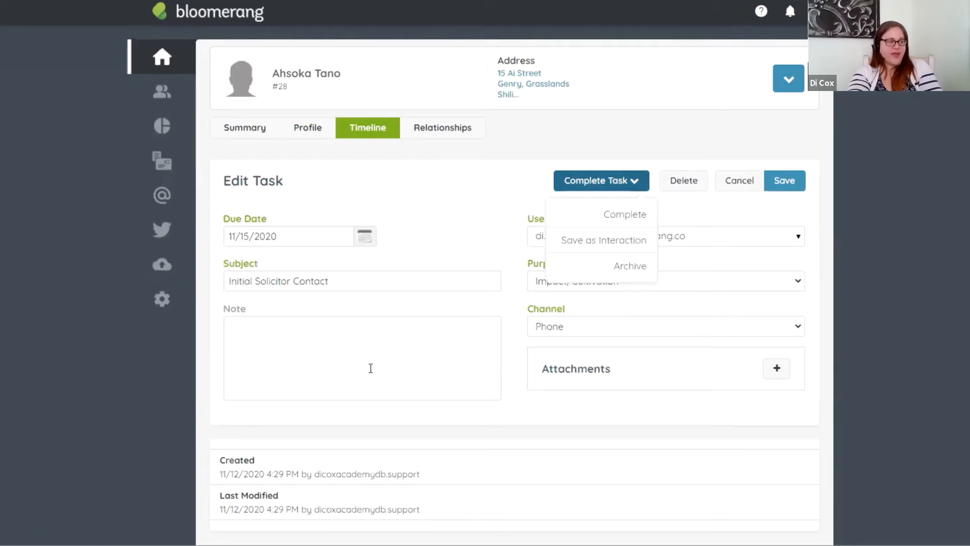
{"action": "left_click", "coordinate": [616, 242]}
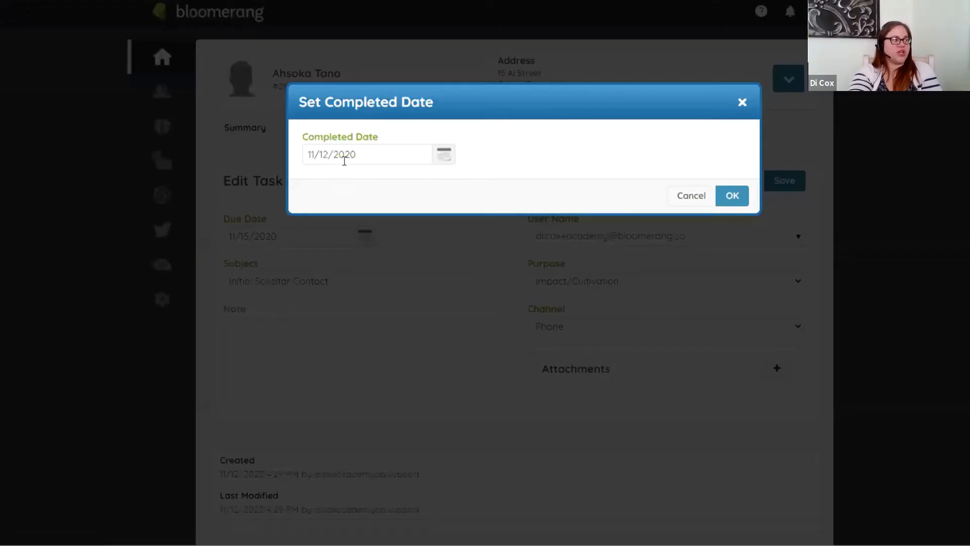
{"action": "double_click", "coordinate": [323, 154]}
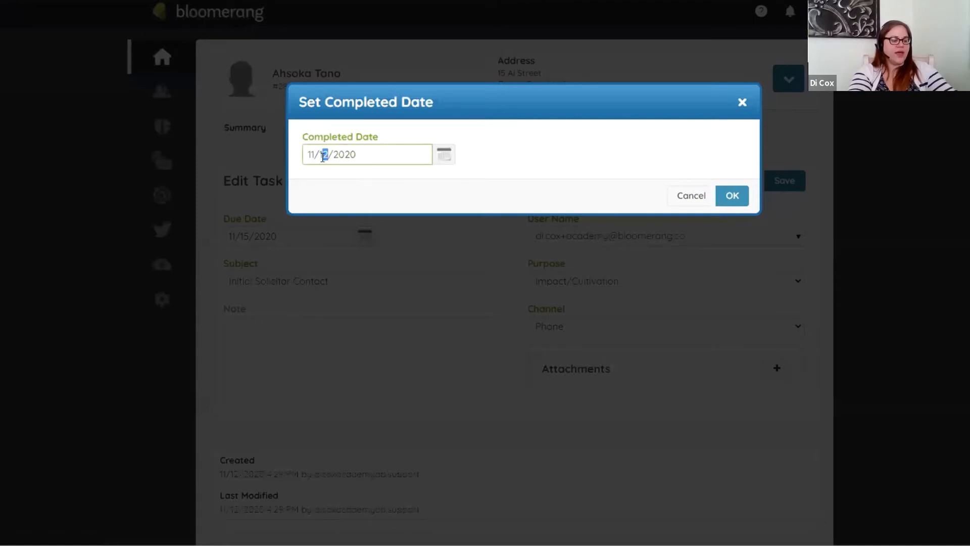
{"action": "left_click", "coordinate": [520, 155]}
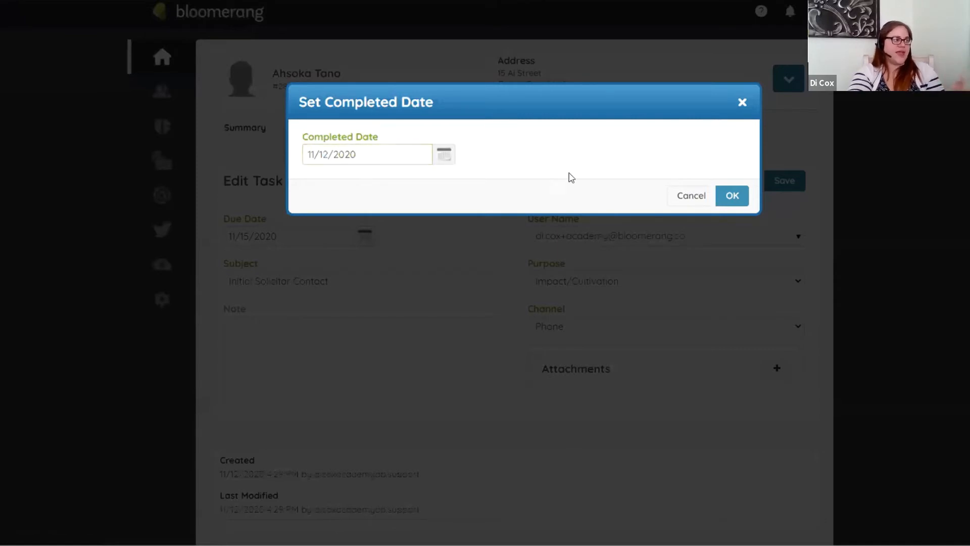
{"action": "left_click", "coordinate": [731, 195]}
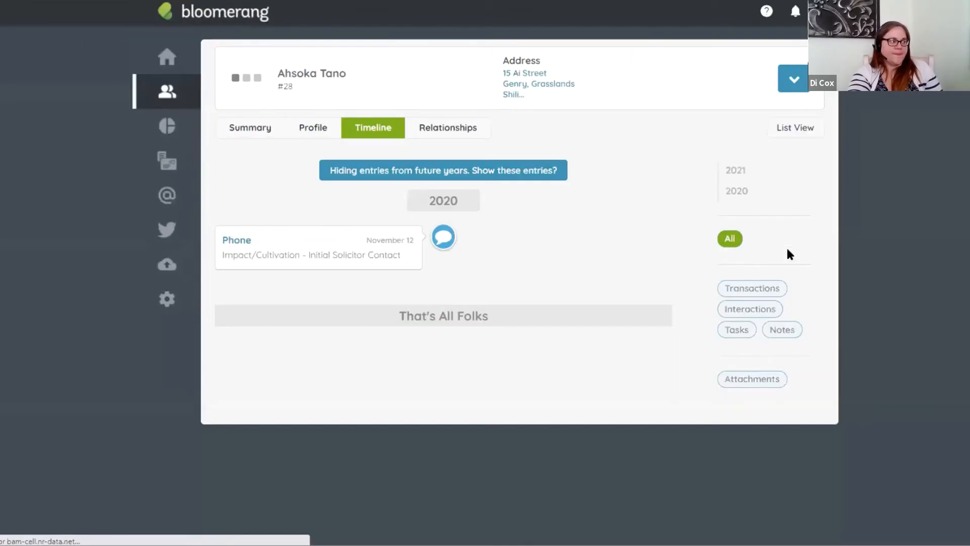
- Open the November 12 phone interaction, set its Current Stage to Discovery, and save it
{"action": "left_click", "coordinate": [321, 248]}
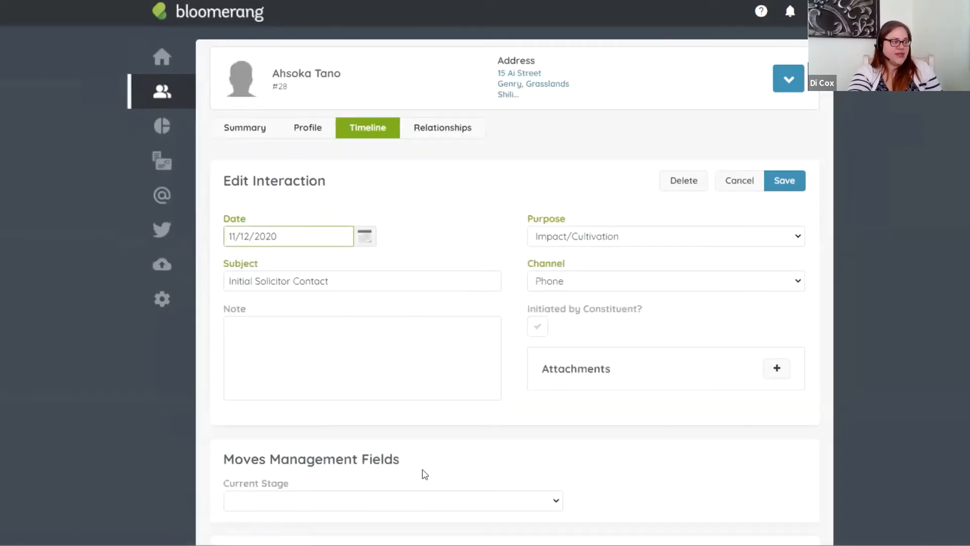
{"action": "left_click", "coordinate": [402, 501]}
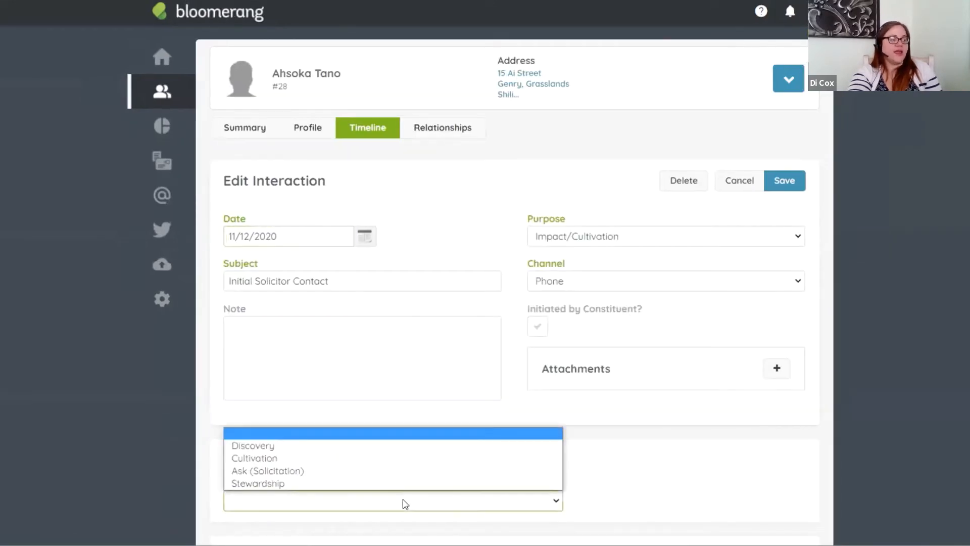
{"action": "left_click", "coordinate": [364, 446]}
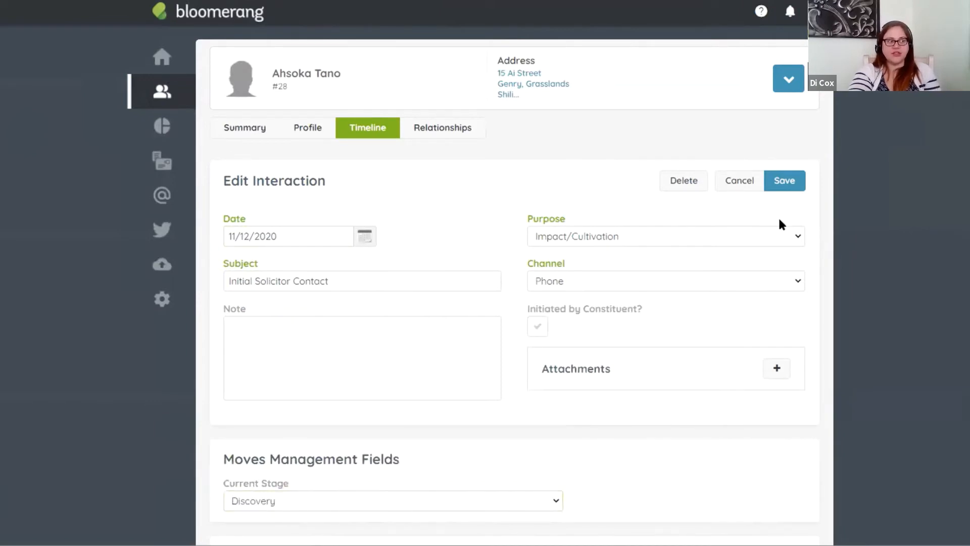
{"action": "left_click", "coordinate": [788, 186]}
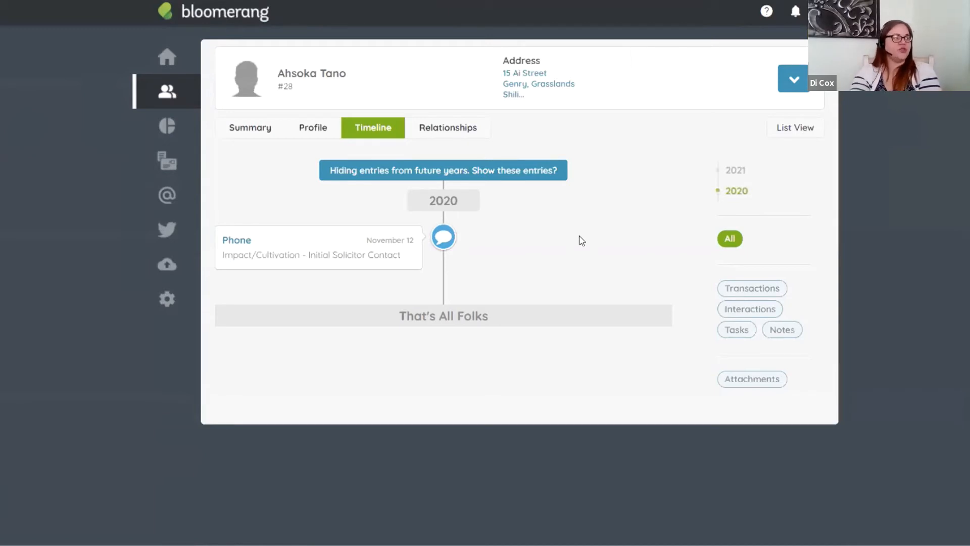
- Open the 2021 Personal Cultivation Plan note and enter 11/12/2020 as the First Solicitor Contact date
{"action": "left_click", "coordinate": [511, 170]}
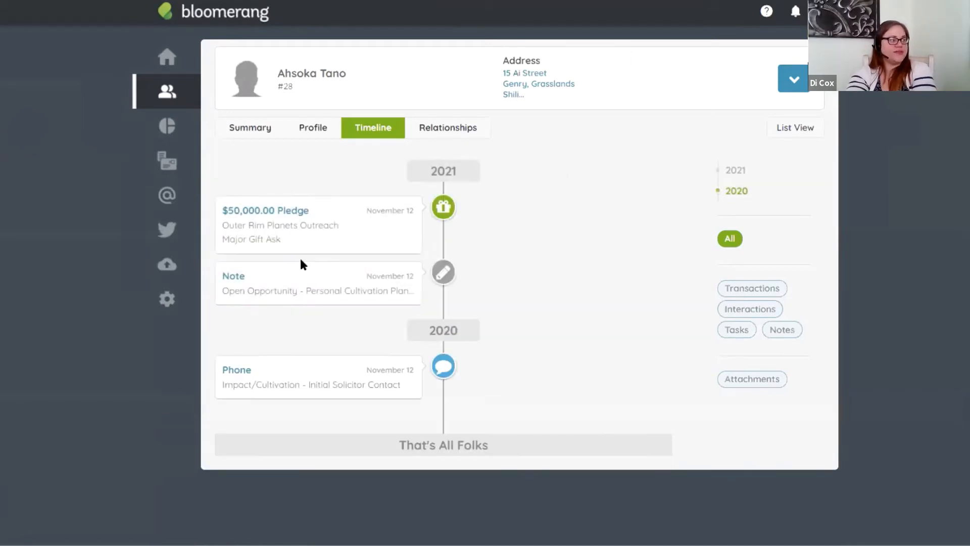
{"action": "left_click", "coordinate": [291, 289]}
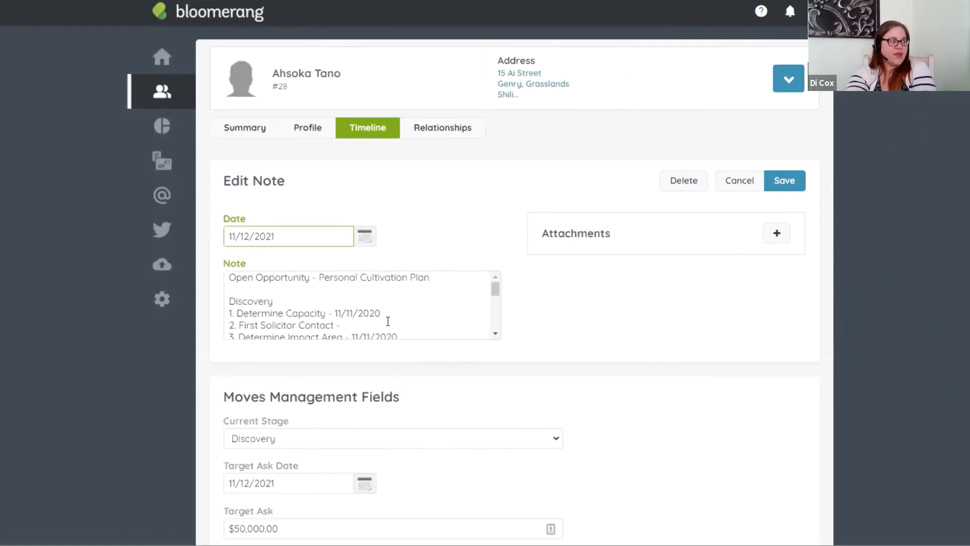
{"action": "left_click", "coordinate": [350, 325]}
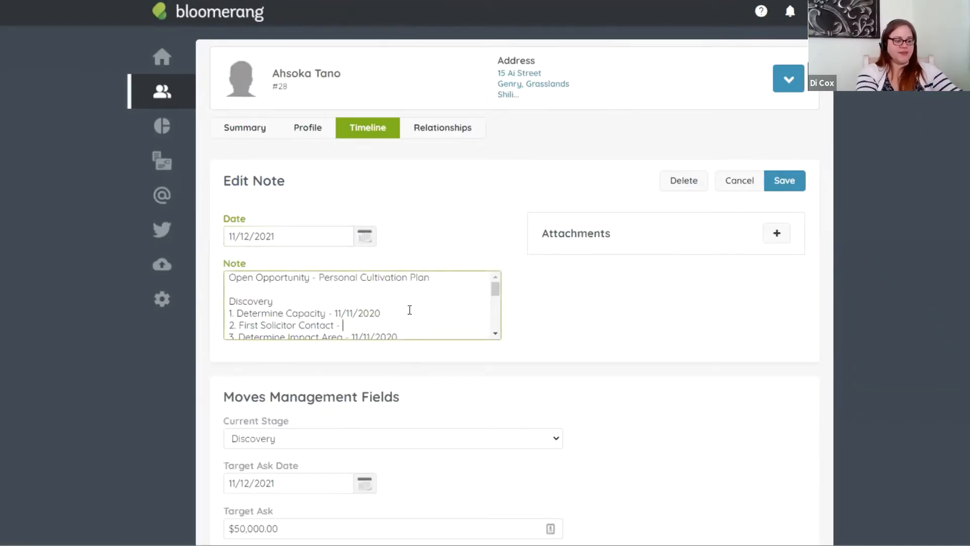
{"action": "type", "text": "11"}
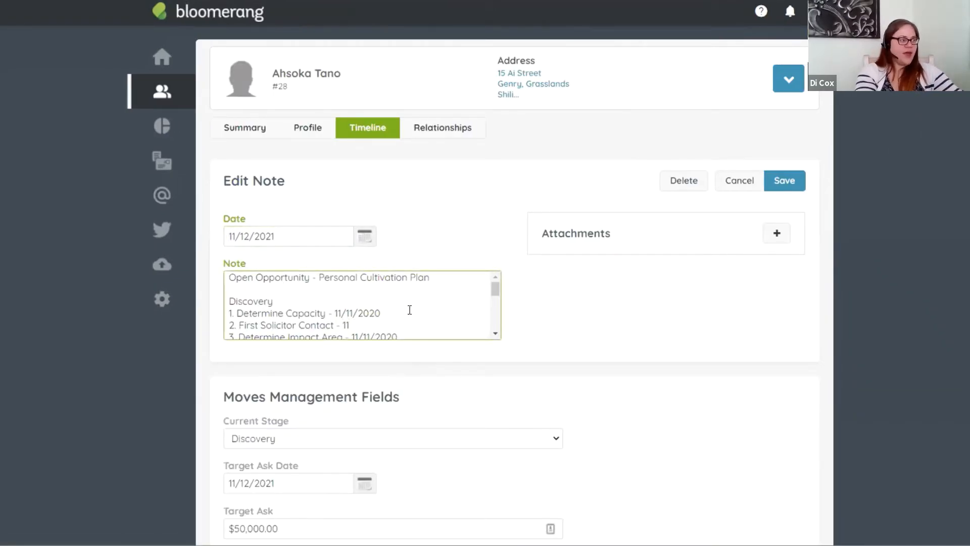
{"action": "type", "text": "/"}
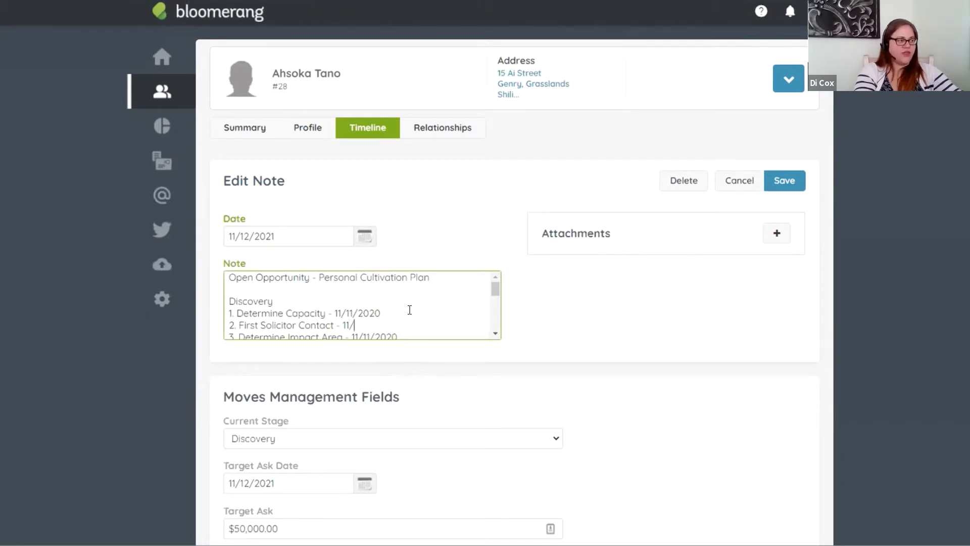
{"action": "type", "text": "12/"}
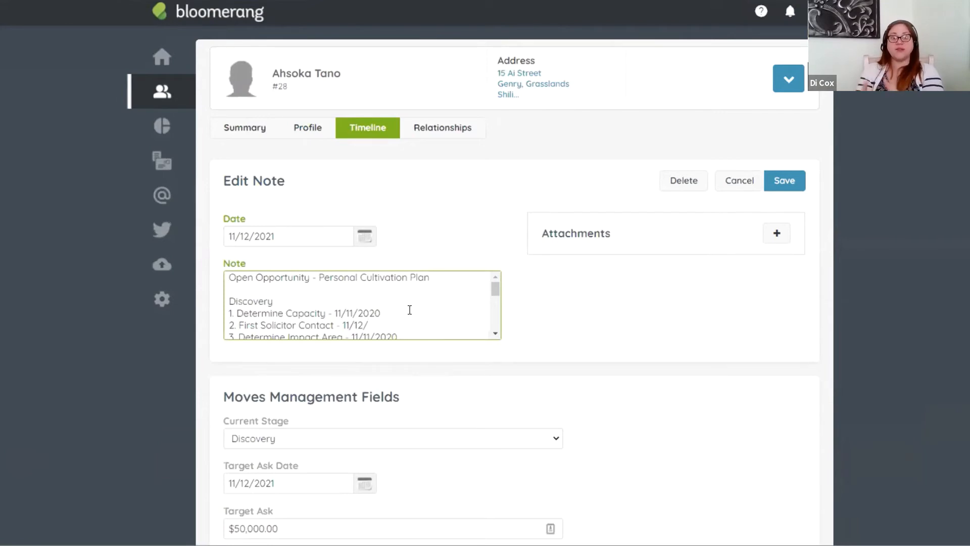
{"action": "type", "text": "20"}
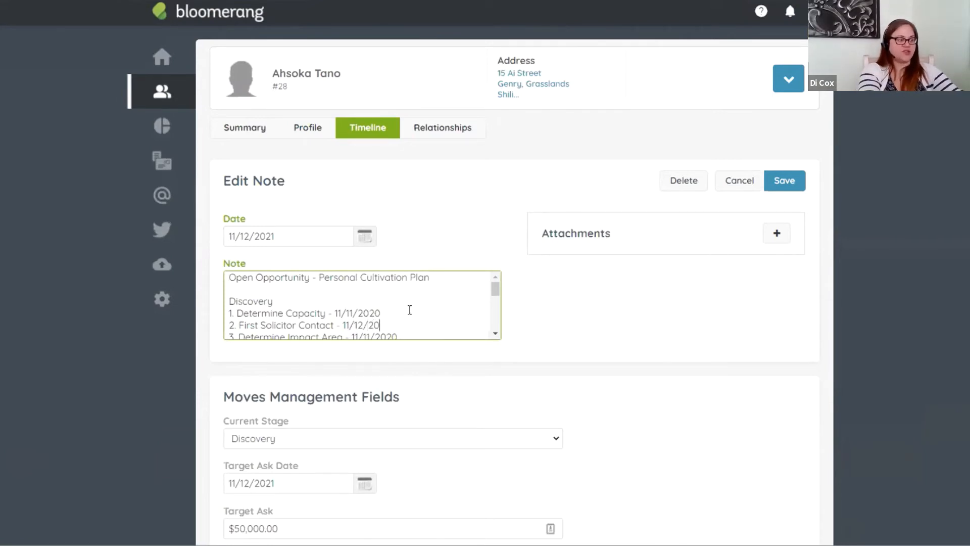
{"action": "type", "text": "20"}
{"action": "left_click", "coordinate": [567, 288]}
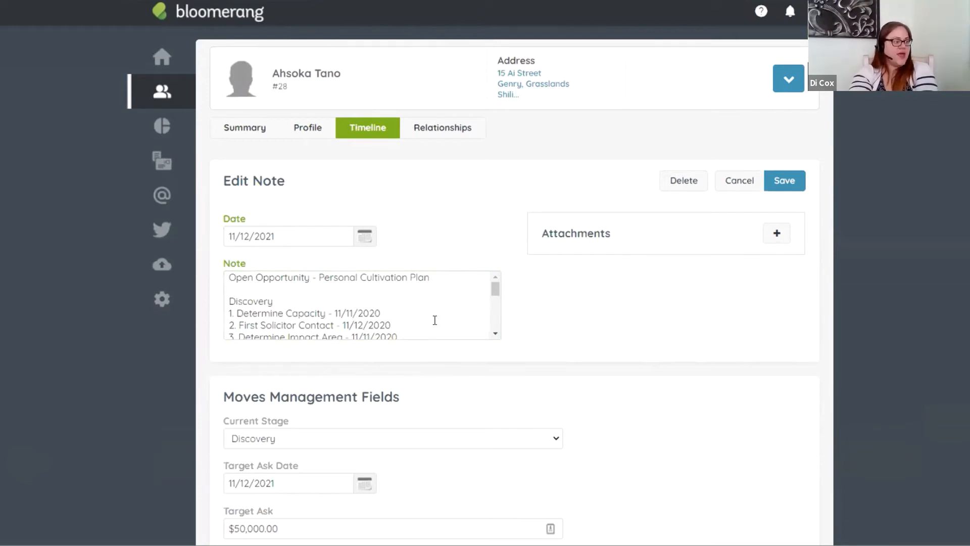
- Change the cultivation plan note's Current Stage to Cultivation and save the note
{"action": "scroll", "coordinate": [437, 317], "scroll_direction": "down", "scroll_amount": 2}
{"action": "scroll", "coordinate": [435, 313], "scroll_direction": "up", "scroll_amount": 3}
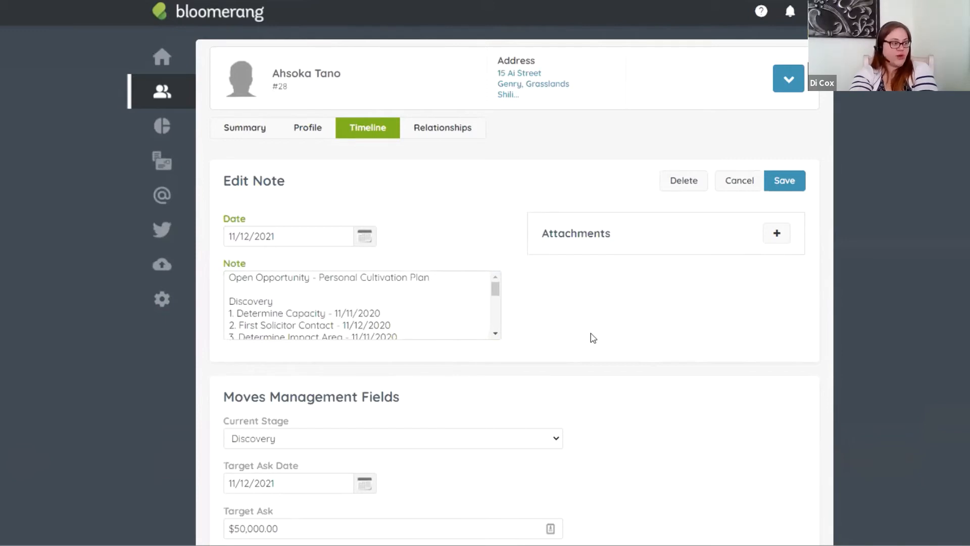
{"action": "scroll", "coordinate": [417, 396], "scroll_direction": "down", "scroll_amount": 1}
{"action": "scroll", "coordinate": [416, 396], "scroll_direction": "down", "scroll_amount": 3}
{"action": "left_click", "coordinate": [307, 313]}
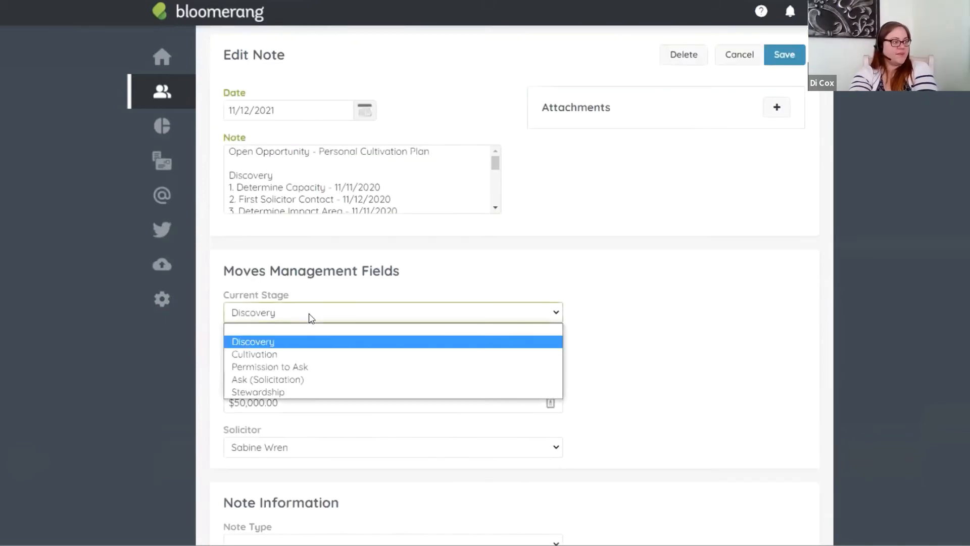
{"action": "left_click", "coordinate": [307, 357]}
{"action": "left_click", "coordinate": [574, 267]}
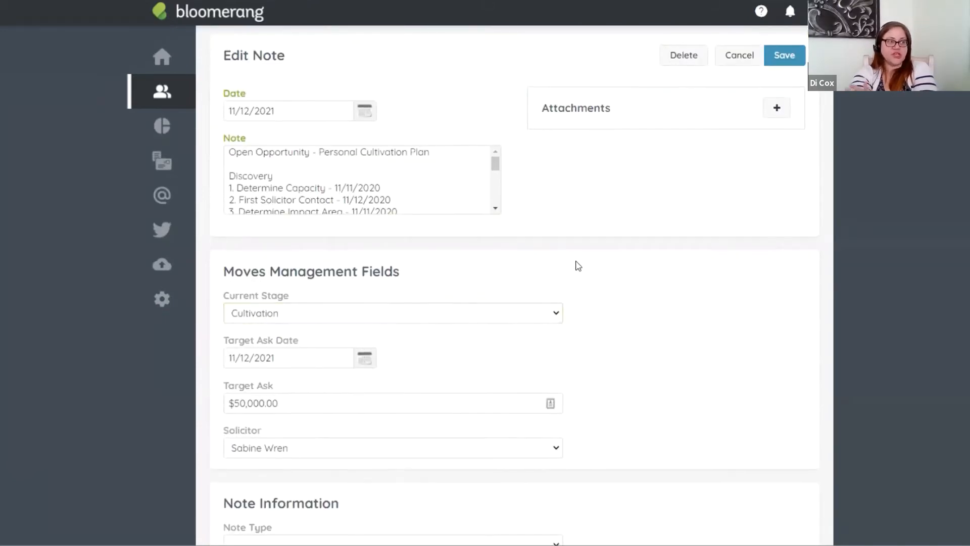
{"action": "scroll", "coordinate": [576, 264], "scroll_direction": "up", "scroll_amount": 3}
{"action": "left_click", "coordinate": [784, 183]}
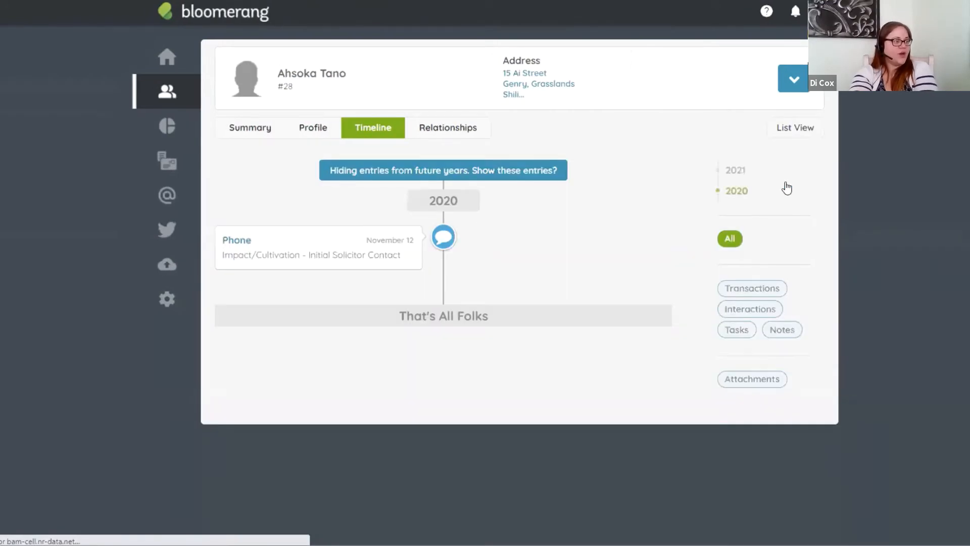
- Reopen the 2021 cultivation plan note to review its Cultivation moves, and close it without saving
{"action": "left_click", "coordinate": [543, 174]}
{"action": "left_click", "coordinate": [321, 281]}
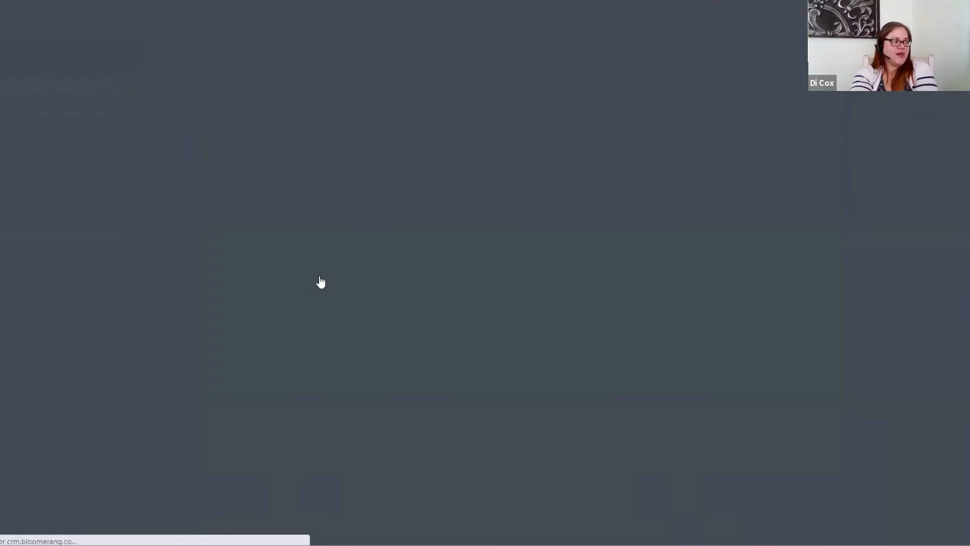
{"action": "left_click_drag", "start_coordinate": [493, 289], "coordinate": [493, 303]}
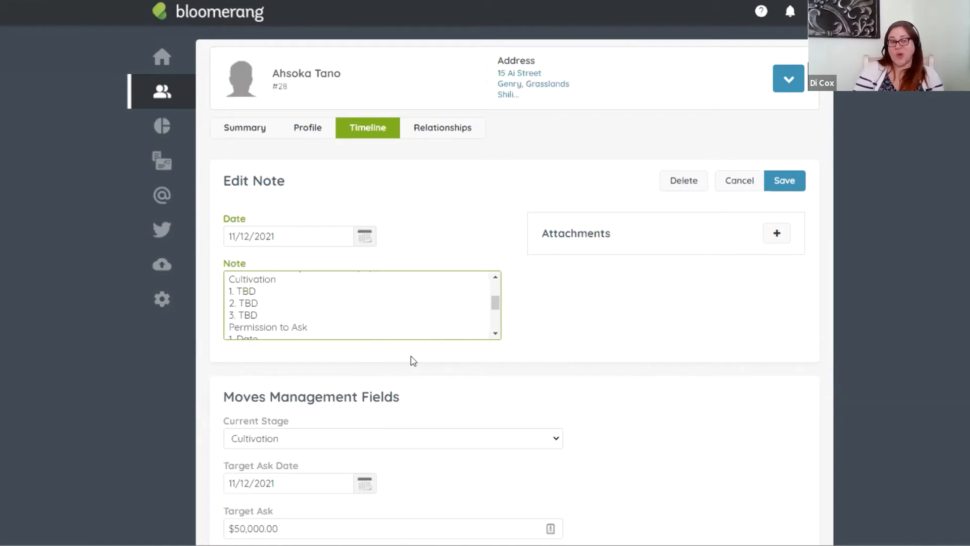
{"action": "left_click", "coordinate": [528, 369]}
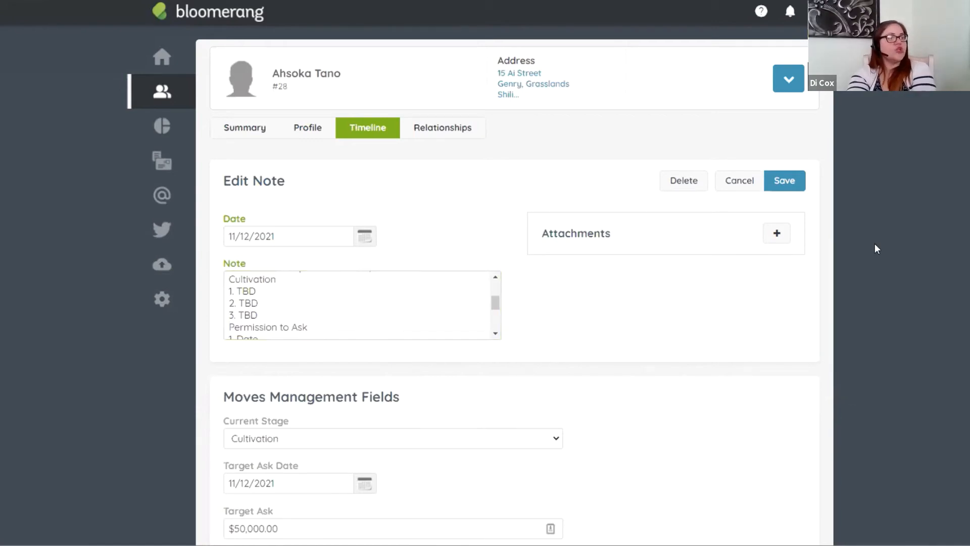
{"action": "left_click", "coordinate": [739, 182]}
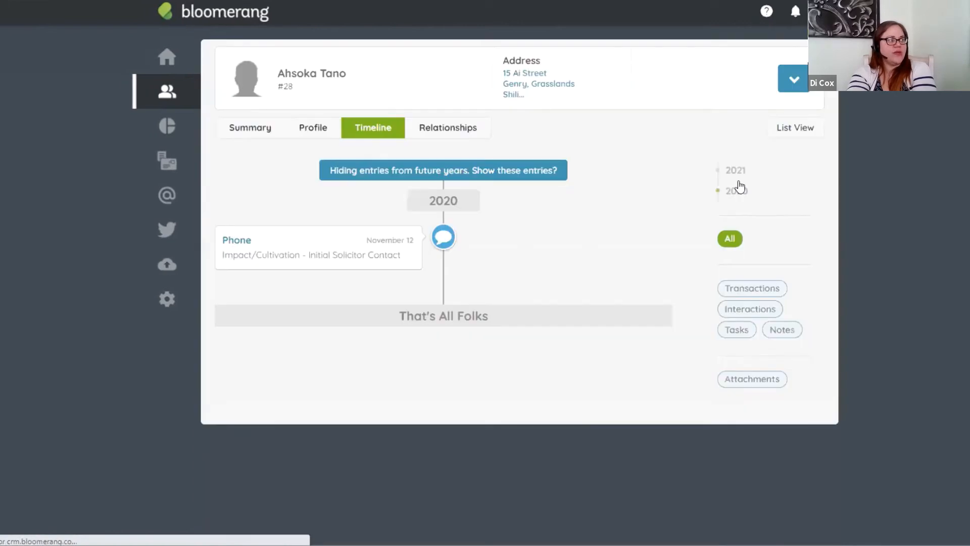
- Search for another constituent by first name and open the matching constituent's record
{"action": "left_click", "coordinate": [168, 101]}
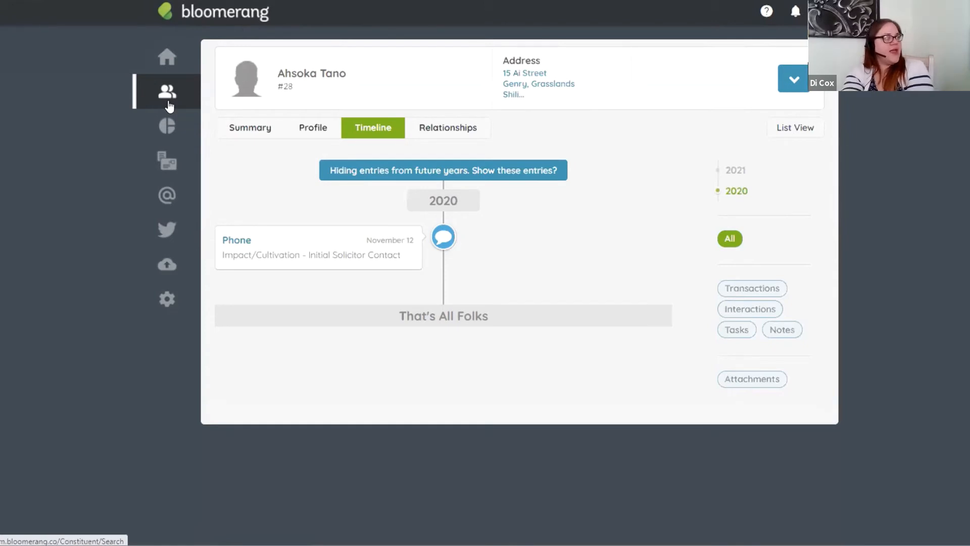
{"action": "left_click", "coordinate": [249, 98]}
{"action": "type", "text": "boba"}
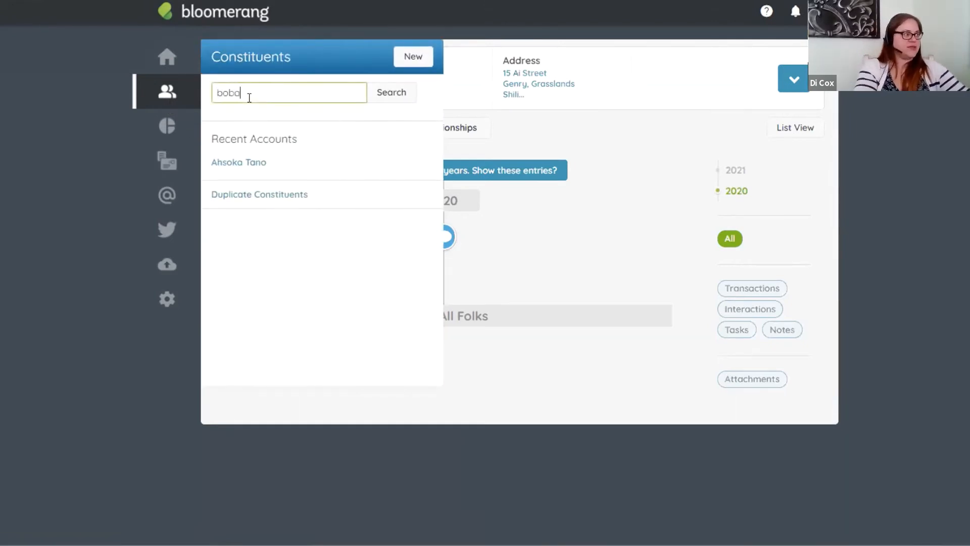
{"action": "left_click", "coordinate": [261, 117]}
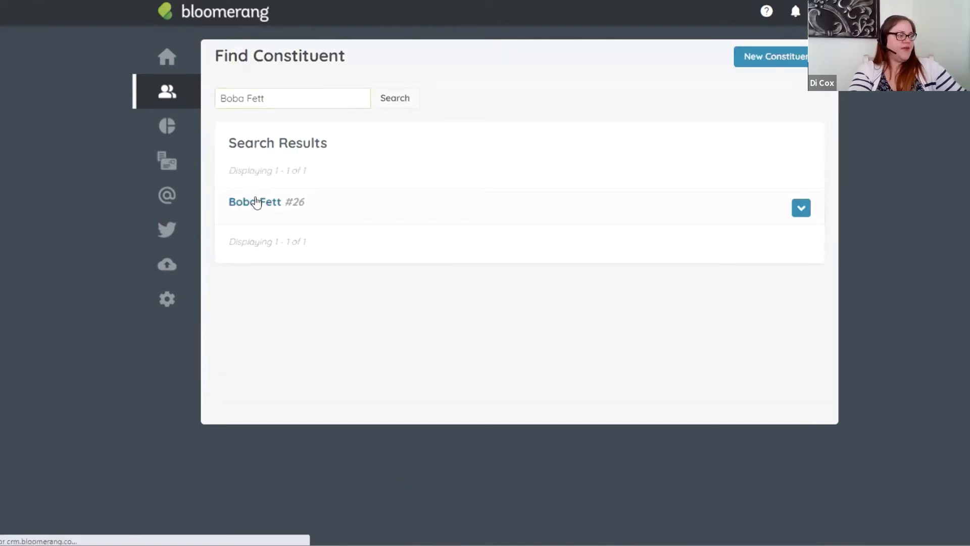
{"action": "left_click", "coordinate": [256, 202]}
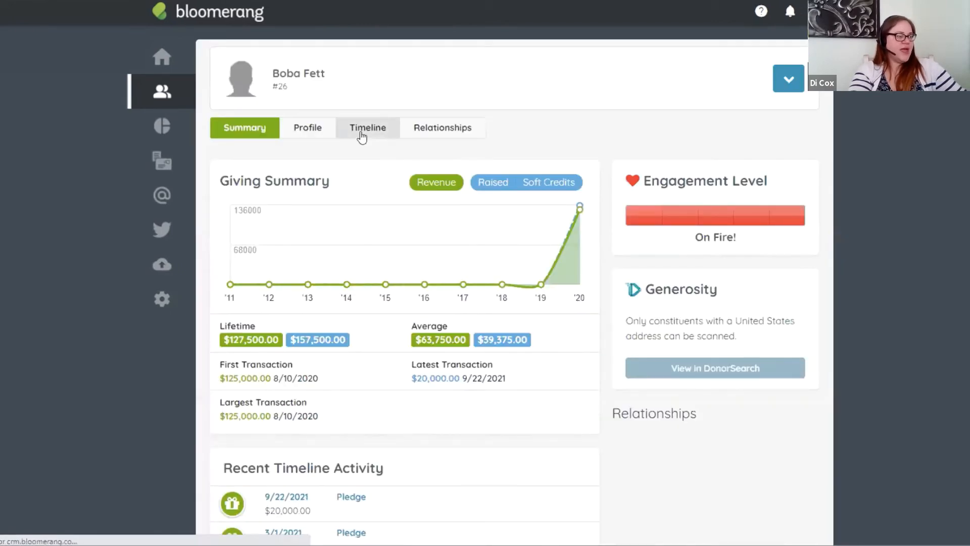
- Show this constituent's full timeline including future years, and open the August 15 Closed Opportunity Personal Cultivation Plan note
{"action": "left_click", "coordinate": [361, 134]}
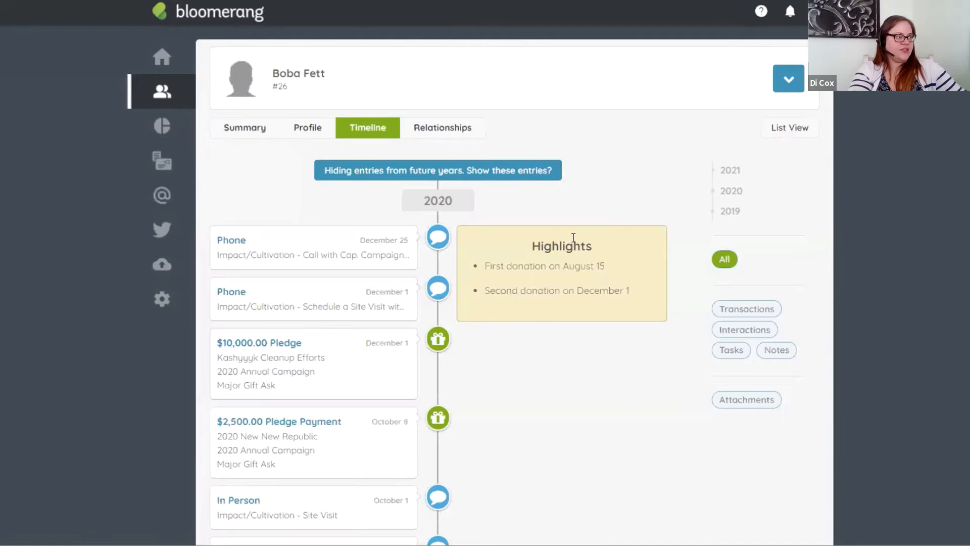
{"action": "left_click", "coordinate": [426, 170]}
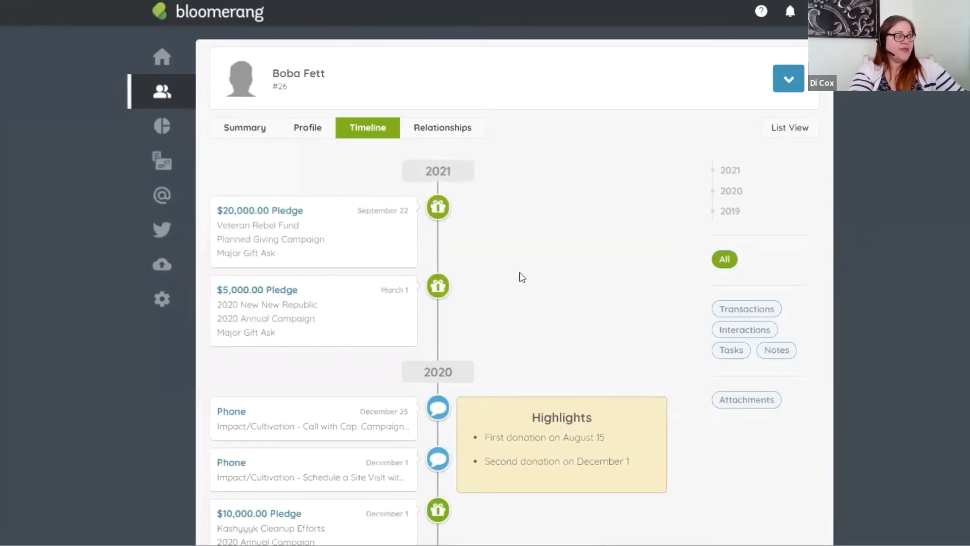
{"action": "scroll", "coordinate": [522, 277], "scroll_direction": "down", "scroll_amount": 1}
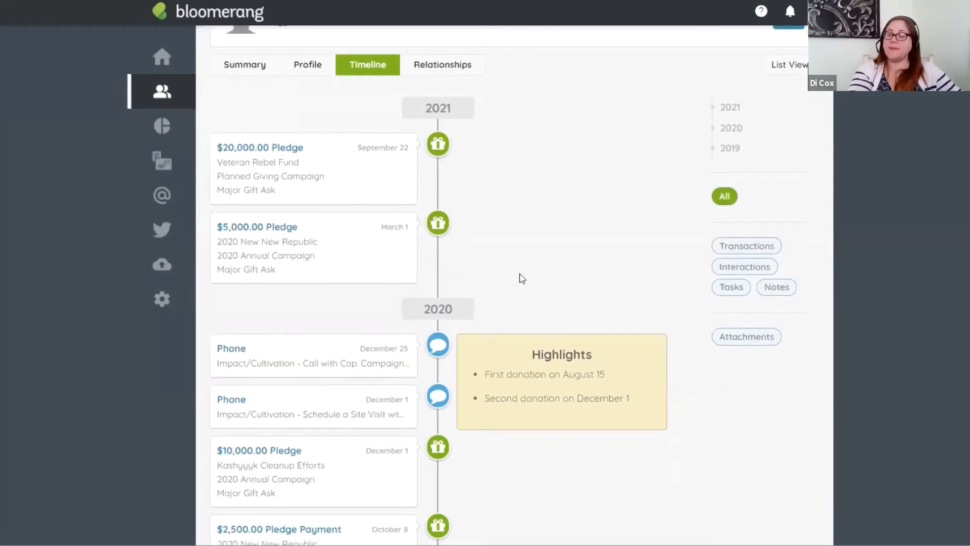
{"action": "scroll", "coordinate": [516, 268], "scroll_direction": "down", "scroll_amount": 4}
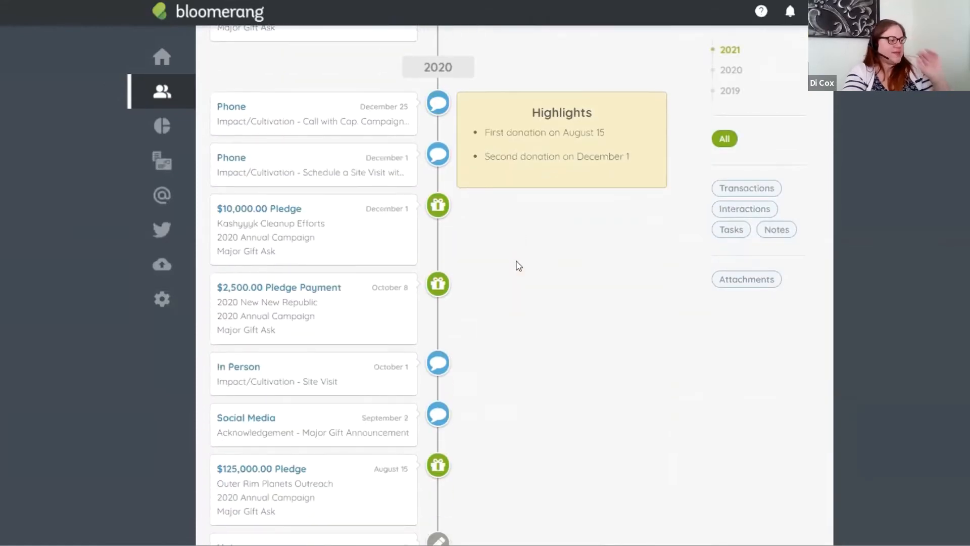
{"action": "scroll", "coordinate": [519, 265], "scroll_direction": "down", "scroll_amount": 2}
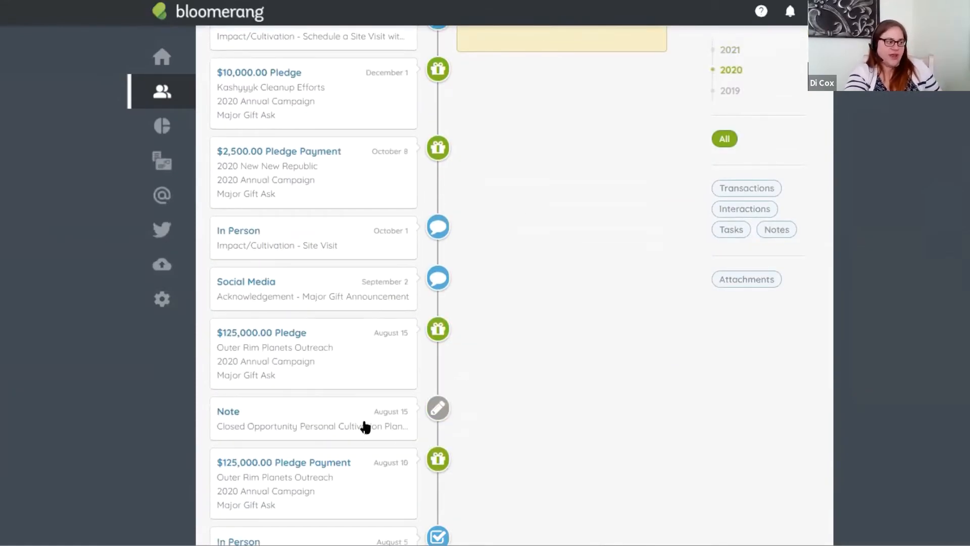
{"action": "left_click", "coordinate": [365, 426]}
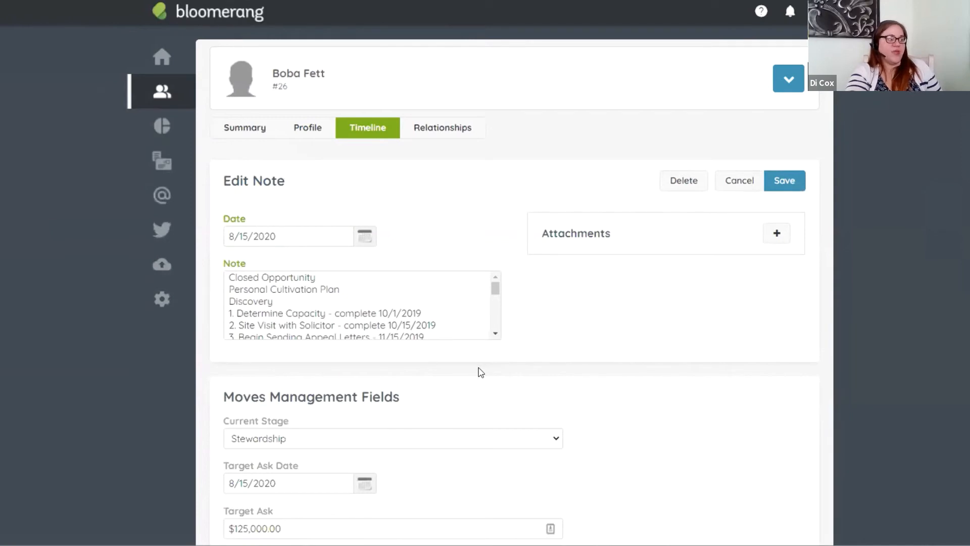
- Examine the August 15 closed-opportunity note's Moves Management fields and its listed moves from Discovery through Stewardship
{"action": "scroll", "coordinate": [480, 372], "scroll_direction": "down", "scroll_amount": 5}
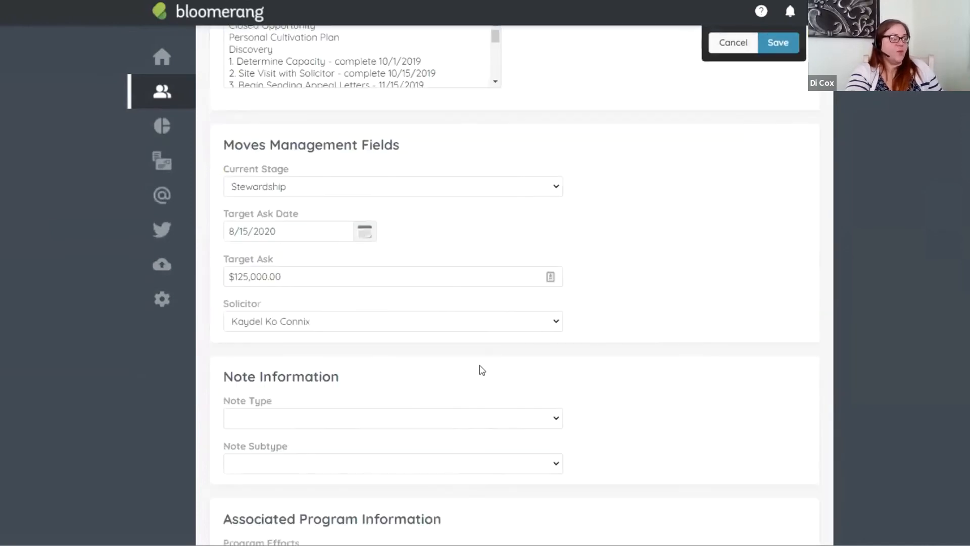
{"action": "scroll", "coordinate": [481, 371], "scroll_direction": "up", "scroll_amount": 1}
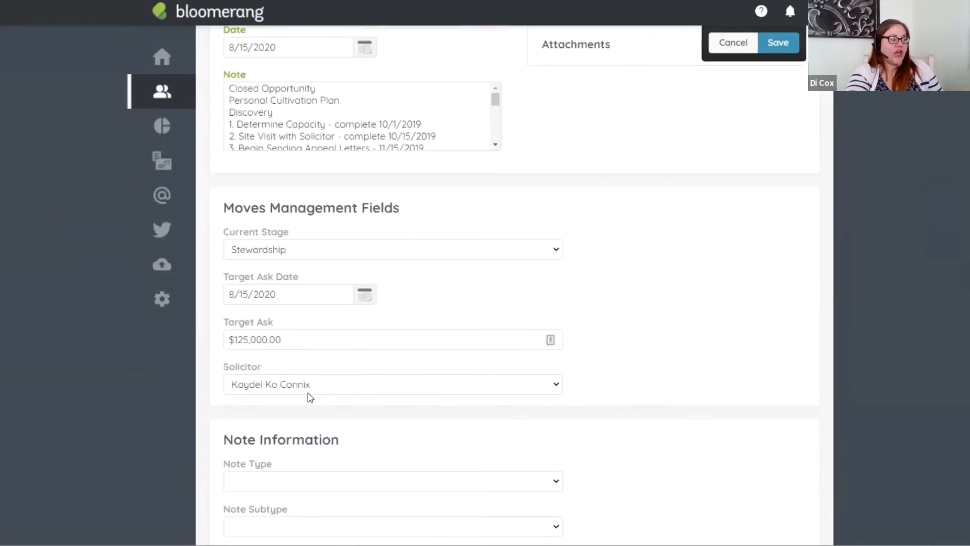
{"action": "scroll", "coordinate": [654, 382], "scroll_direction": "up", "scroll_amount": 1}
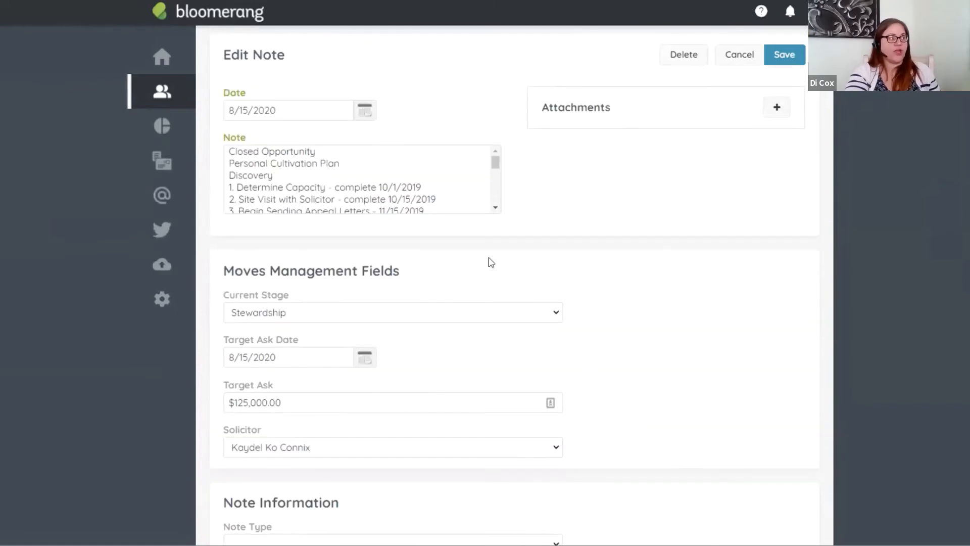
{"action": "left_click", "coordinate": [494, 168]}
{"action": "left_click_drag", "start_coordinate": [494, 168], "coordinate": [495, 172]}
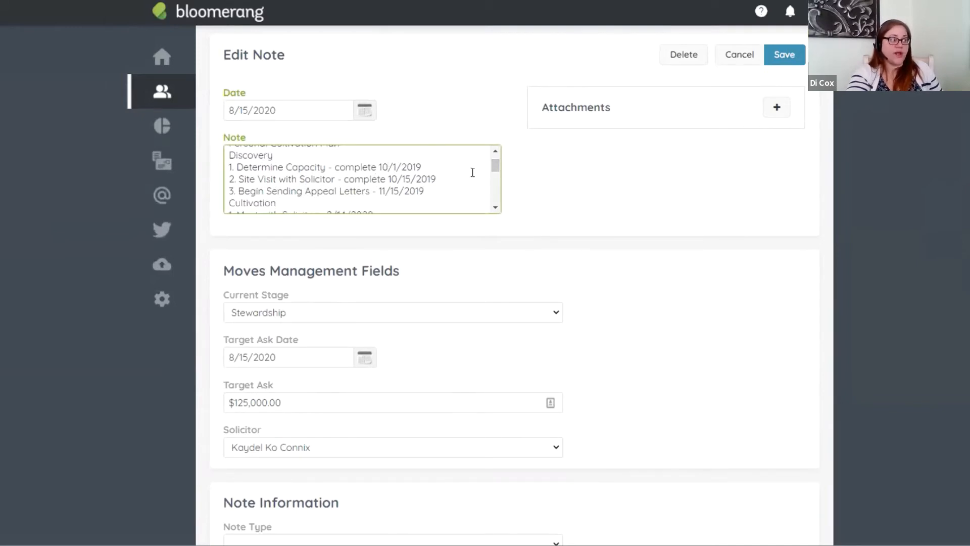
{"action": "left_click_drag", "start_coordinate": [495, 172], "coordinate": [495, 184]}
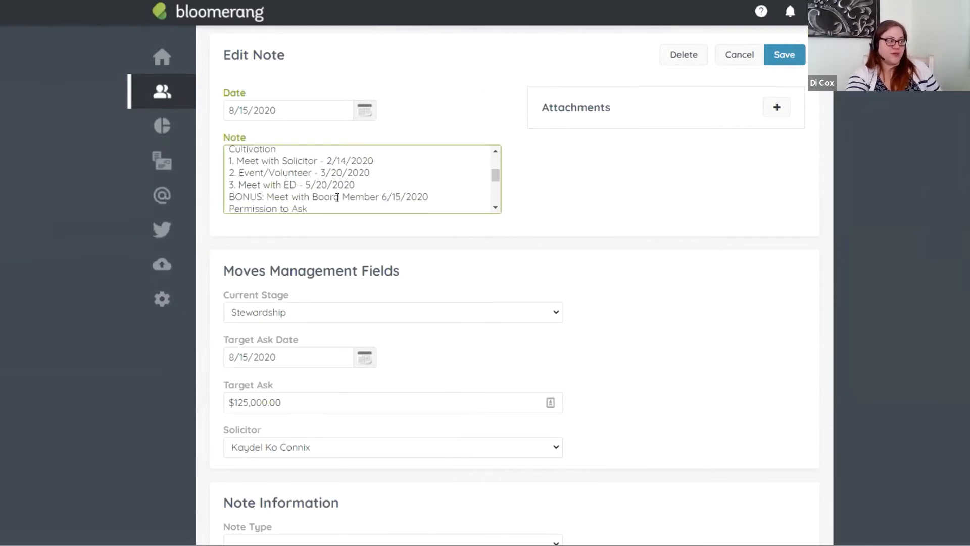
{"action": "left_click", "coordinate": [434, 193]}
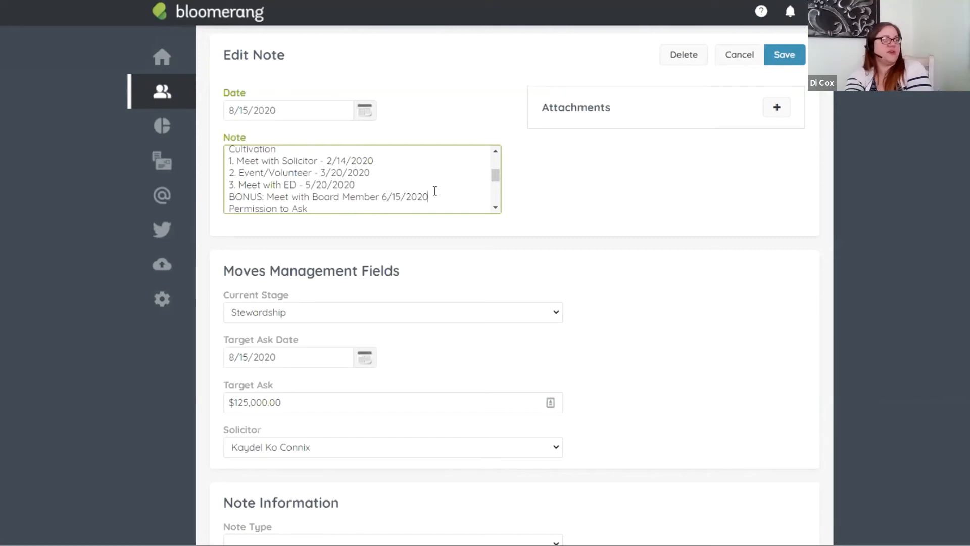
{"action": "scroll", "coordinate": [495, 188], "scroll_direction": "down", "scroll_amount": 1}
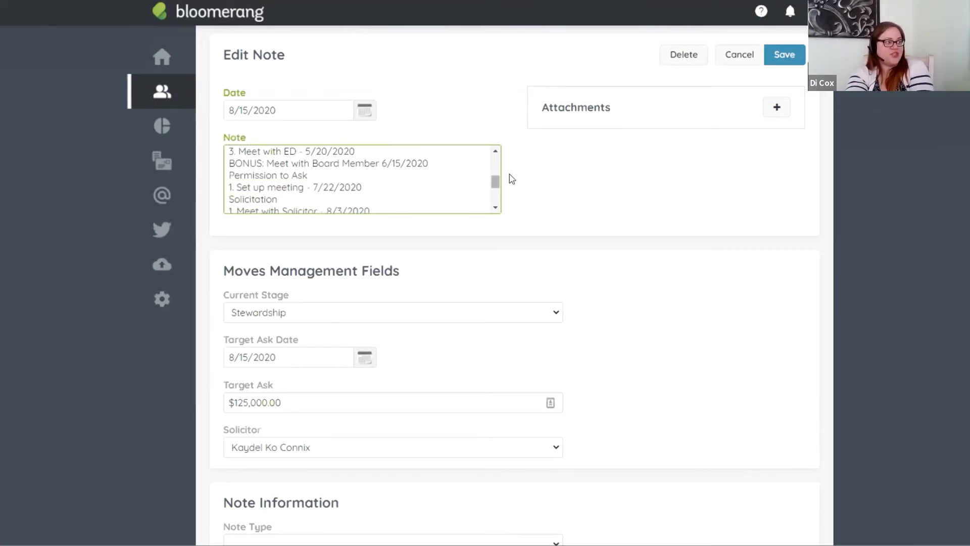
{"action": "scroll", "coordinate": [495, 185], "scroll_direction": "down", "scroll_amount": 1}
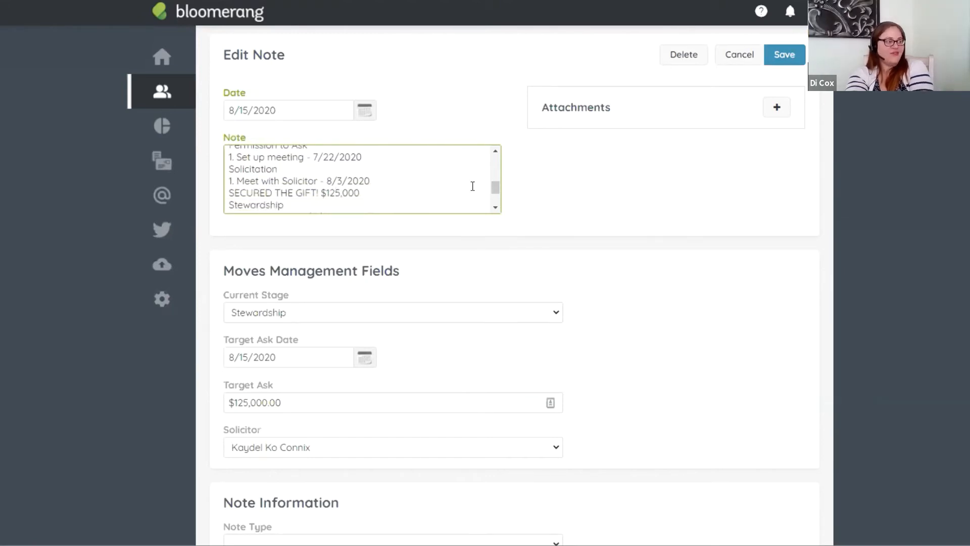
{"action": "left_click_drag", "start_coordinate": [494, 186], "coordinate": [493, 198]}
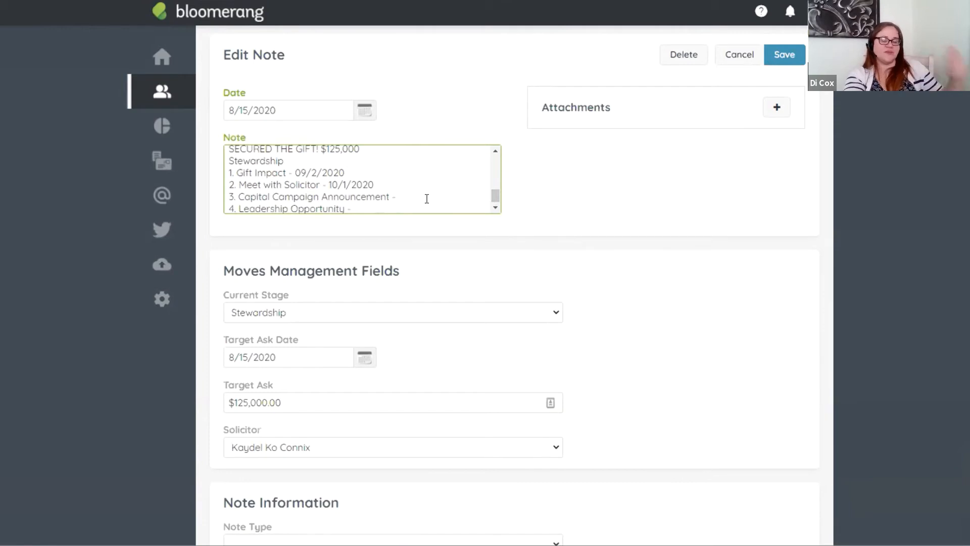
{"action": "left_click", "coordinate": [374, 208]}
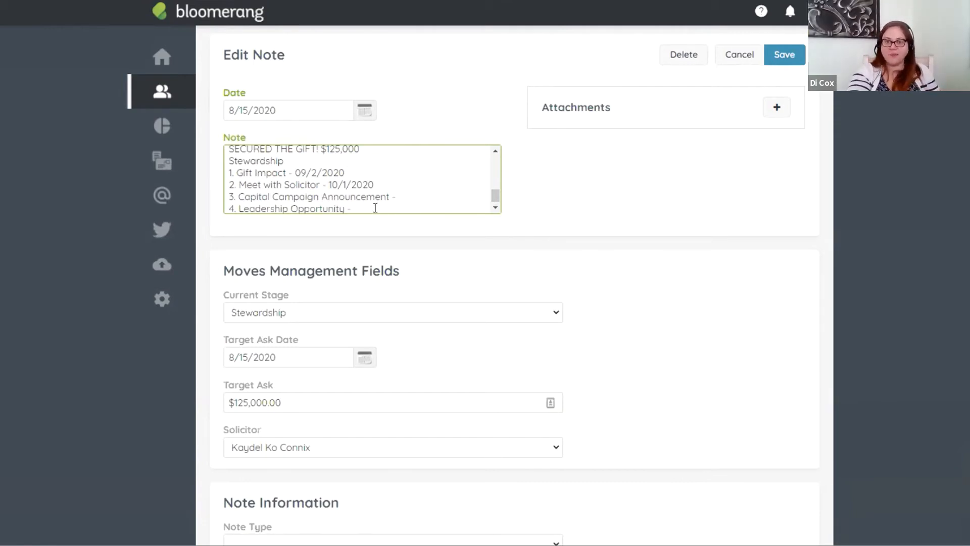
{"action": "key", "text": "Tab"}
{"action": "scroll", "coordinate": [558, 299], "scroll_direction": "up", "scroll_amount": 3}
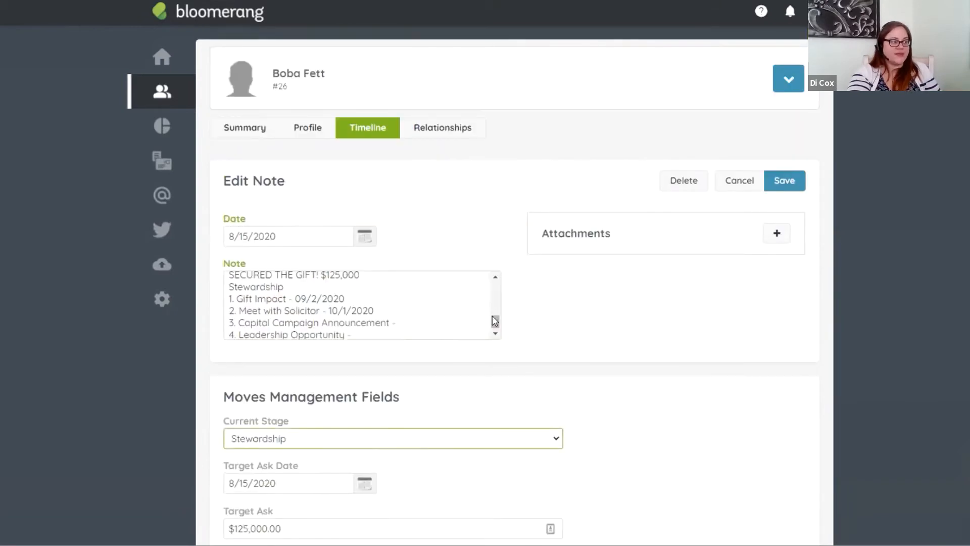
- Change the note's opening line from Closed Opportunity to "Won Opportunity" and save the note
{"action": "left_click_drag", "start_coordinate": [494, 319], "coordinate": [493, 281]}
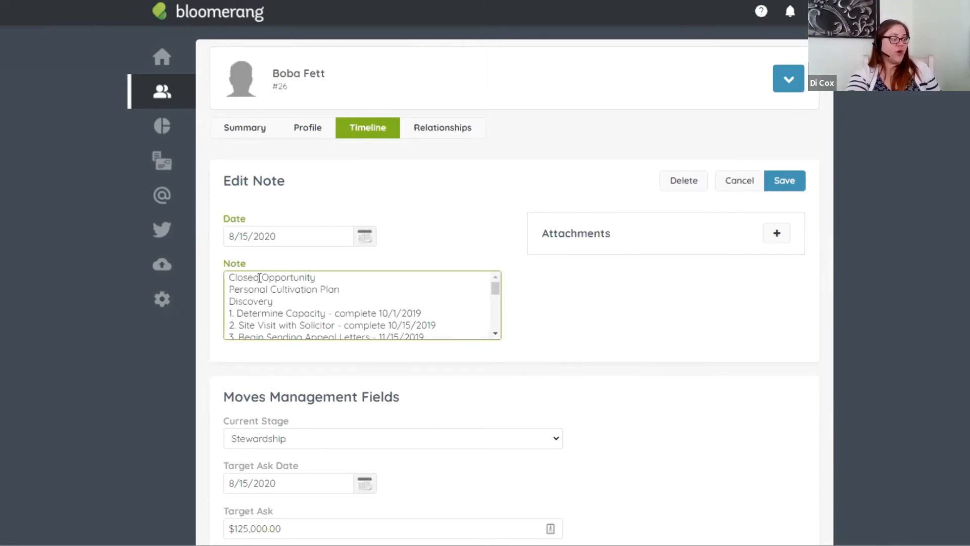
{"action": "left_click_drag", "start_coordinate": [259, 277], "coordinate": [223, 273]}
{"action": "type", "text": "Won"}
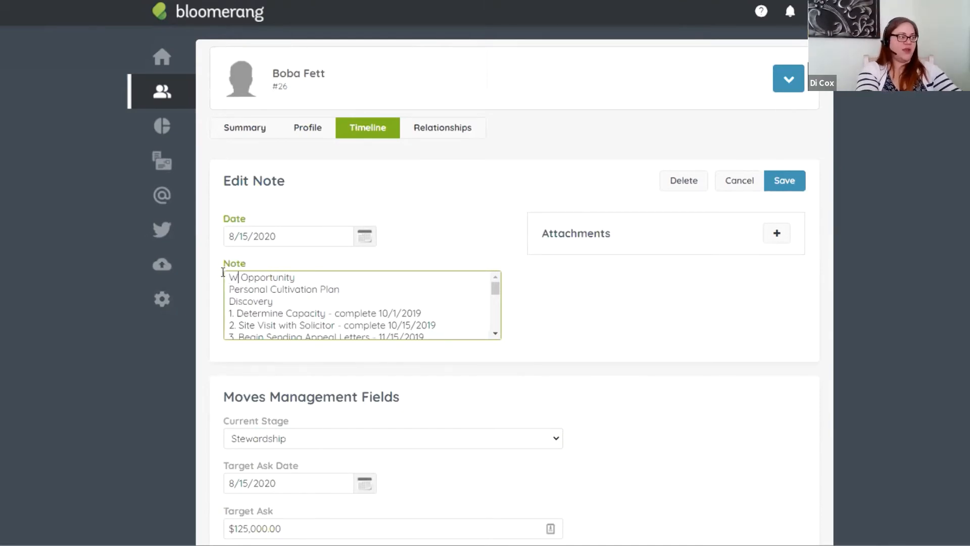
{"action": "left_click", "coordinate": [797, 185]}
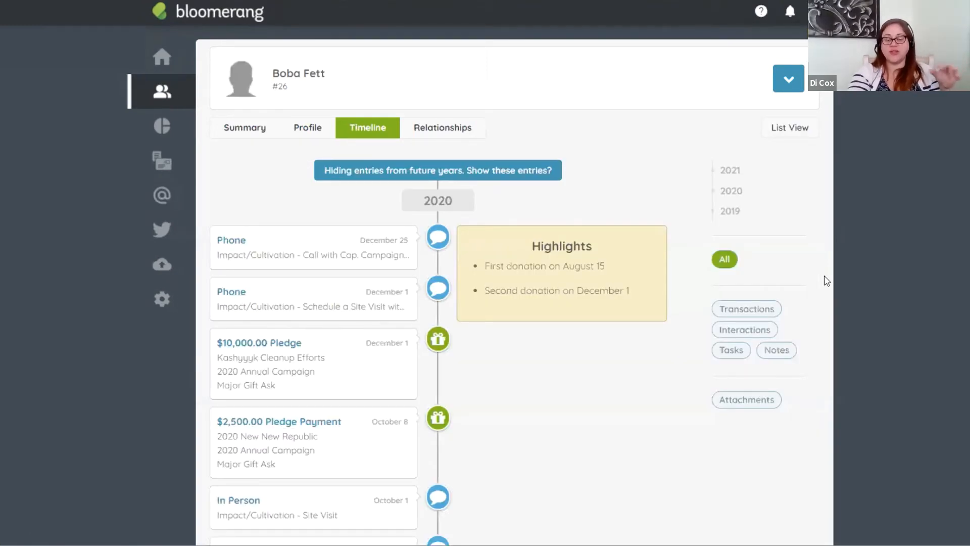
- Review the 2020 and 2019 timeline entries, open the March 21 Volunteering interaction to check its details, and close it without saving
{"action": "scroll", "coordinate": [642, 421], "scroll_direction": "down", "scroll_amount": 5}
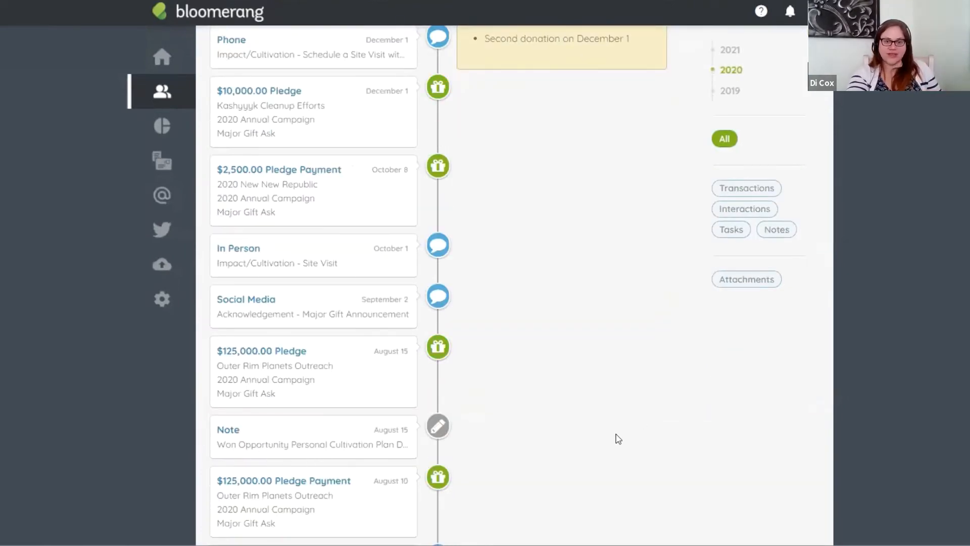
{"action": "scroll", "coordinate": [622, 455], "scroll_direction": "up", "scroll_amount": 5}
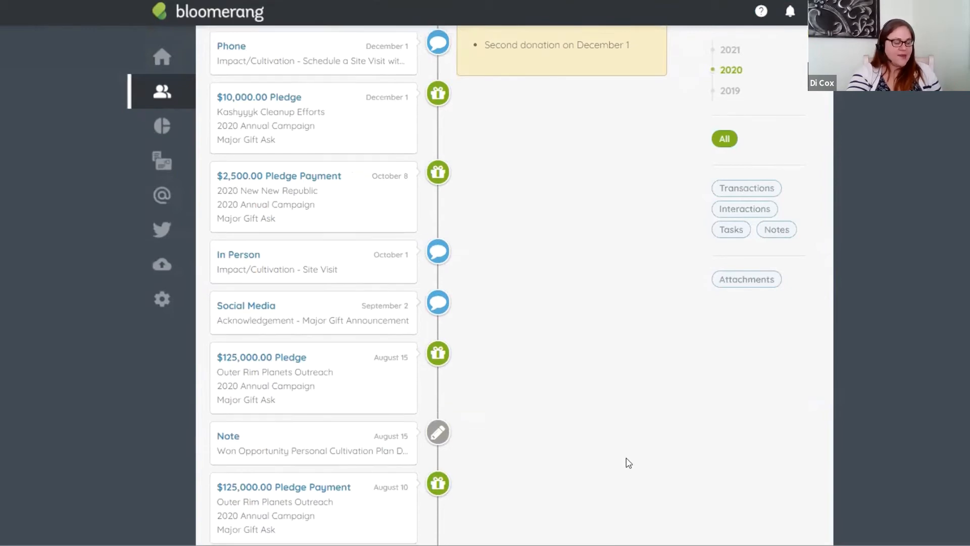
{"action": "scroll", "coordinate": [624, 469], "scroll_direction": "down", "scroll_amount": 15}
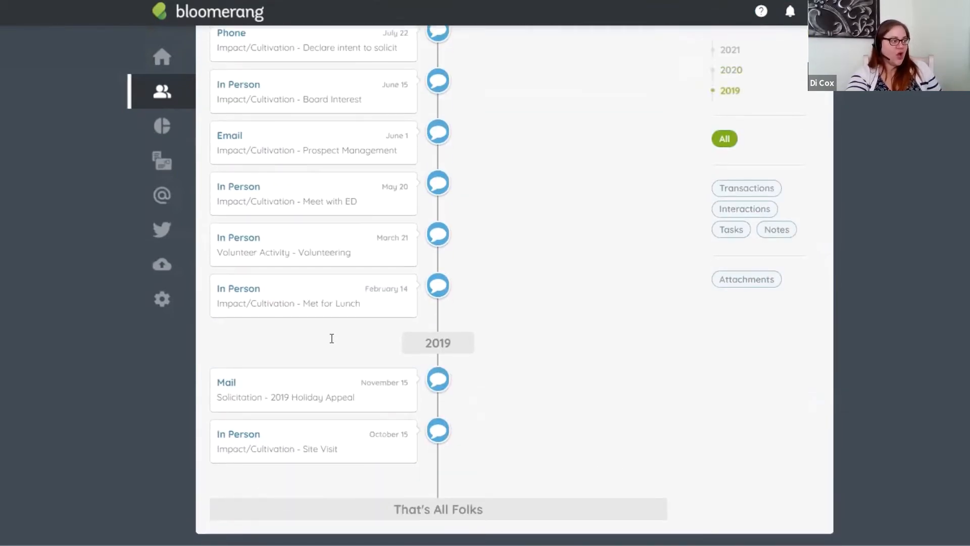
{"action": "scroll", "coordinate": [413, 267], "scroll_direction": "up", "scroll_amount": 3}
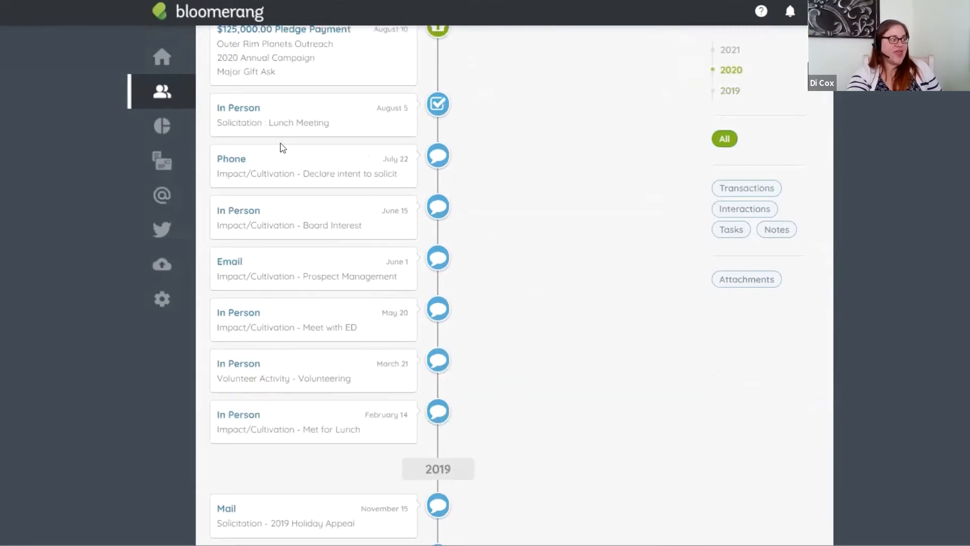
{"action": "scroll", "coordinate": [487, 212], "scroll_direction": "up", "scroll_amount": 2}
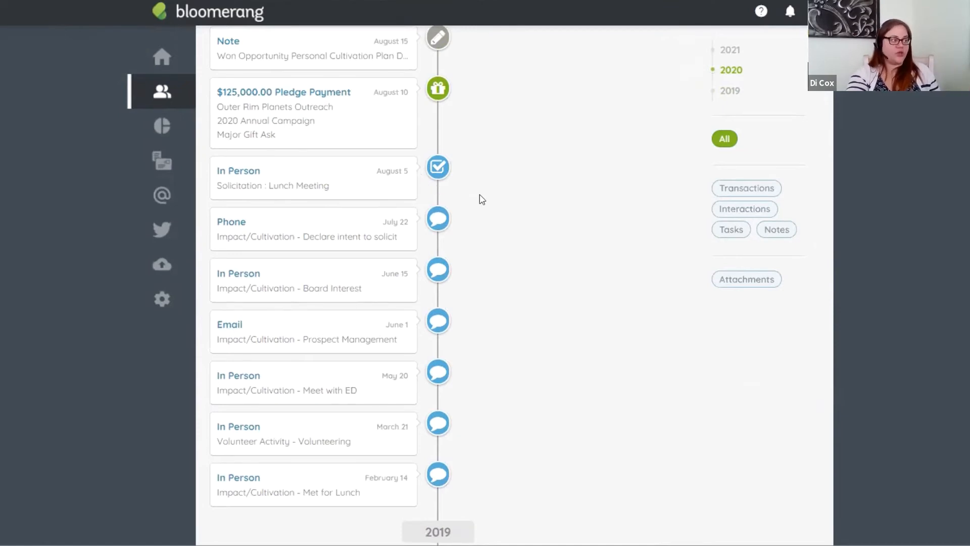
{"action": "scroll", "coordinate": [478, 199], "scroll_direction": "down", "scroll_amount": 4}
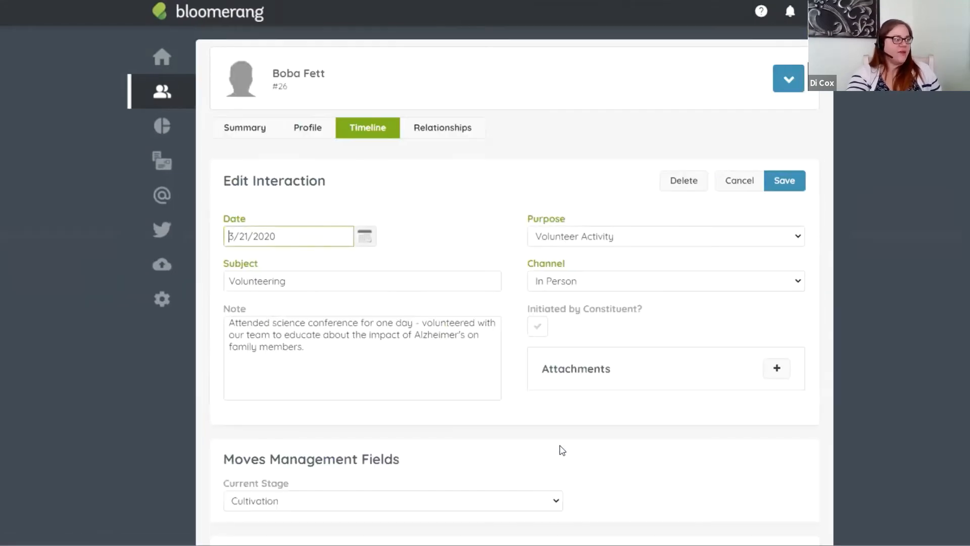
{"action": "scroll", "coordinate": [562, 449], "scroll_direction": "down", "scroll_amount": 3}
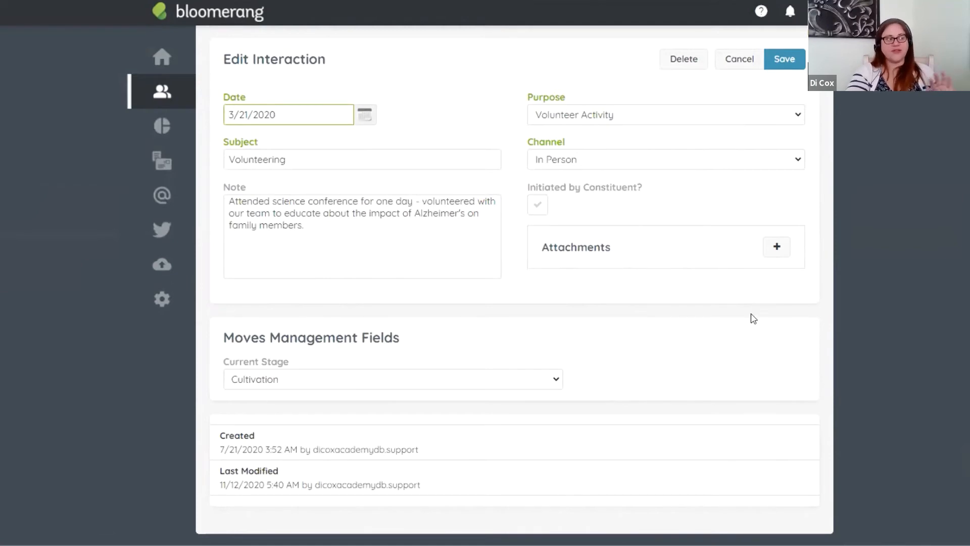
{"action": "scroll", "coordinate": [738, 272], "scroll_direction": "up", "scroll_amount": 3}
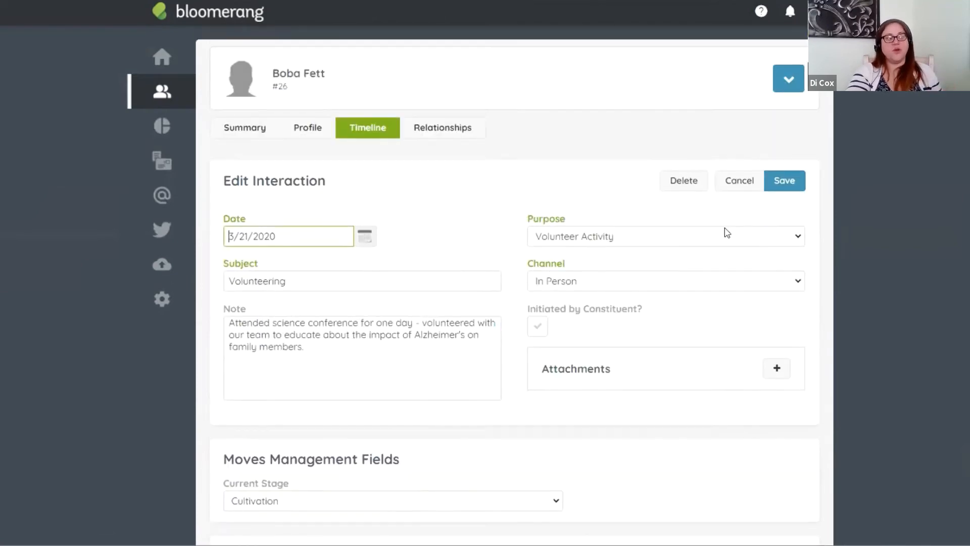
{"action": "left_click", "coordinate": [732, 183]}
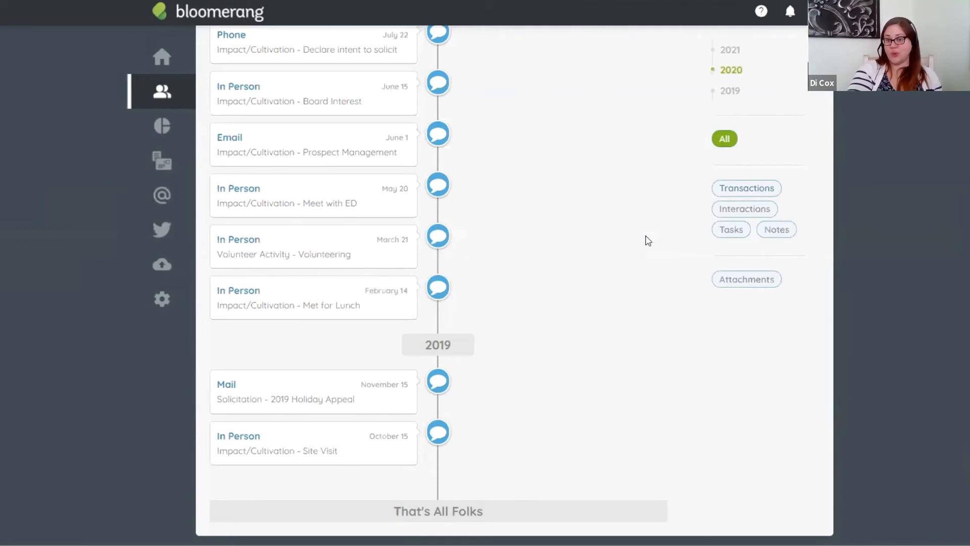
- Go to the reports list and start a new report from scratch based on Notes
{"action": "mouse_move", "coordinate": [162, 127]}
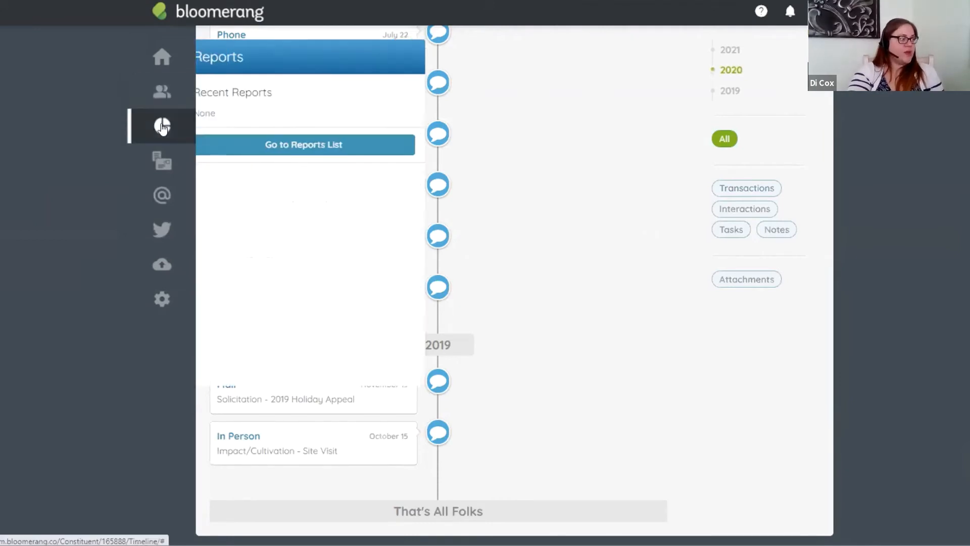
{"action": "left_click", "coordinate": [300, 144]}
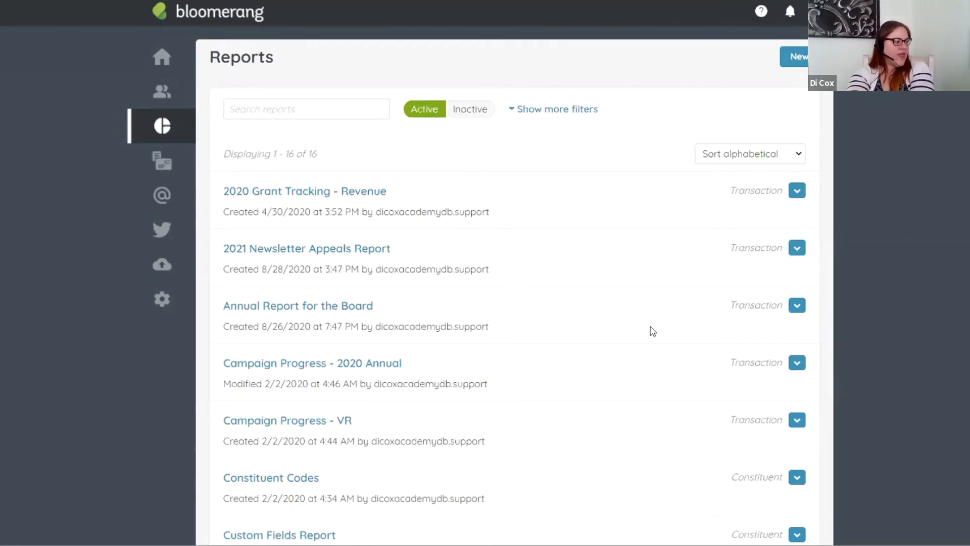
{"action": "scroll", "coordinate": [652, 331], "scroll_direction": "down", "scroll_amount": 3}
{"action": "scroll", "coordinate": [652, 331], "scroll_direction": "up", "scroll_amount": 3}
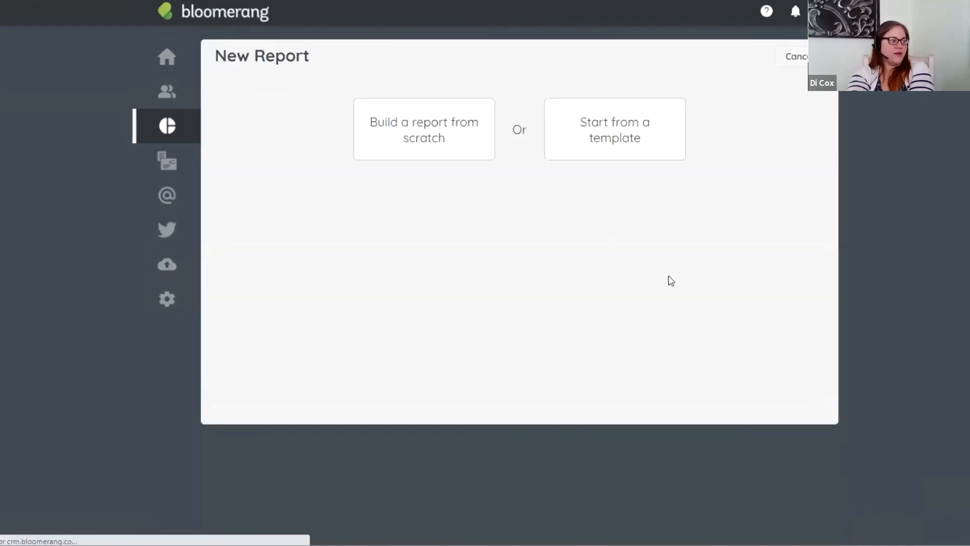
{"action": "left_click", "coordinate": [407, 136]}
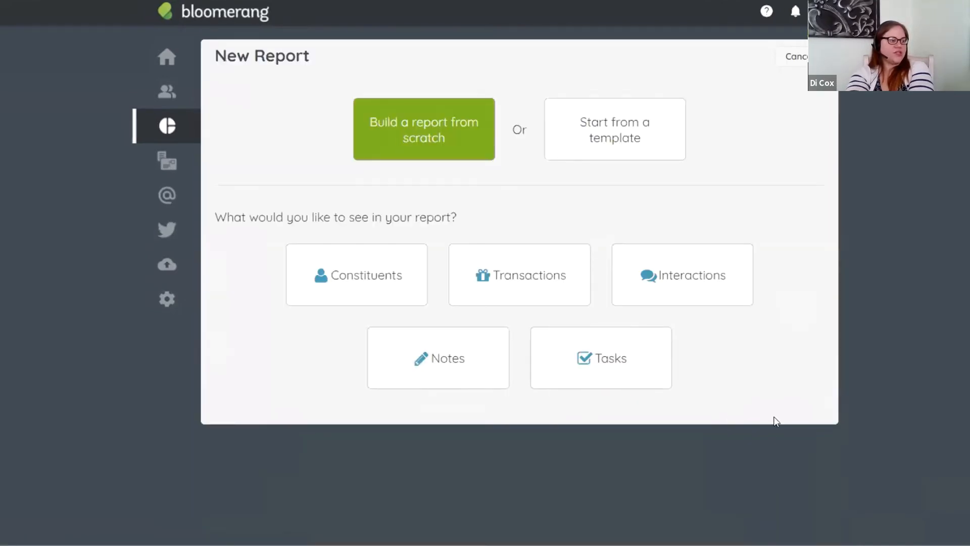
{"action": "left_click", "coordinate": [460, 378]}
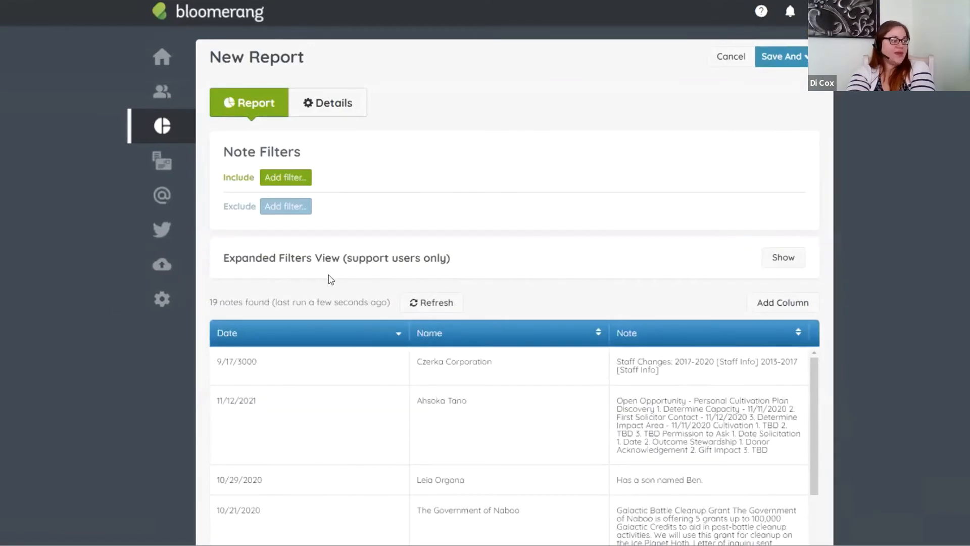
- Add an include filter to the notes report so that Current Stage is Cultivation
{"action": "scroll", "coordinate": [641, 284], "scroll_direction": "down", "scroll_amount": 3}
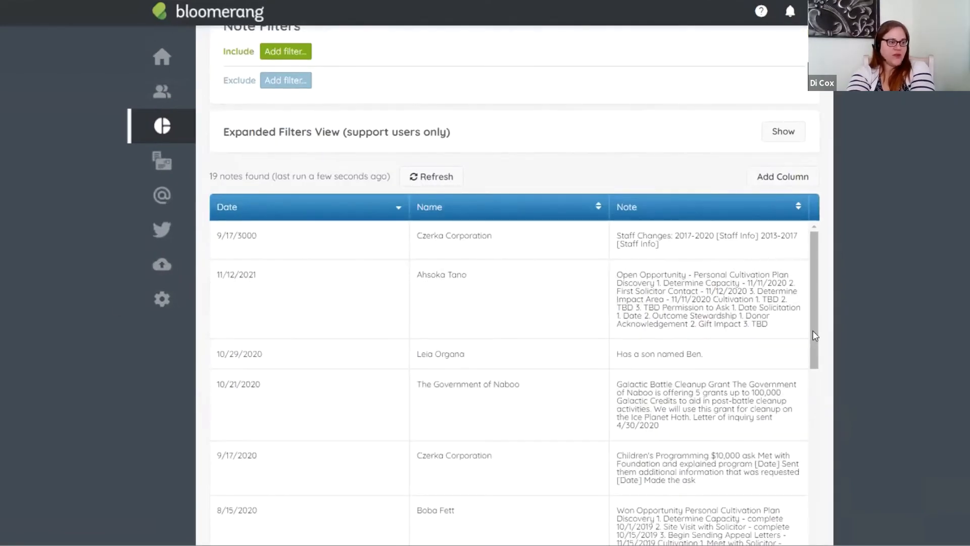
{"action": "scroll", "coordinate": [815, 399], "scroll_direction": "down", "scroll_amount": 1}
{"action": "scroll", "coordinate": [814, 410], "scroll_direction": "down", "scroll_amount": 10}
{"action": "scroll", "coordinate": [757, 303], "scroll_direction": "up", "scroll_amount": 10}
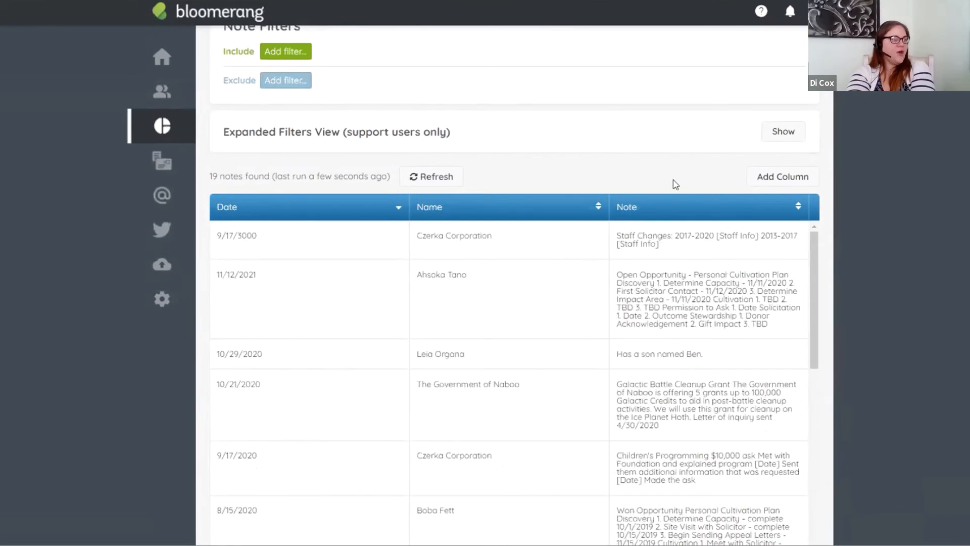
{"action": "scroll", "coordinate": [675, 184], "scroll_direction": "up", "scroll_amount": 3}
{"action": "left_click", "coordinate": [289, 179]}
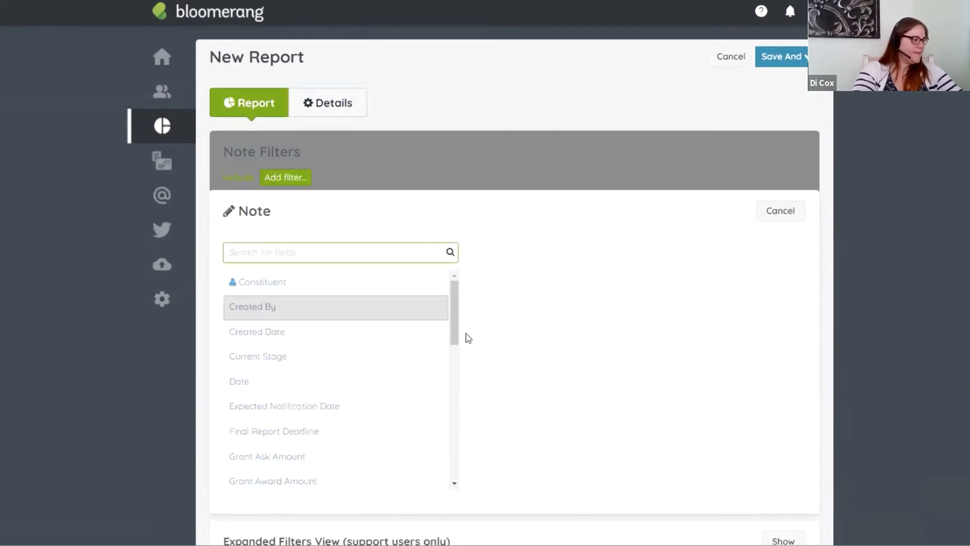
{"action": "scroll", "coordinate": [446, 351], "scroll_direction": "down", "scroll_amount": 1}
{"action": "scroll", "coordinate": [447, 352], "scroll_direction": "down", "scroll_amount": 1}
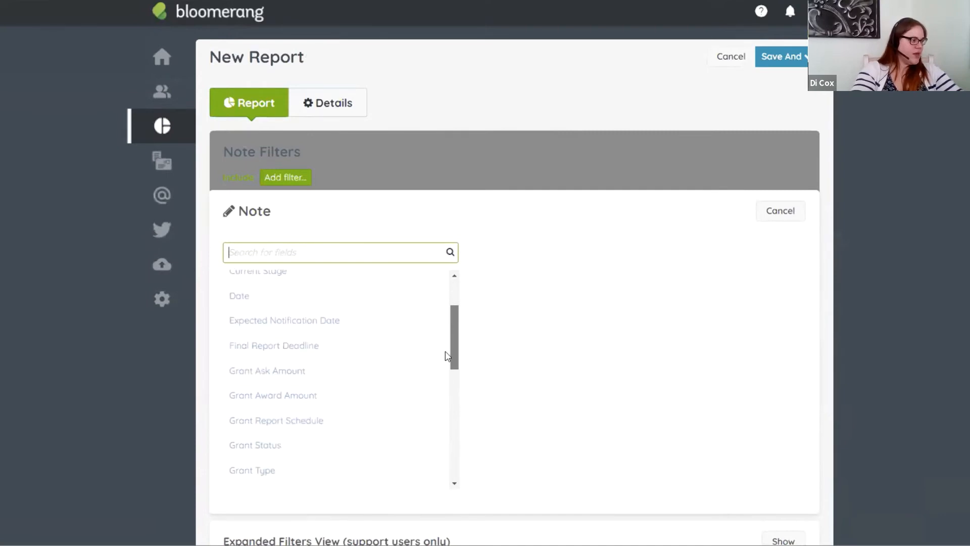
{"action": "scroll", "coordinate": [447, 352], "scroll_direction": "up", "scroll_amount": 1}
{"action": "left_click", "coordinate": [268, 307]}
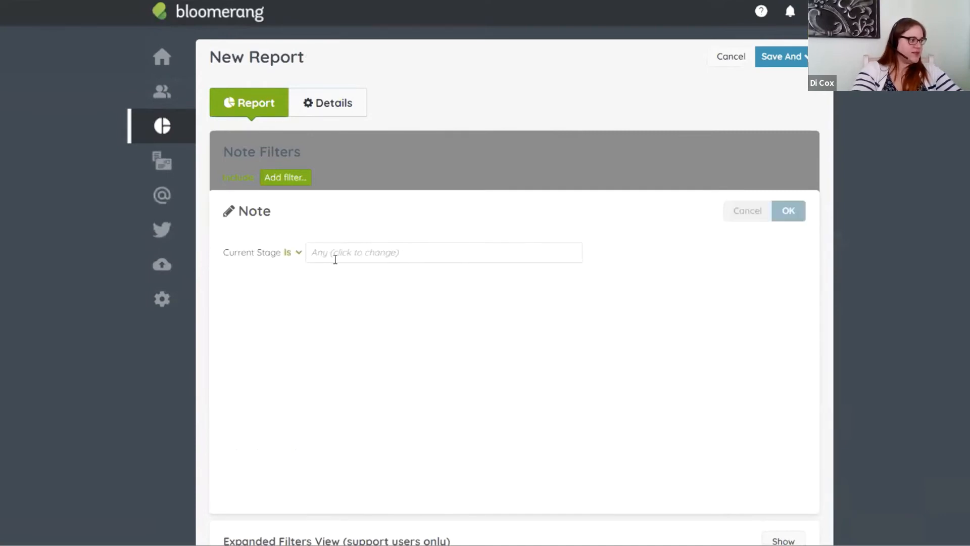
{"action": "left_click", "coordinate": [335, 260]}
{"action": "left_click", "coordinate": [368, 292]}
{"action": "left_click", "coordinate": [592, 288]}
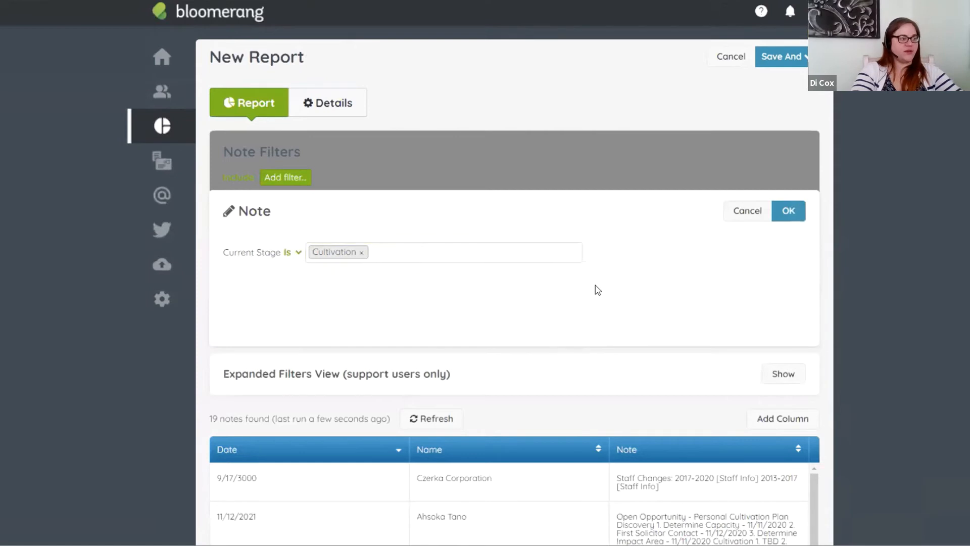
{"action": "left_click", "coordinate": [788, 211]}
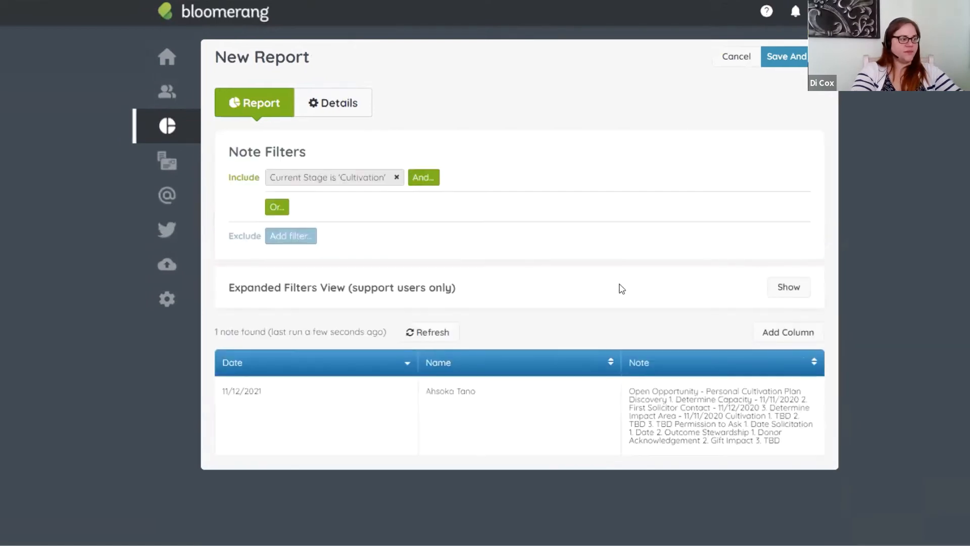
- Add a Solicitor column to the notes report
{"action": "left_click", "coordinate": [770, 333]}
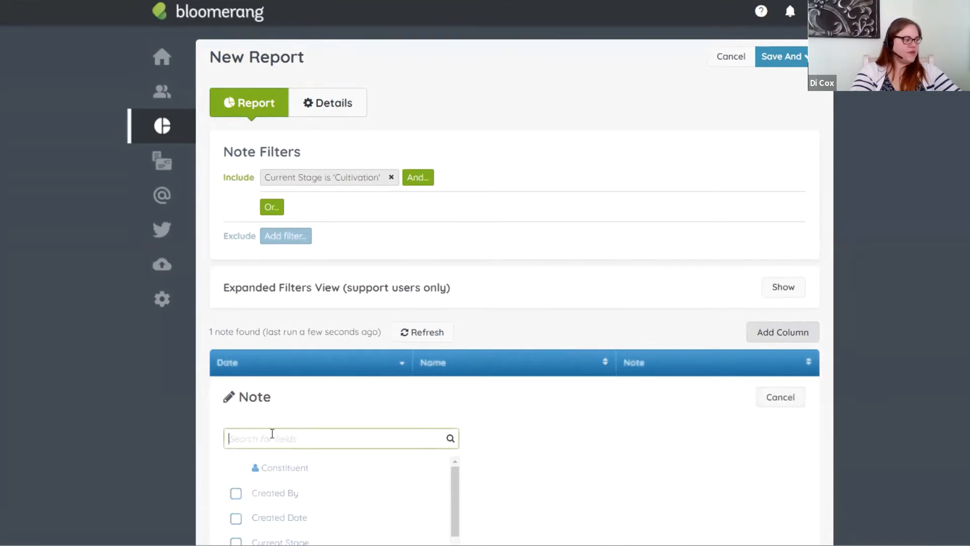
{"action": "type", "text": "sol"}
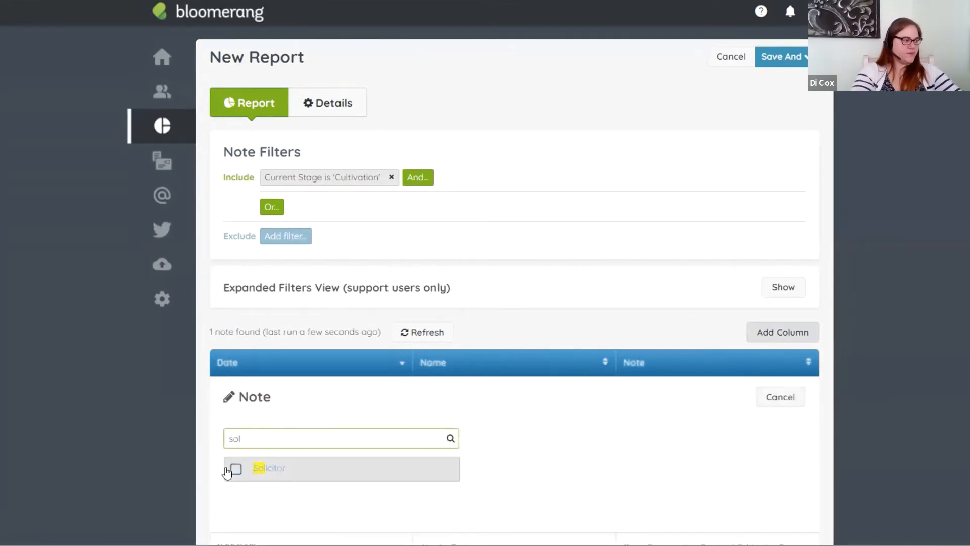
{"action": "left_click", "coordinate": [234, 468]}
{"action": "left_click", "coordinate": [716, 396]}
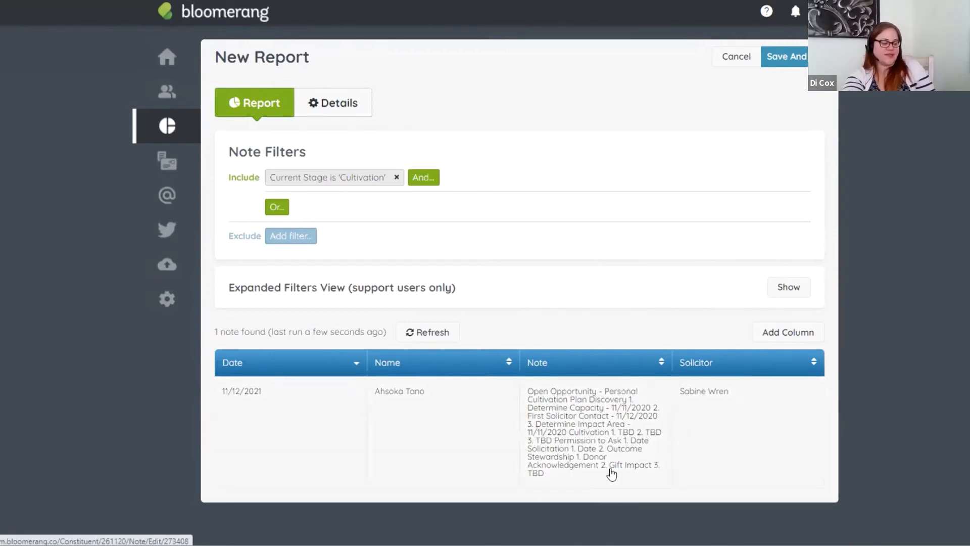
- Open the note listed in the report in a new browser tab and review its Personal Cultivation Plan text
{"action": "right_click", "coordinate": [571, 454]}
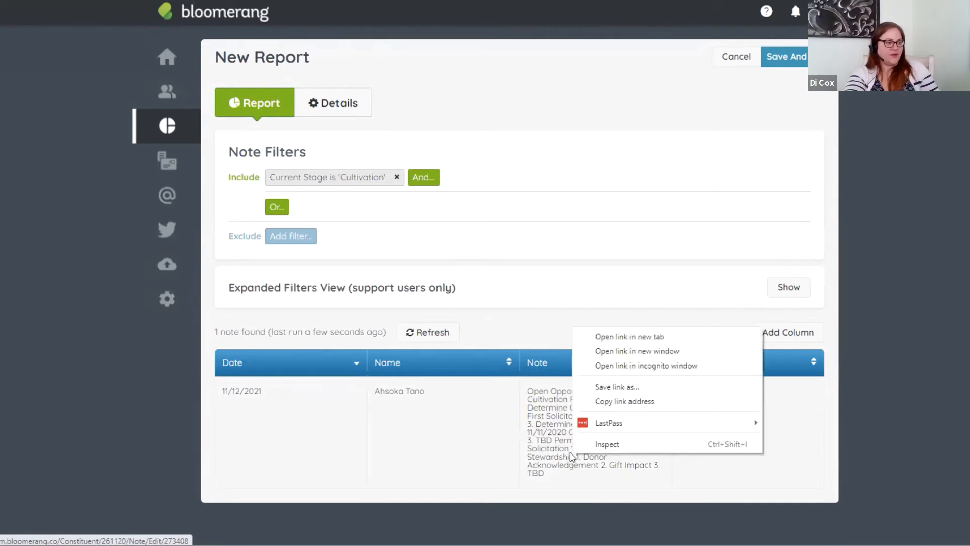
{"action": "left_click", "coordinate": [617, 335]}
{"action": "key", "text": "ctrl+Tab"}
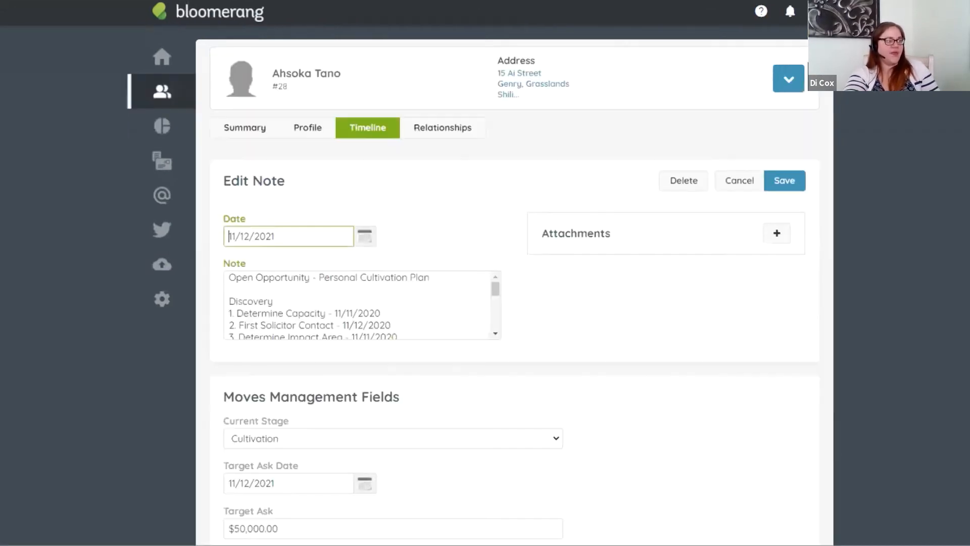
{"action": "left_click_drag", "start_coordinate": [496, 288], "coordinate": [491, 260]}
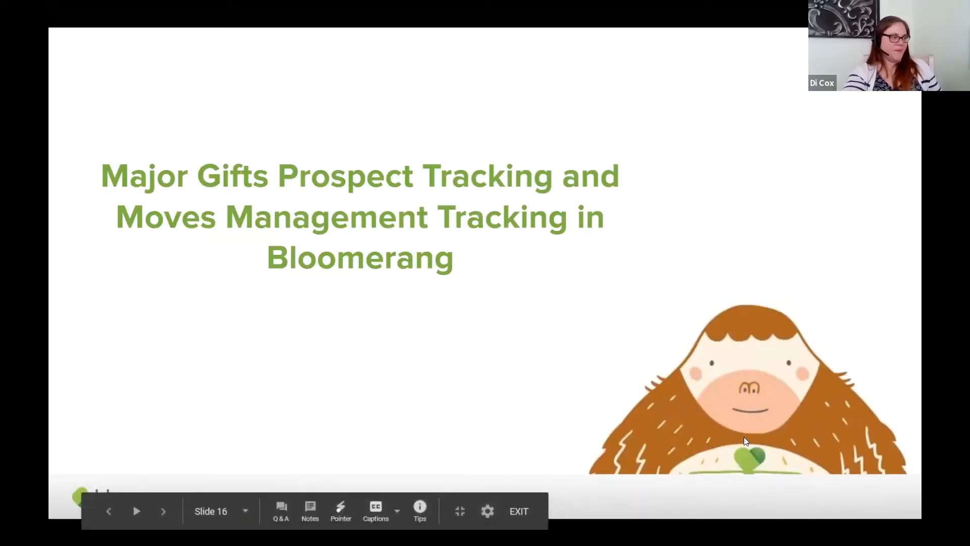
{"action": "left_click", "coordinate": [744, 438]}
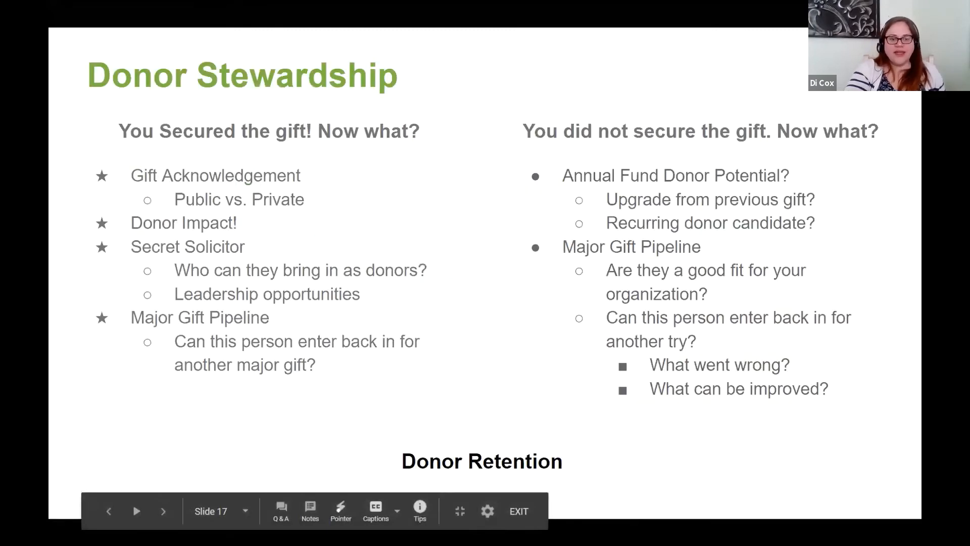